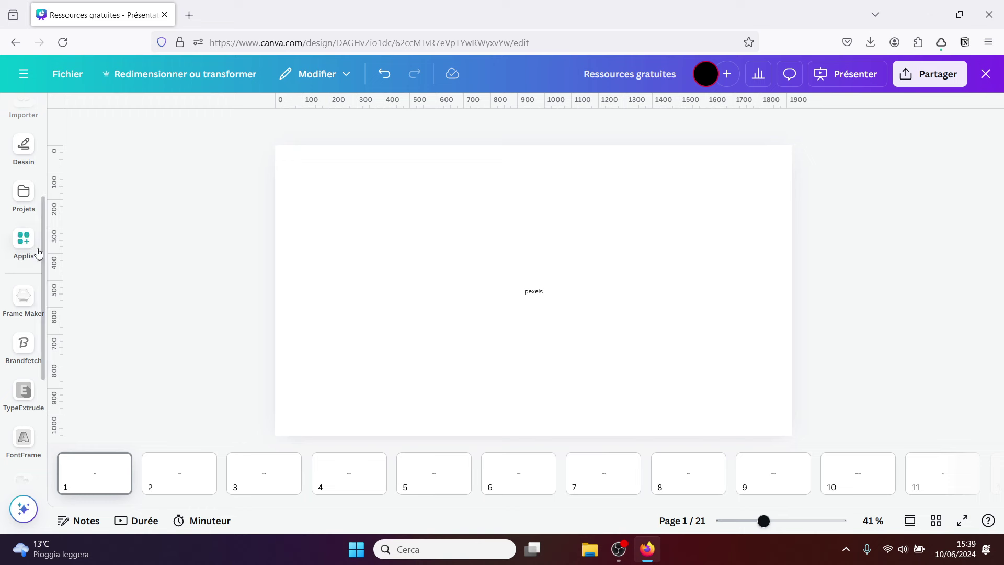
Search the Canva apps for "pexels" and open the Pexels app.
click(22, 245)
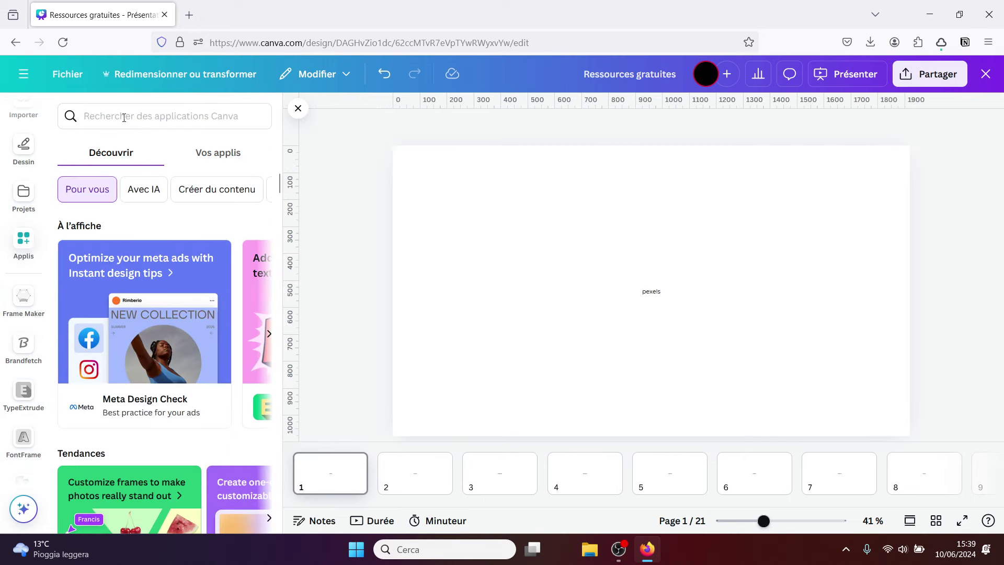
click(122, 122)
text(pexels)
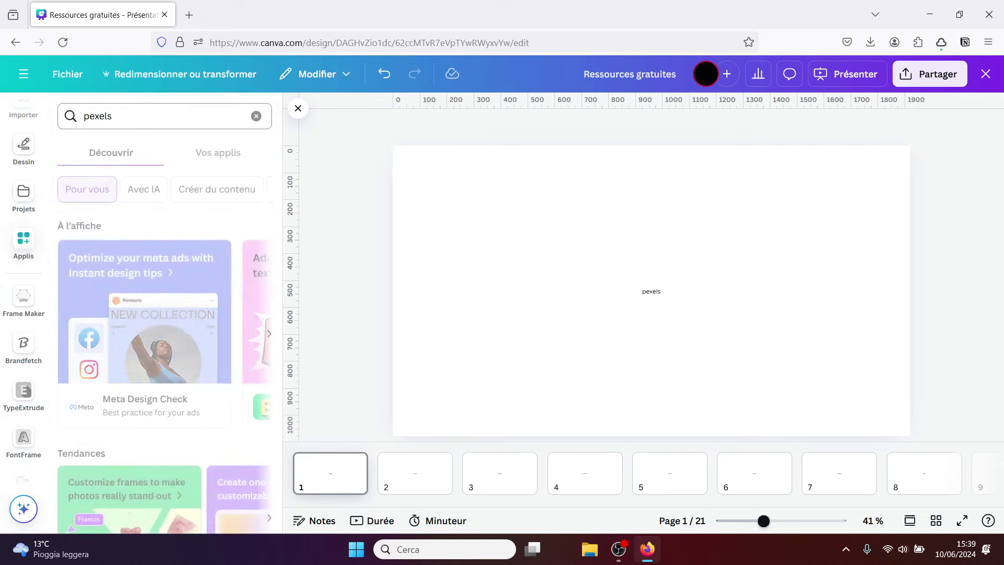
key(Return)
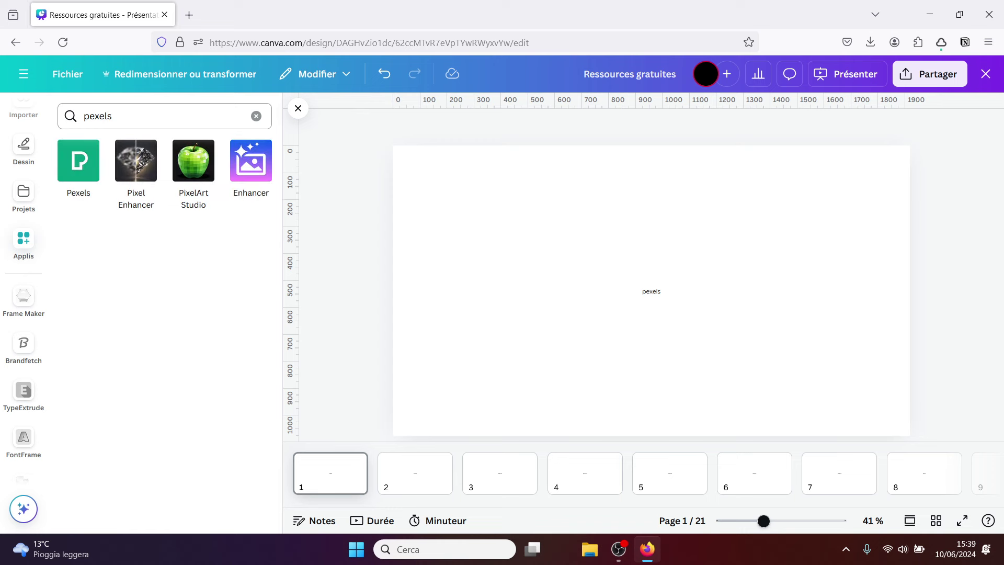
click(76, 168)
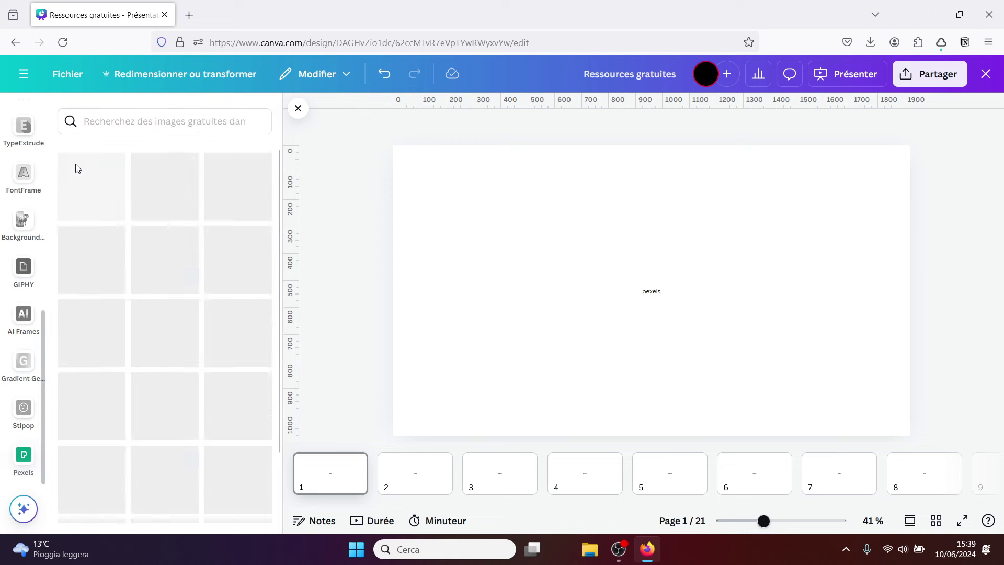
Search Pexels for "avion" and insert the airplane photo with the turquoise sky, shrunk into the lower-left area of page 1.
click(137, 129)
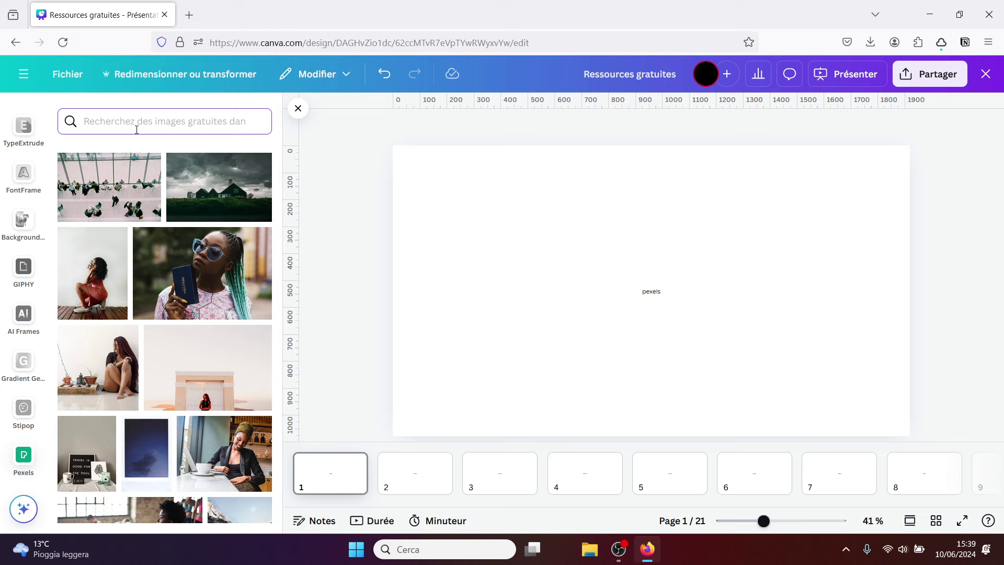
text(avi)
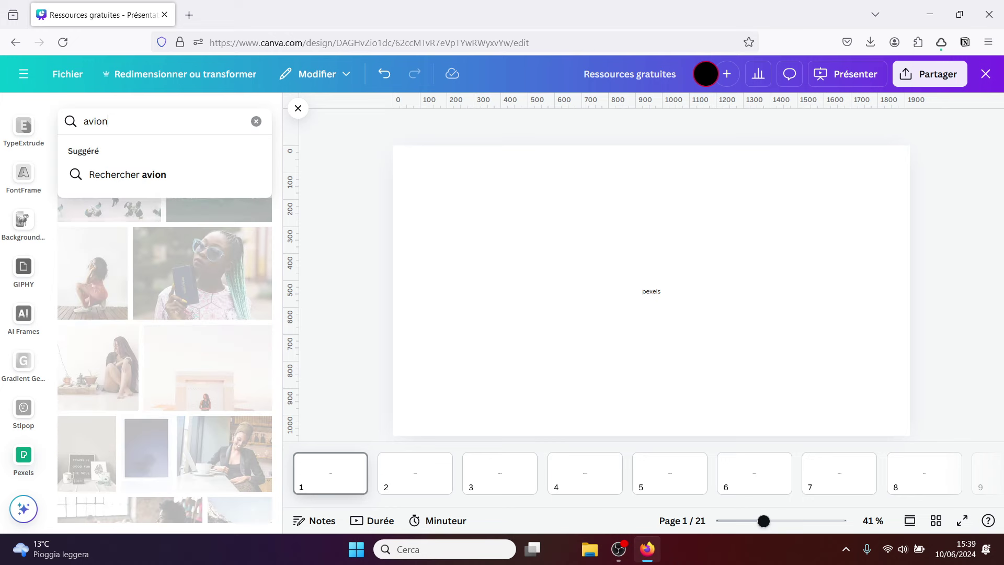
text(on)
key(Return)
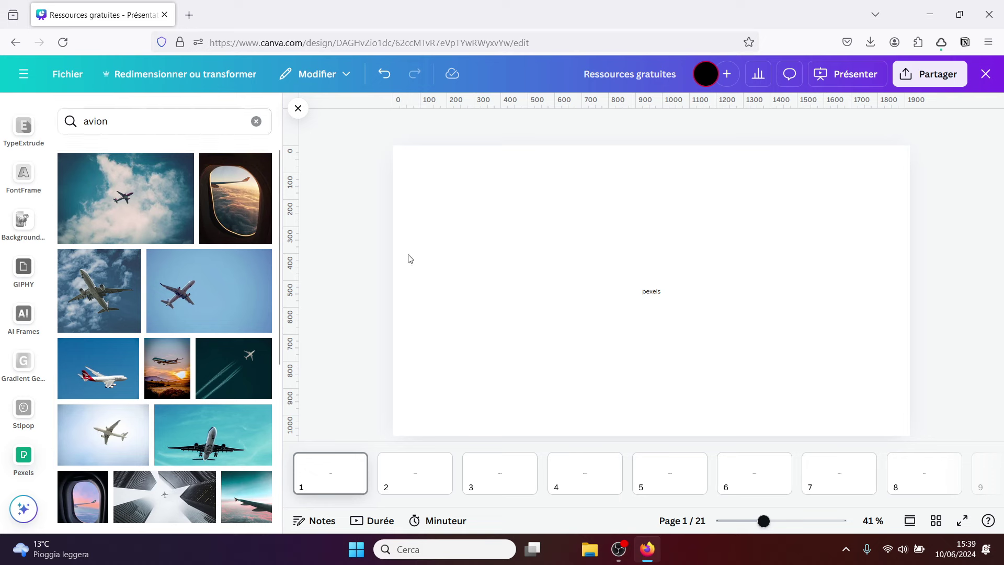
click(209, 436)
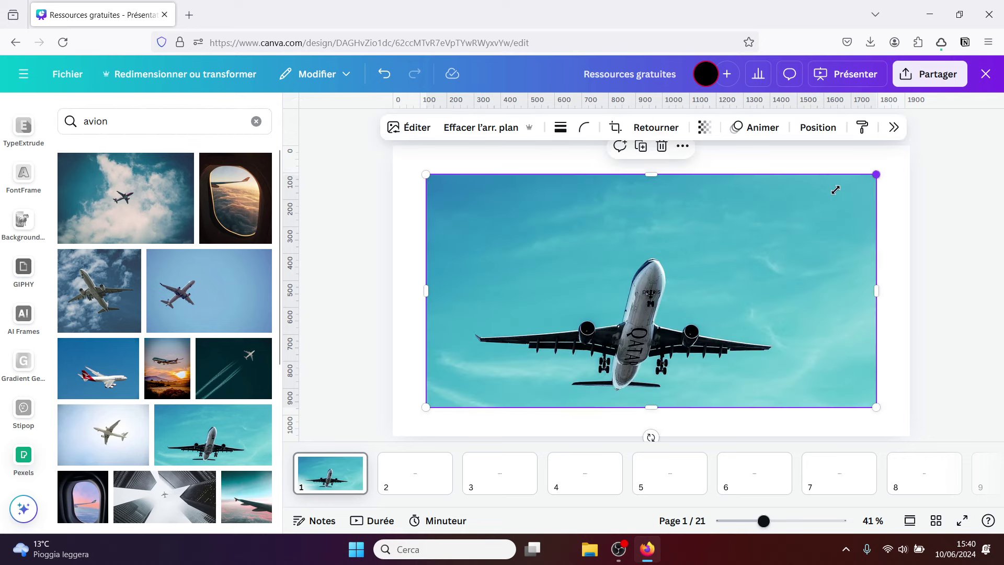
drag(835, 190, 599, 342)
click(686, 327)
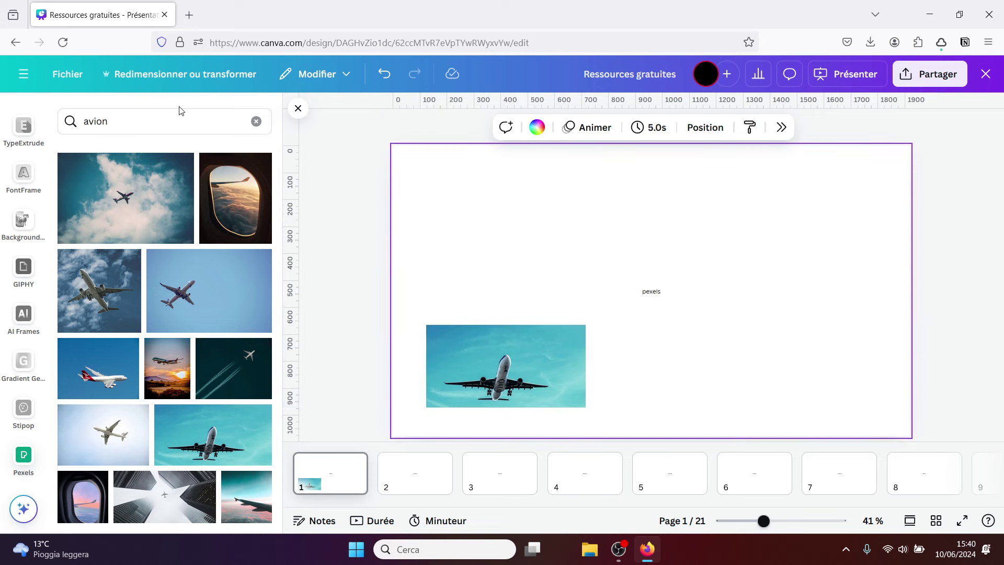
Search Pexels for "chat" and insert the yawning cat photo, shrunk and moved to the upper-right area of page 1.
click(122, 121)
drag(122, 120, 64, 120)
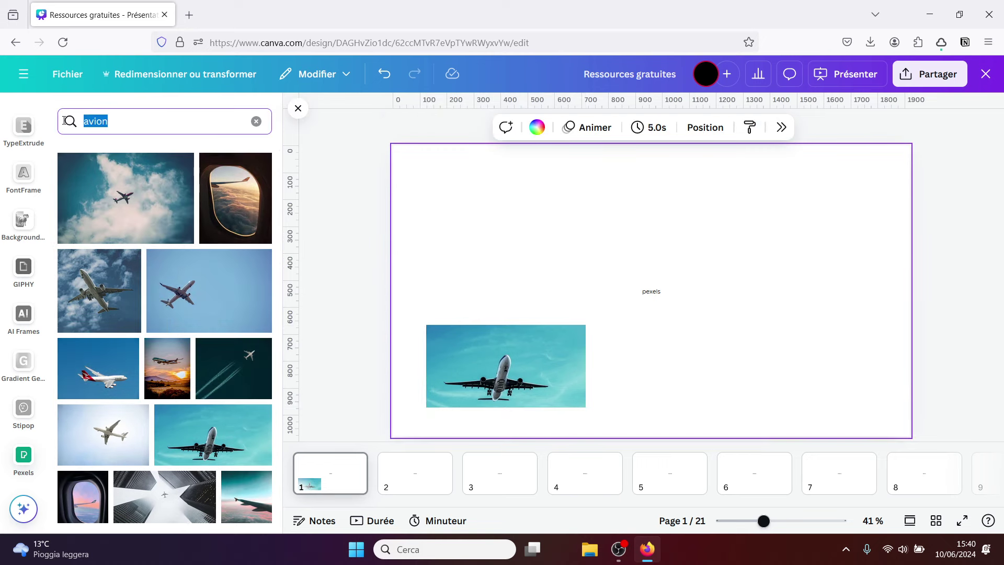
text(chat)
key(Return)
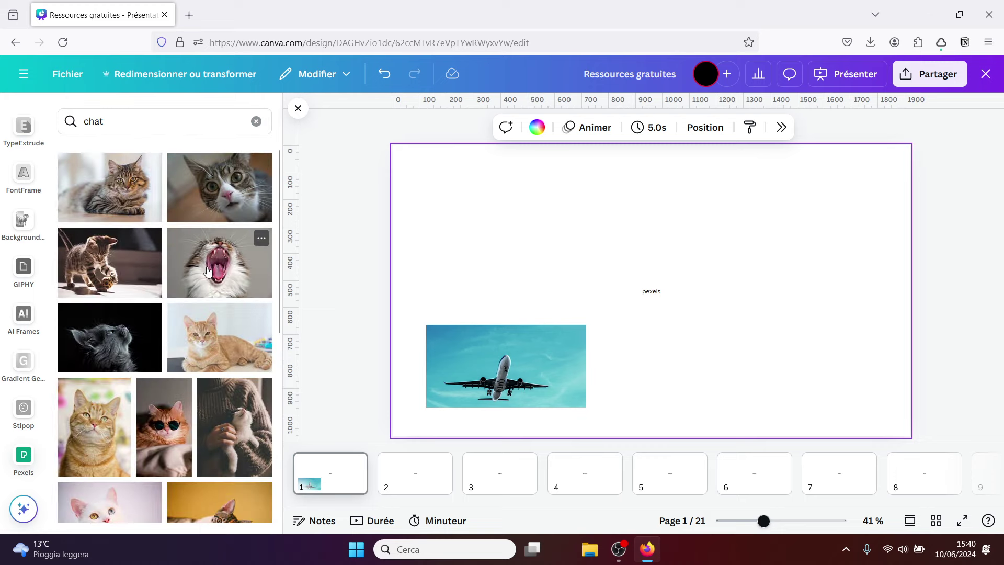
click(207, 270)
drag(478, 407, 686, 270)
drag(743, 239, 799, 240)
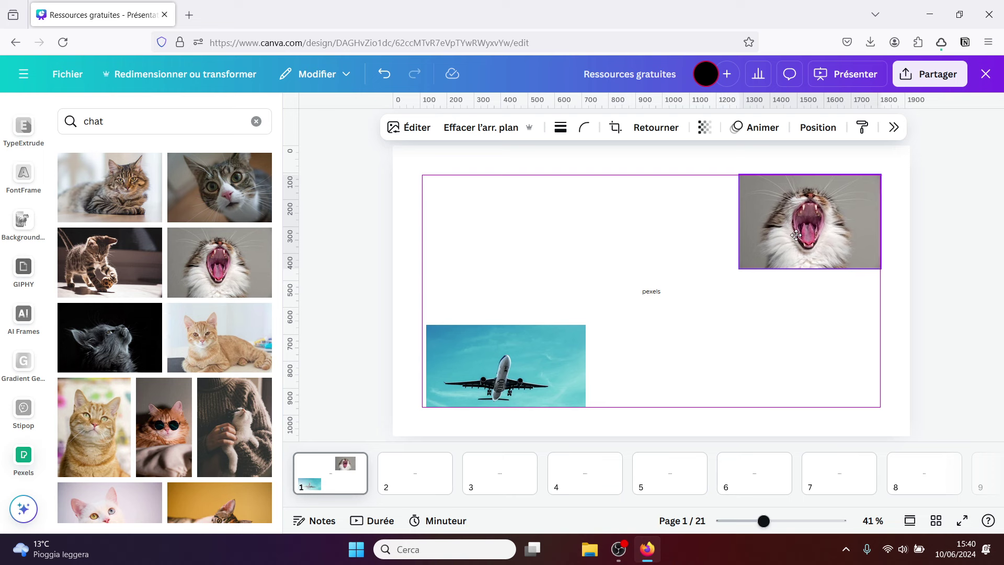
click(680, 229)
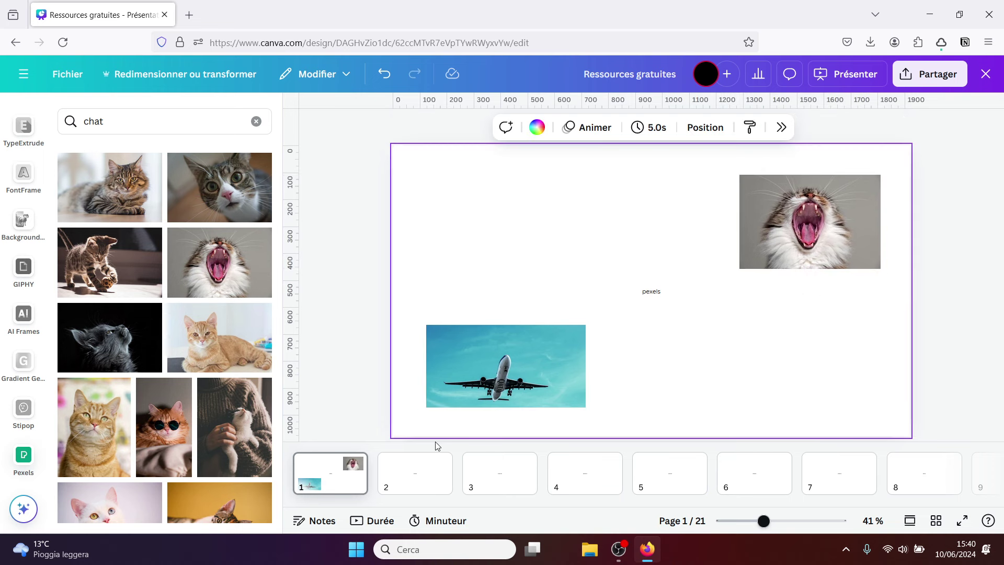
Go to page 2, leave Pexels, search the apps for "pixabay" and open the Pixabay app.
click(418, 473)
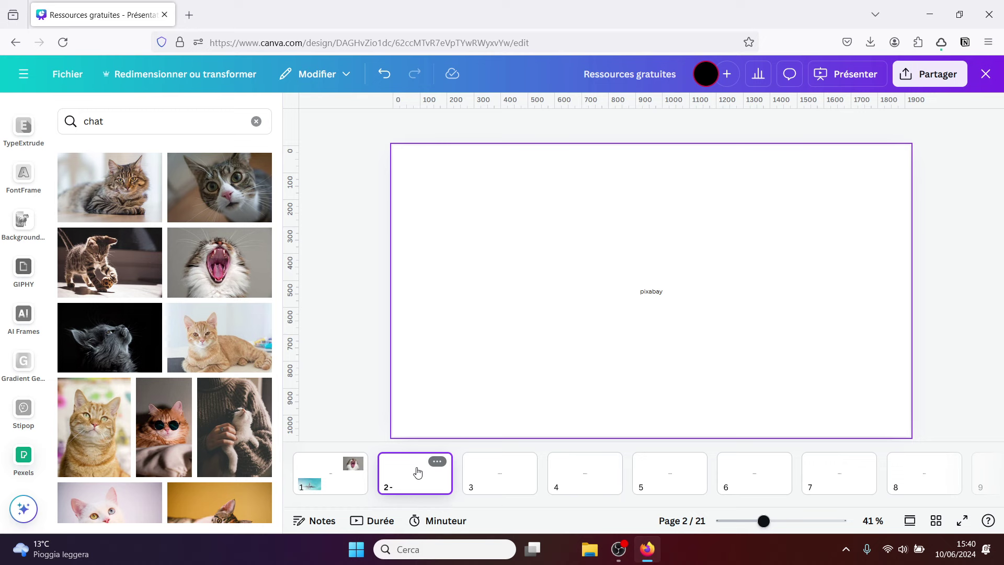
click(256, 122)
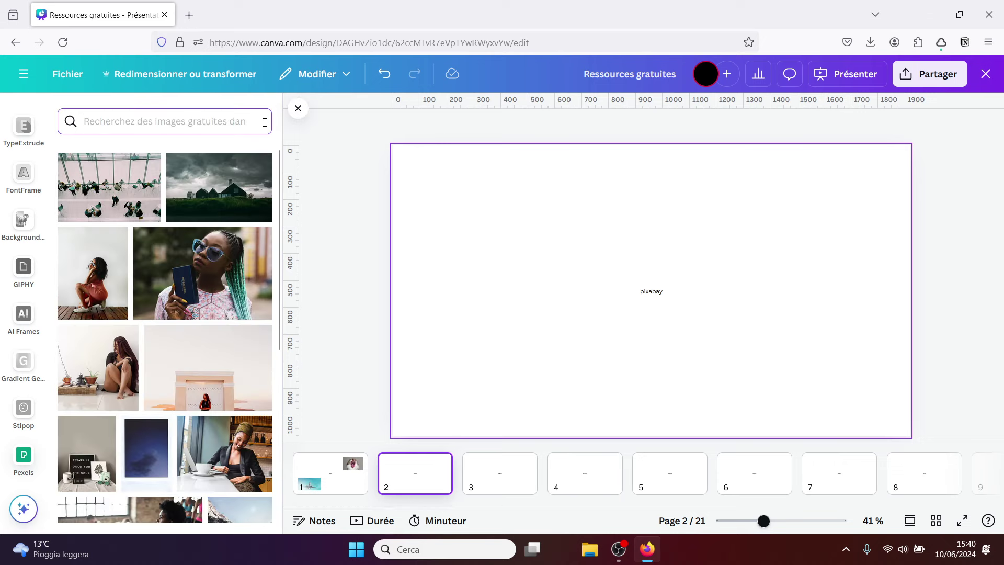
click(297, 109)
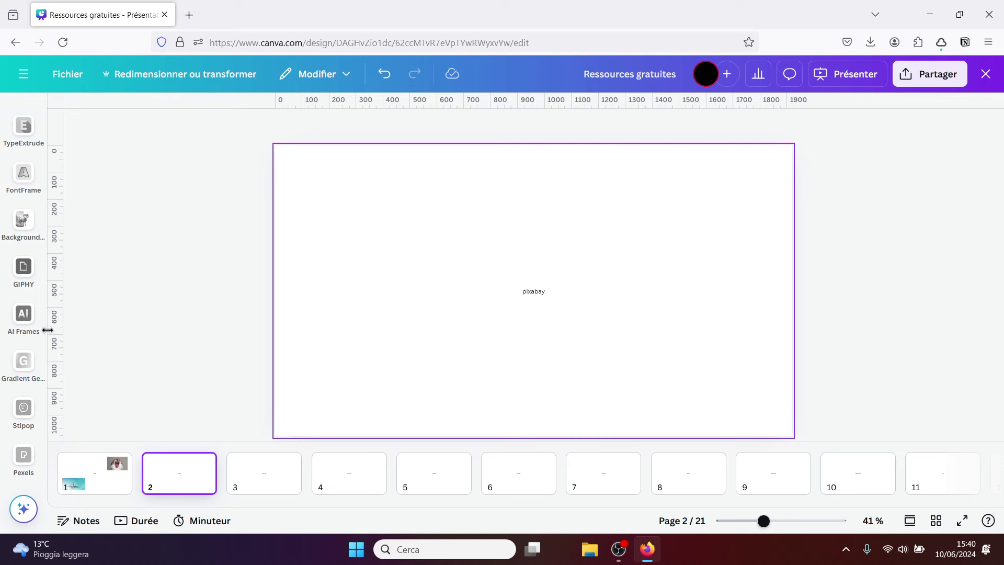
scroll(32, 314, up, 5)
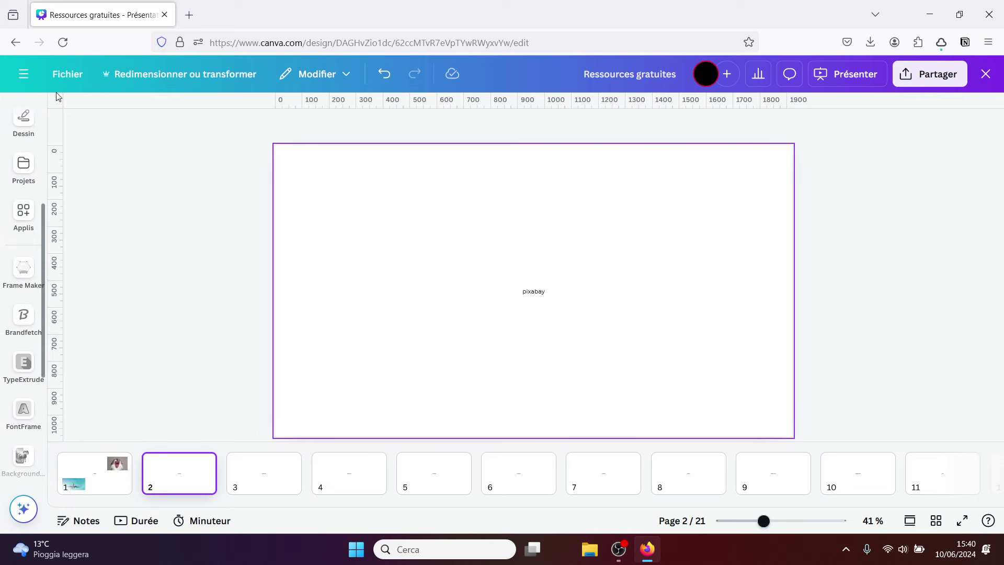
click(20, 217)
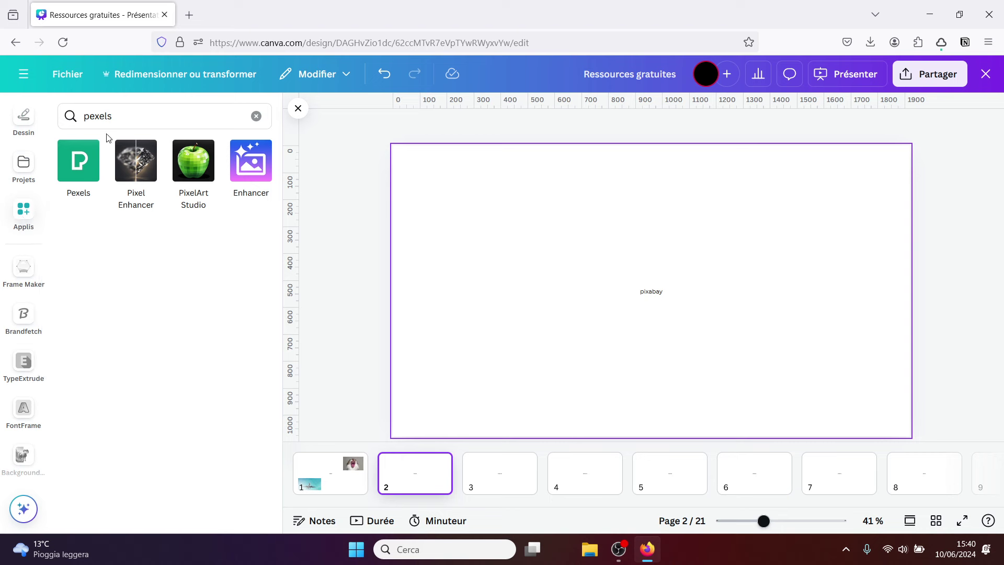
click(123, 114)
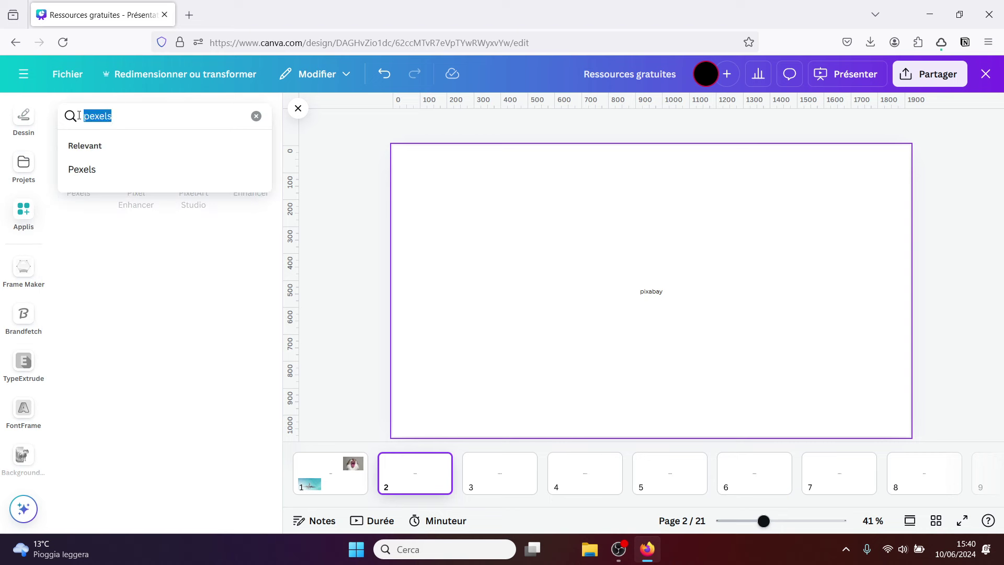
text(pixabay)
key(Return)
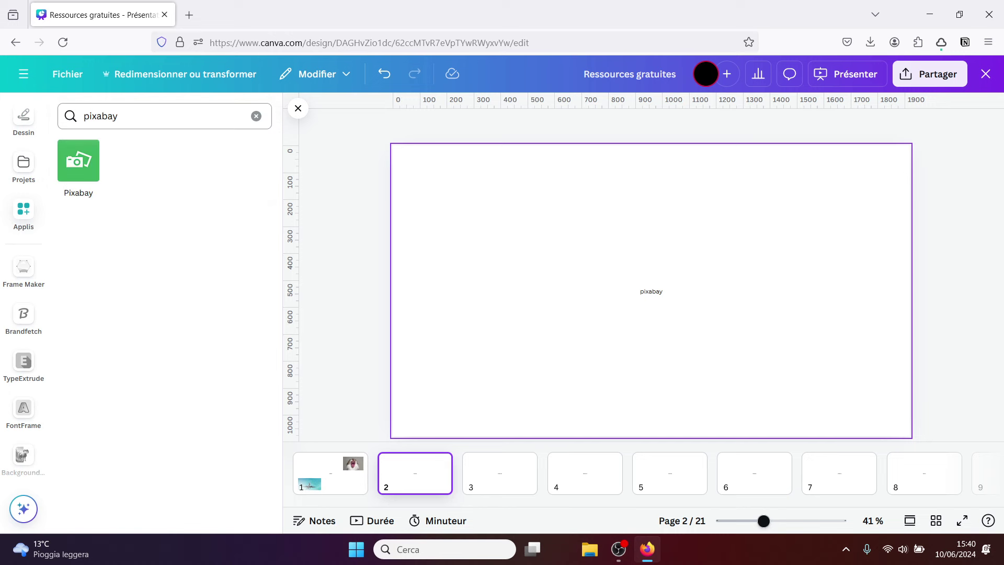
click(75, 172)
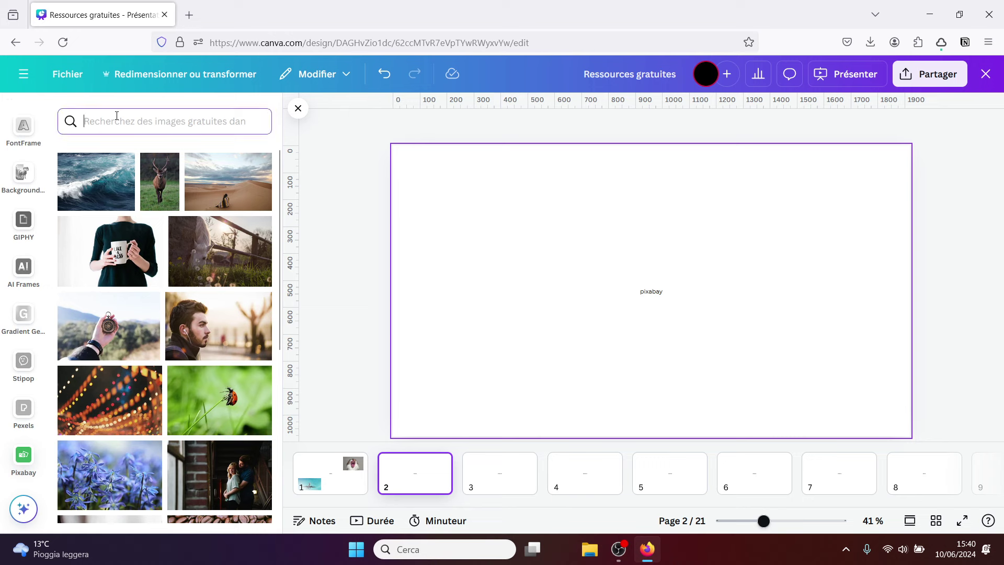
Search Pixabay for "papillon" and insert the bright blue butterfly with black wing edges, shrunk in the upper-right area of page 2.
text(papillon)
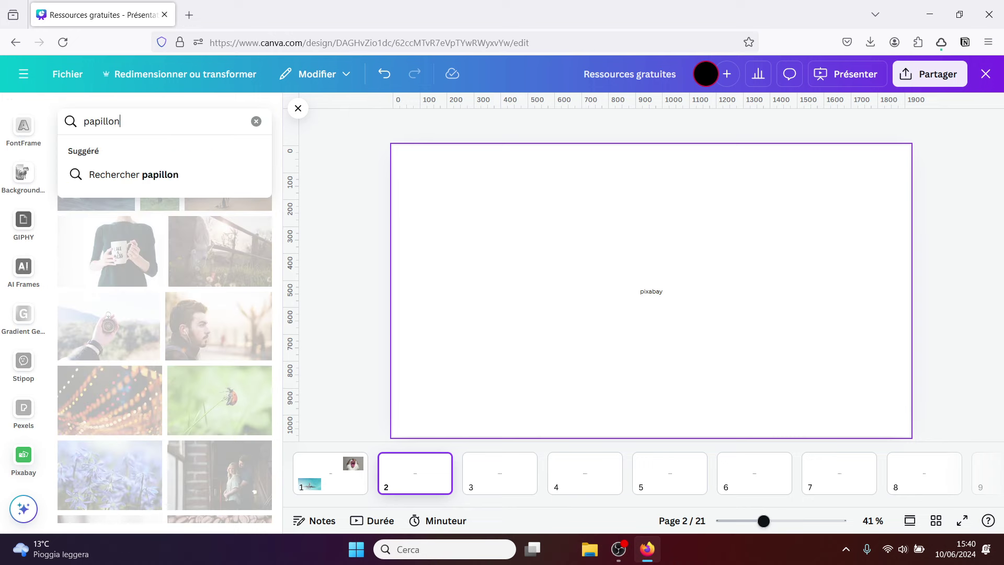
key(Return)
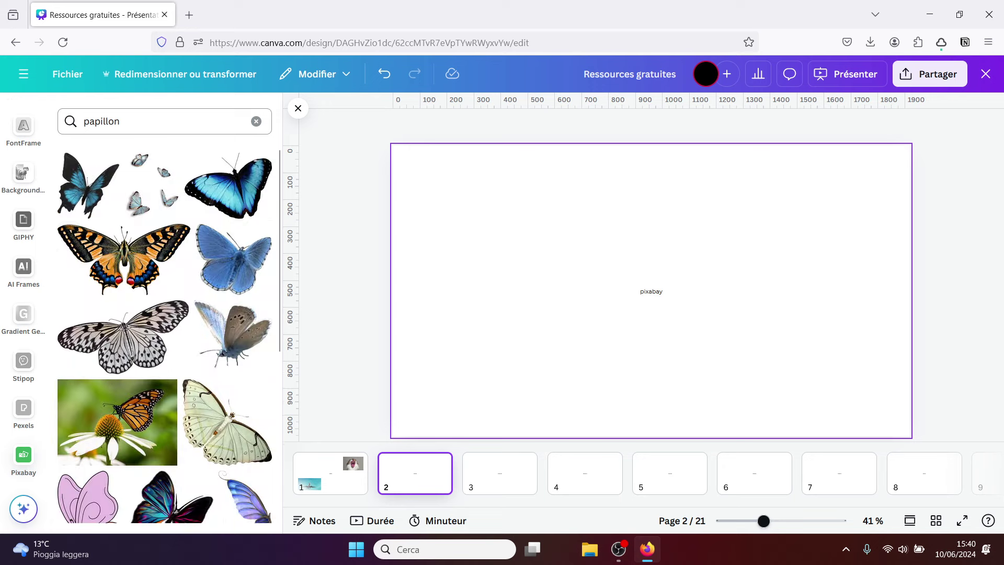
click(246, 201)
drag(495, 406, 699, 255)
Insert the pale green butterfly on page 2, shrink it and place it in the page's lower-left area.
click(222, 426)
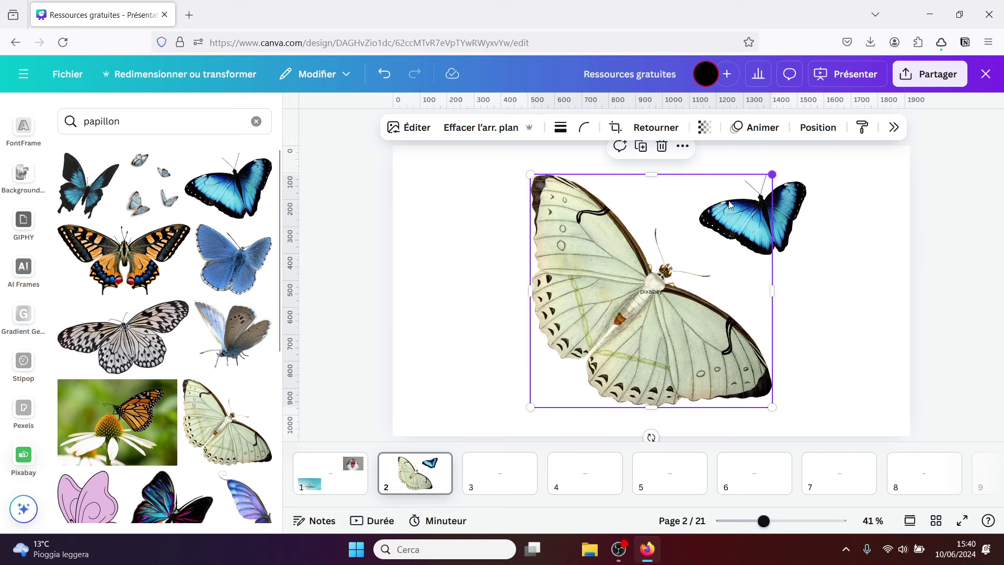
drag(771, 171, 664, 279)
drag(562, 356, 454, 352)
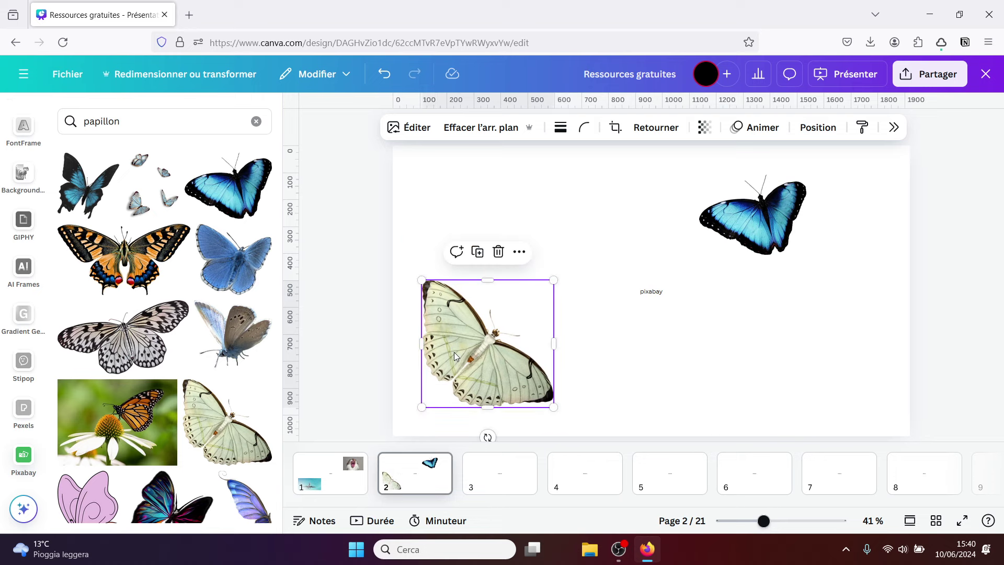
Go to page 3, search the apps for "lottie" and open the LottieFiles app.
click(515, 472)
click(492, 299)
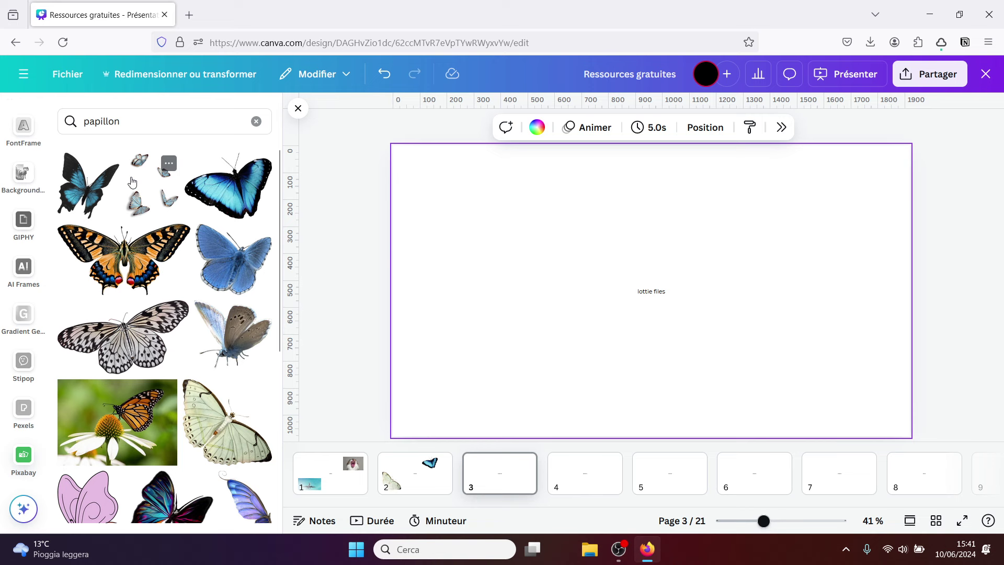
click(19, 452)
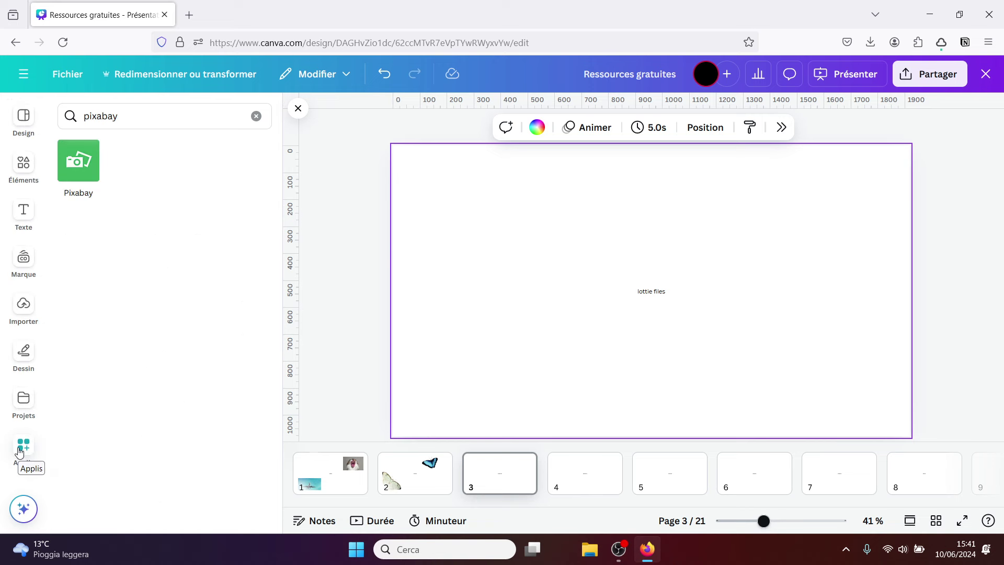
click(256, 121)
text(lottie)
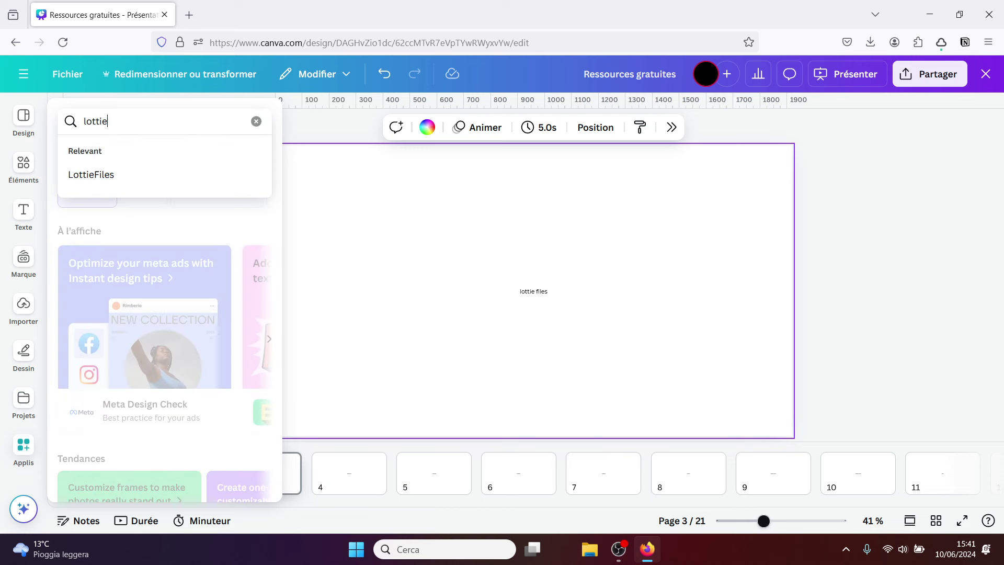
click(135, 174)
click(78, 167)
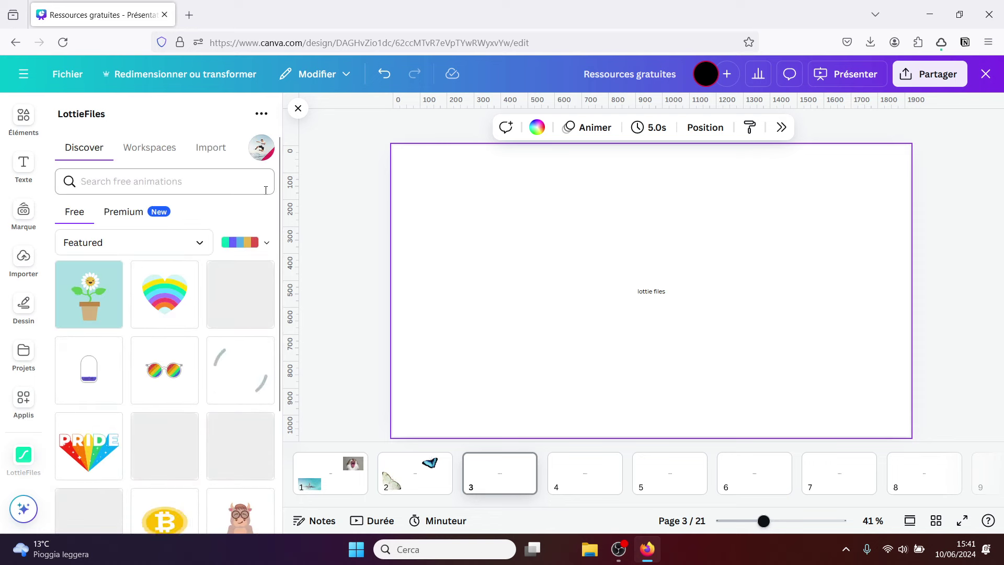
Add the featured "Marguerite wink" flower animation to page 3 and move it to the left side of the page.
drag(281, 204, 271, 246)
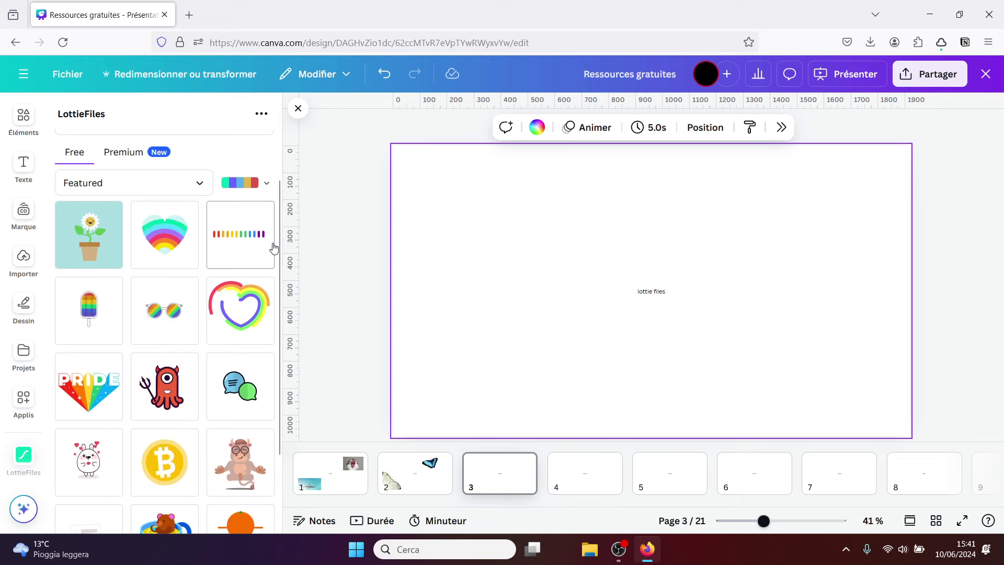
click(84, 233)
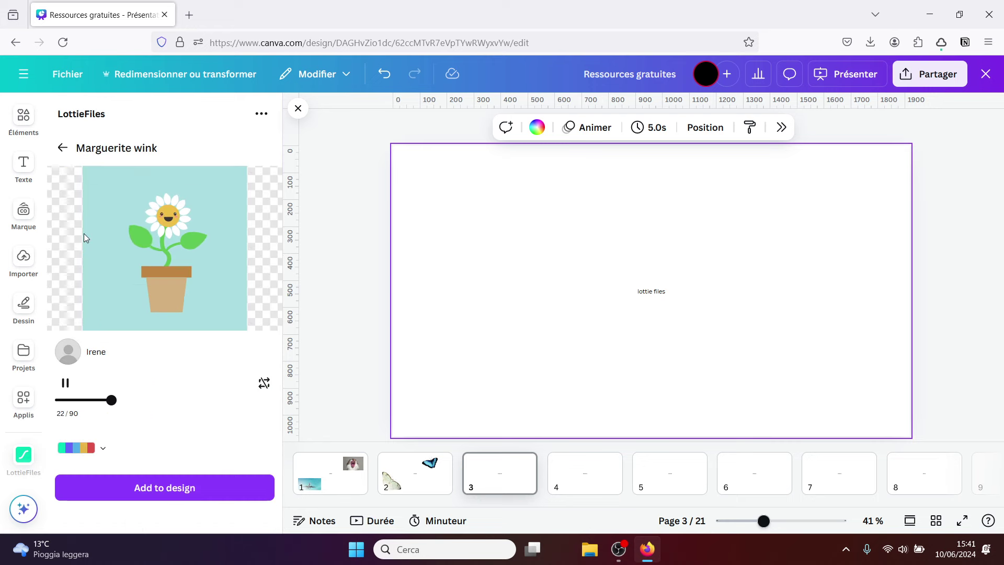
click(162, 482)
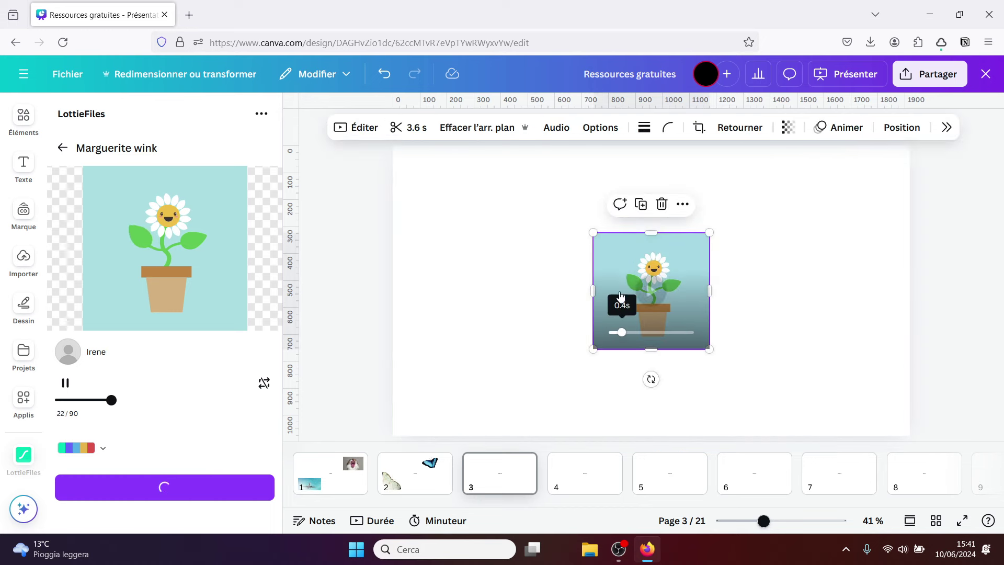
drag(621, 296, 449, 325)
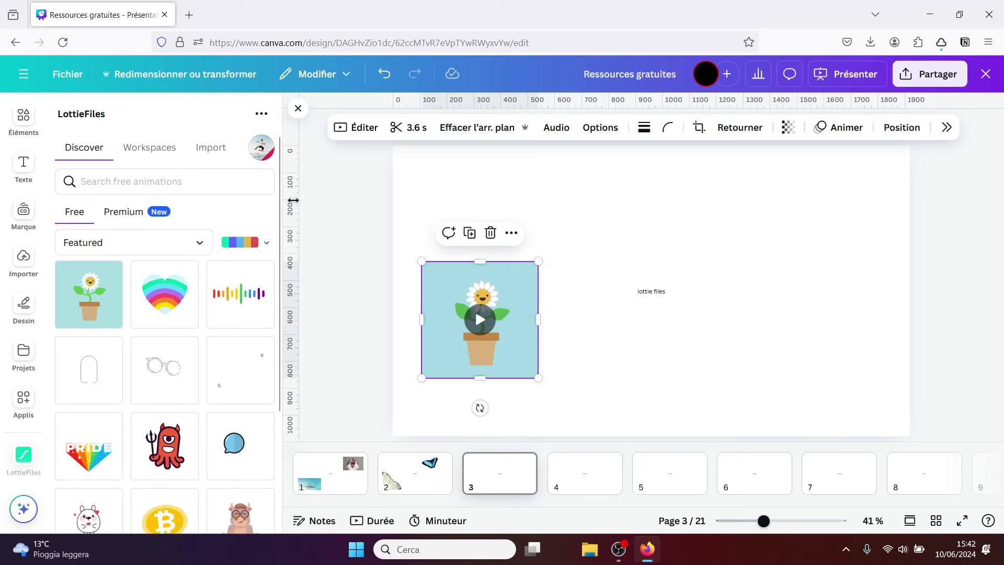
Search the LottieFiles animations for "dog" and look through the results.
scroll(272, 270, down, 2)
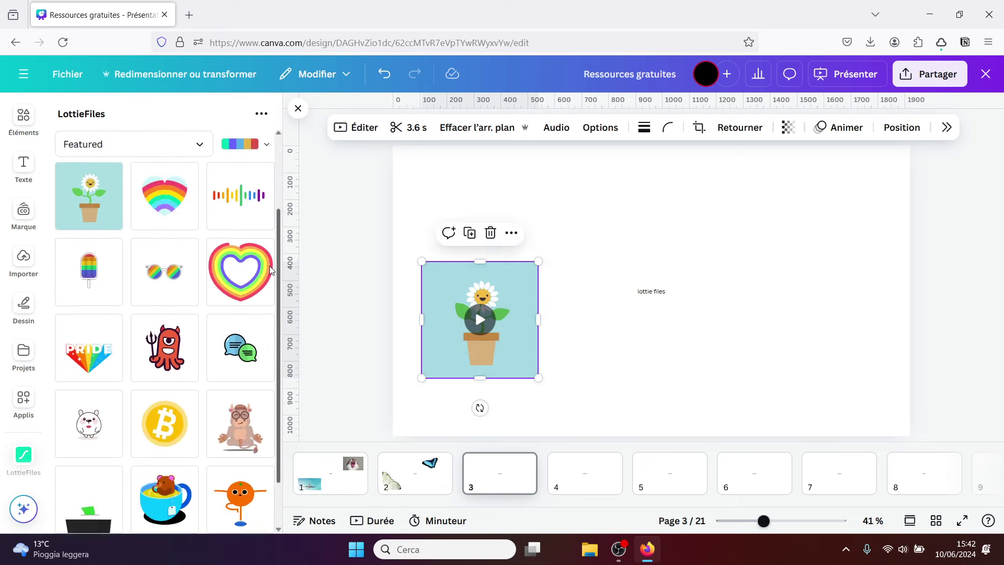
scroll(271, 271, up, 2)
click(120, 179)
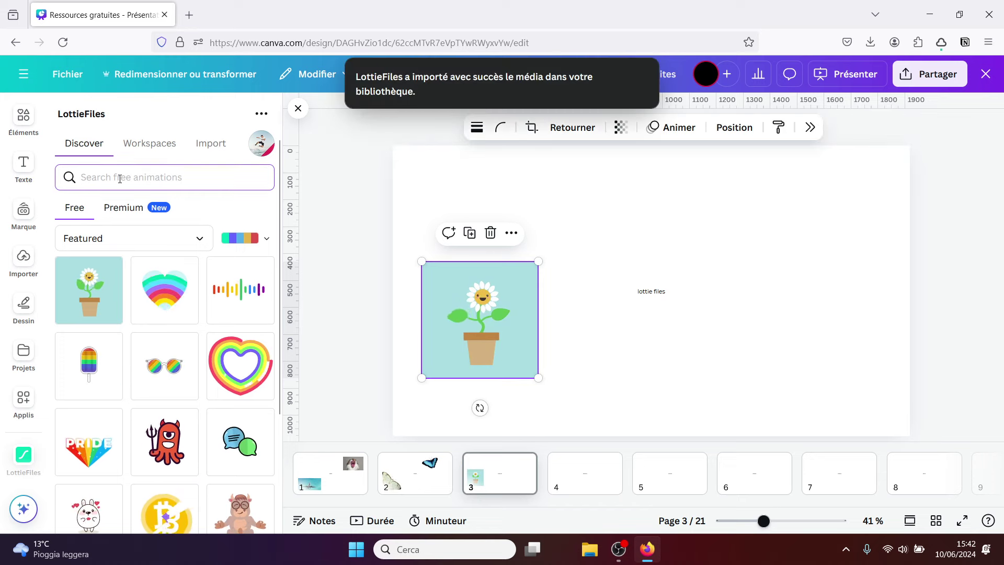
text(dog)
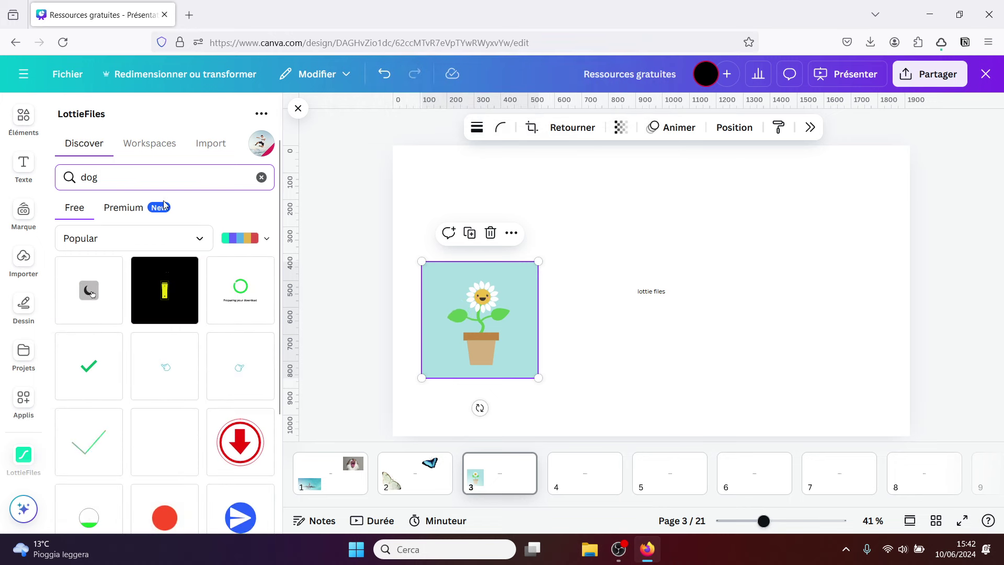
scroll(277, 275, down, 3)
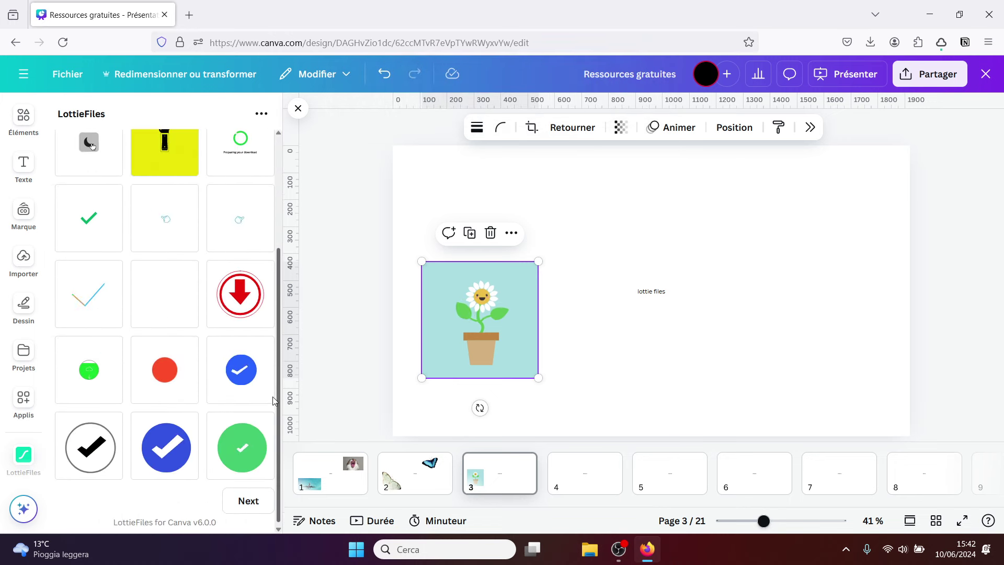
scroll(205, 301, up, 3)
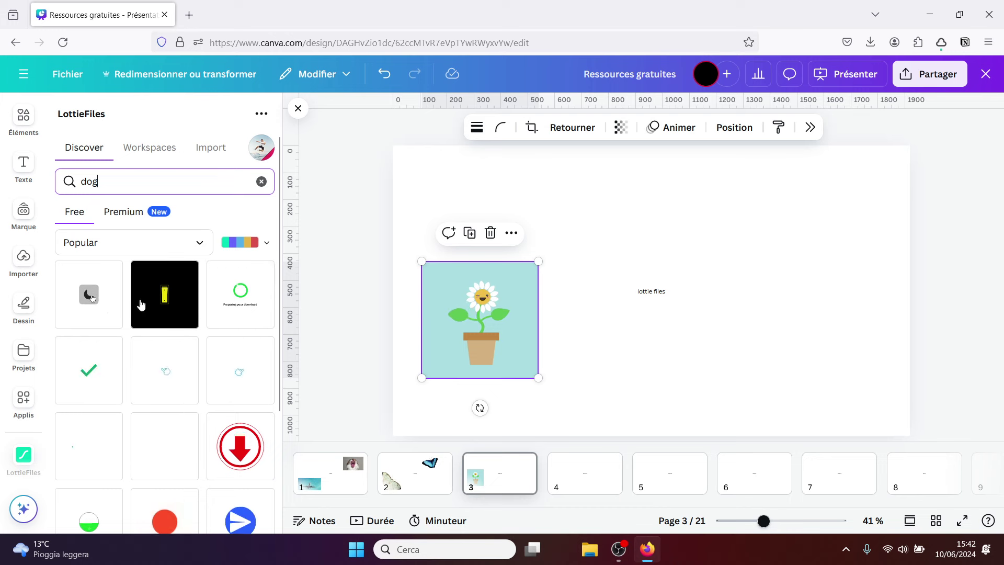
Replace the LottieFiles search with "cat." and browse the free cat animations.
key(BackSpace)
key(BackSpace)
key(BackSpace)
text(cat)
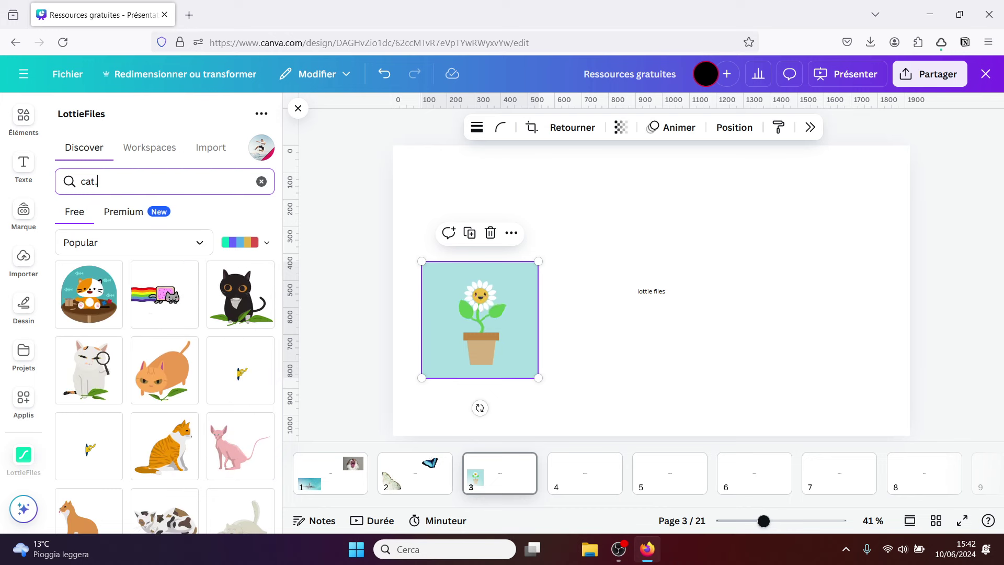
text(.)
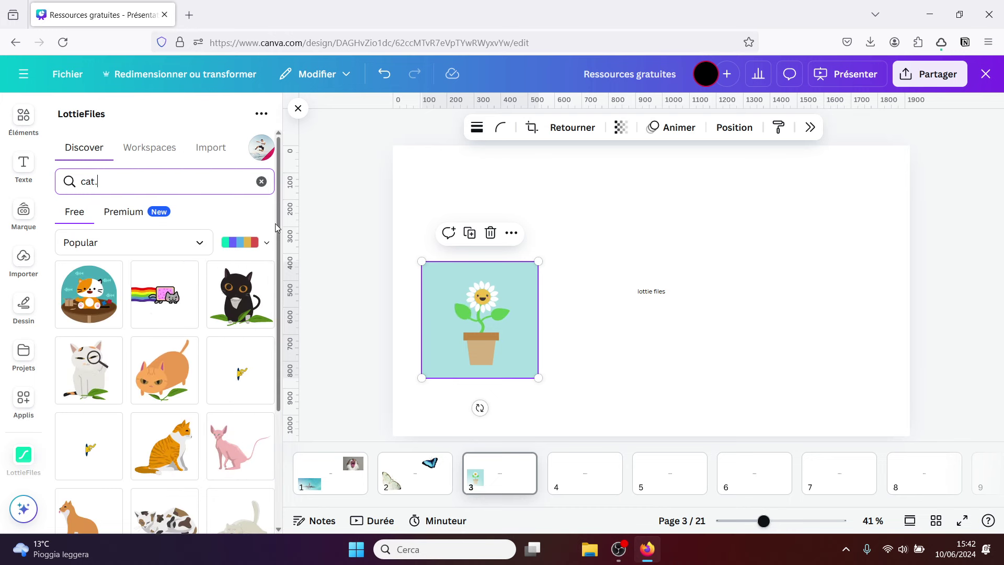
scroll(272, 251, down, 3)
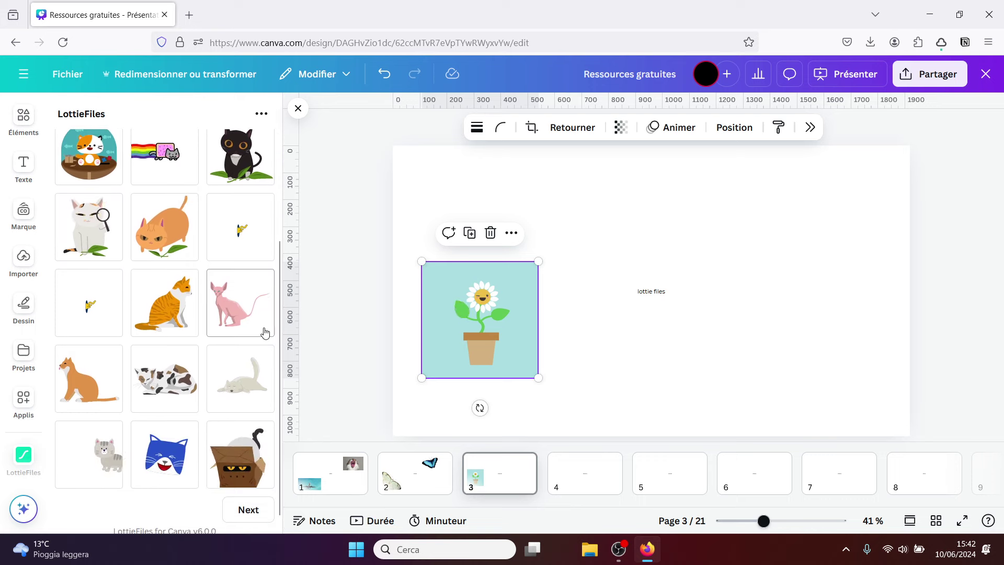
Add the Cat_in_box animation to page 3, enlarge it and place it against the page's right edge.
click(240, 459)
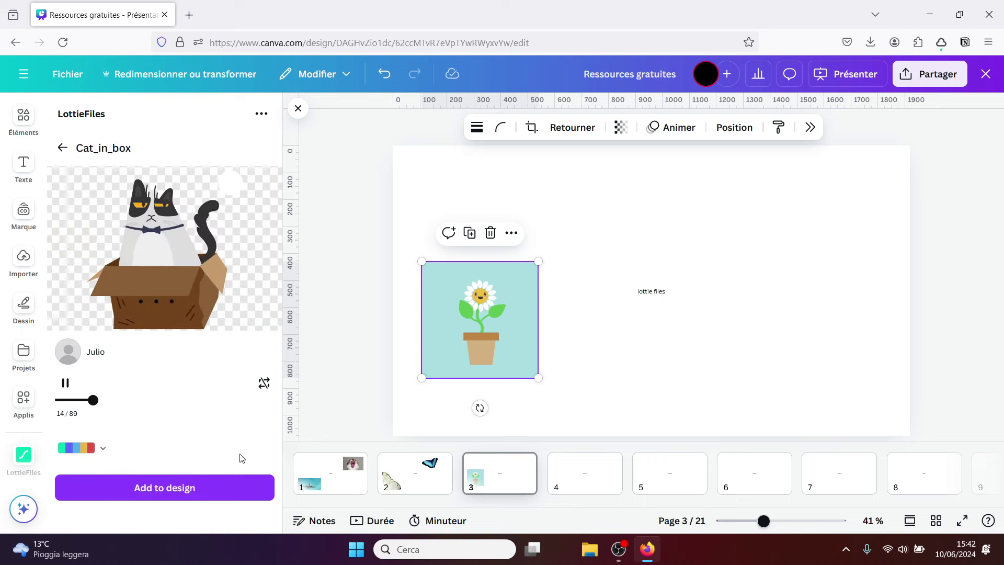
click(204, 485)
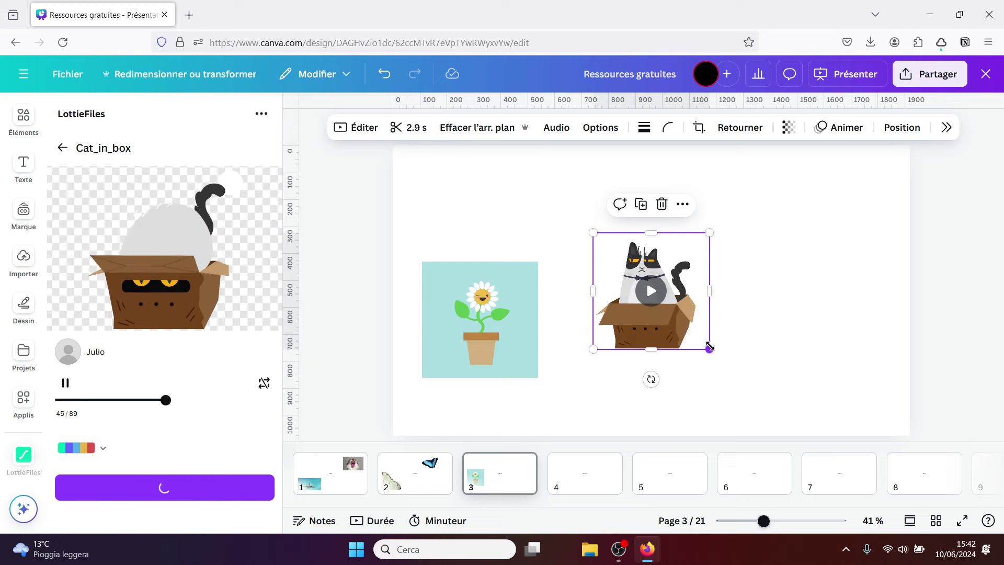
drag(709, 349, 848, 435)
drag(775, 362, 861, 307)
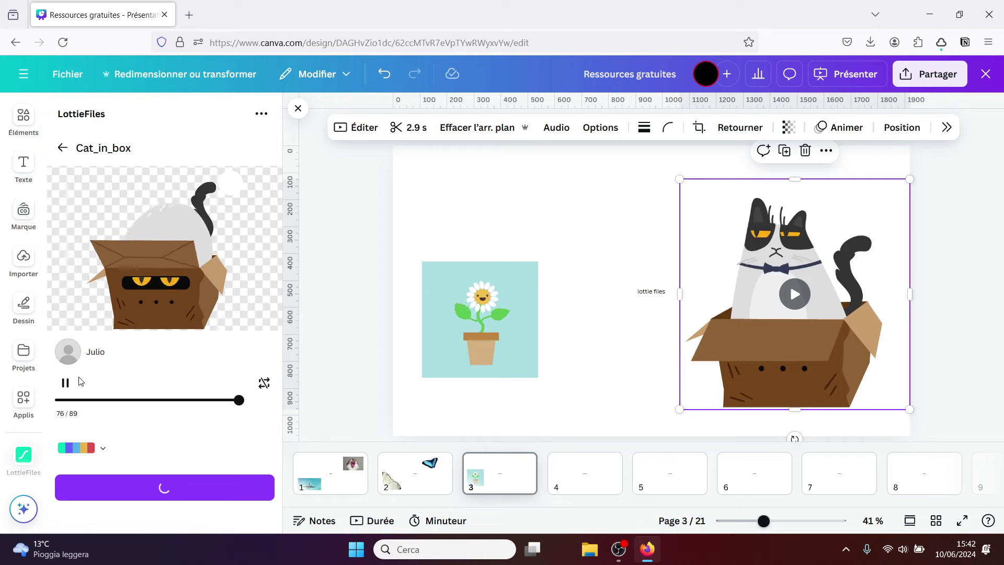
Recolour the Cat_in_box animation with the pink, dark green and grey preset palette and add this version to page 3.
click(102, 447)
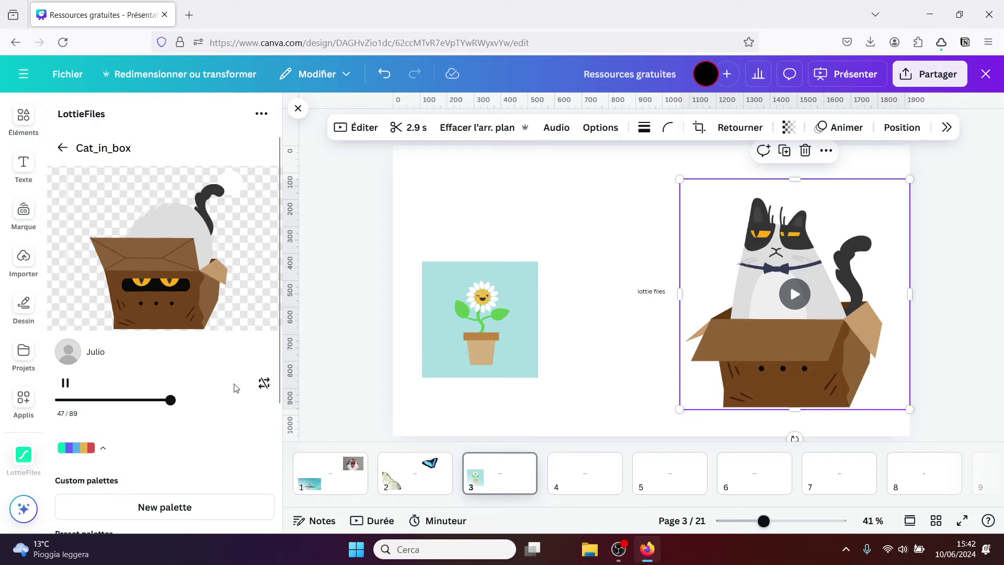
scroll(261, 468, down, 3)
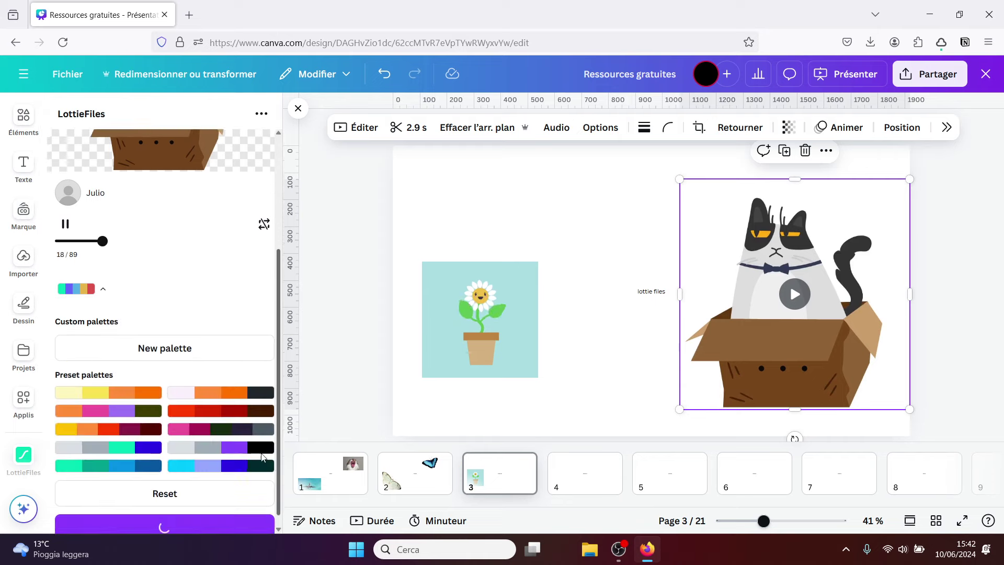
click(211, 415)
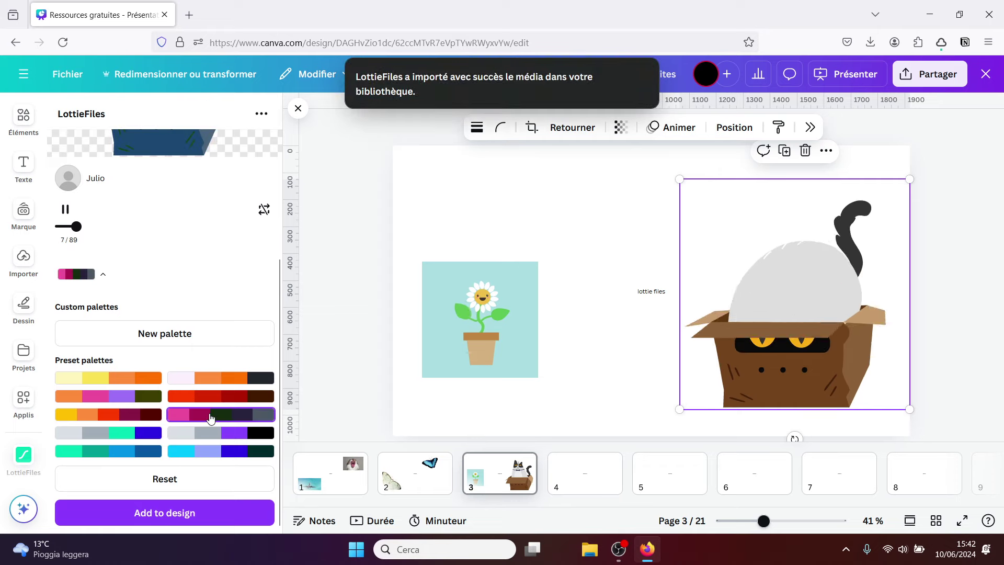
click(168, 512)
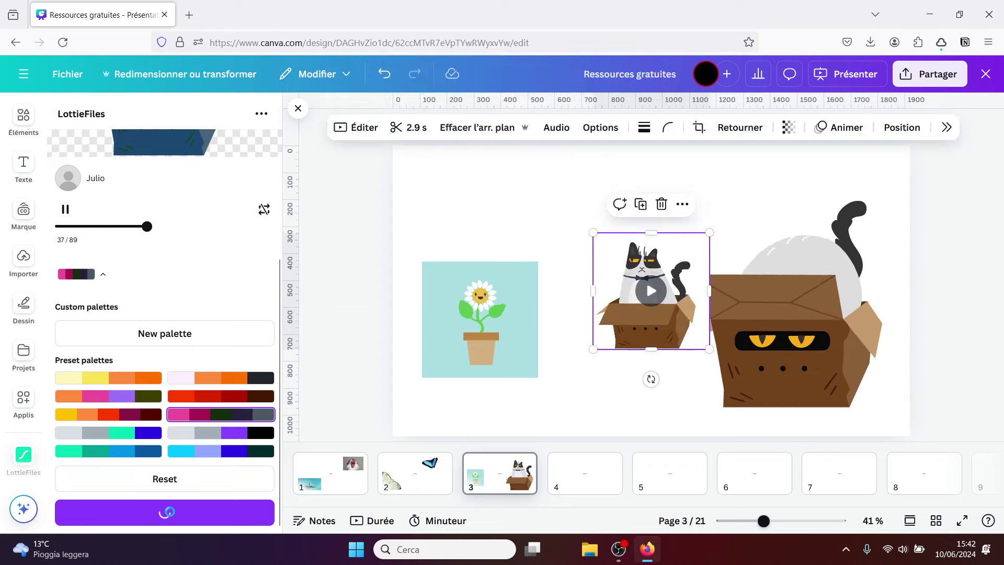
Enlarge the recoloured cat and move it beside the original cat, and delete it from page 3.
drag(593, 232, 506, 147)
drag(560, 232, 542, 279)
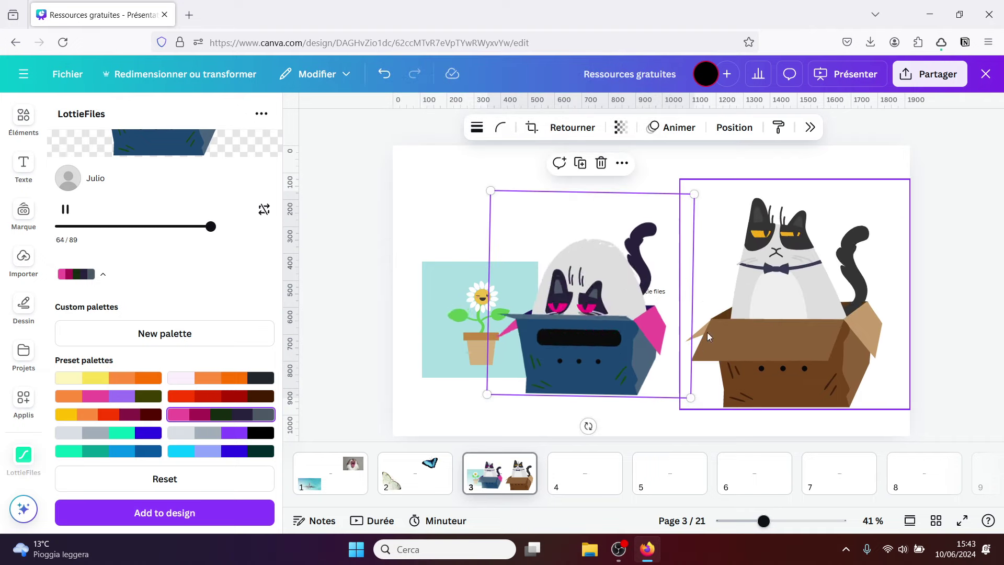
key(Delete)
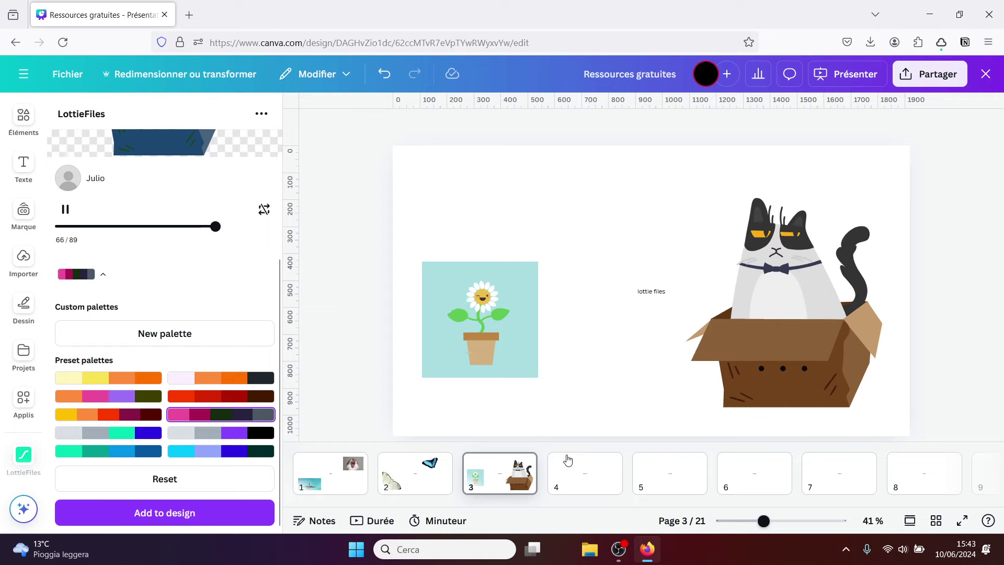
Go to page 4, search the apps for "pattern" and open PatternedAI.
click(577, 486)
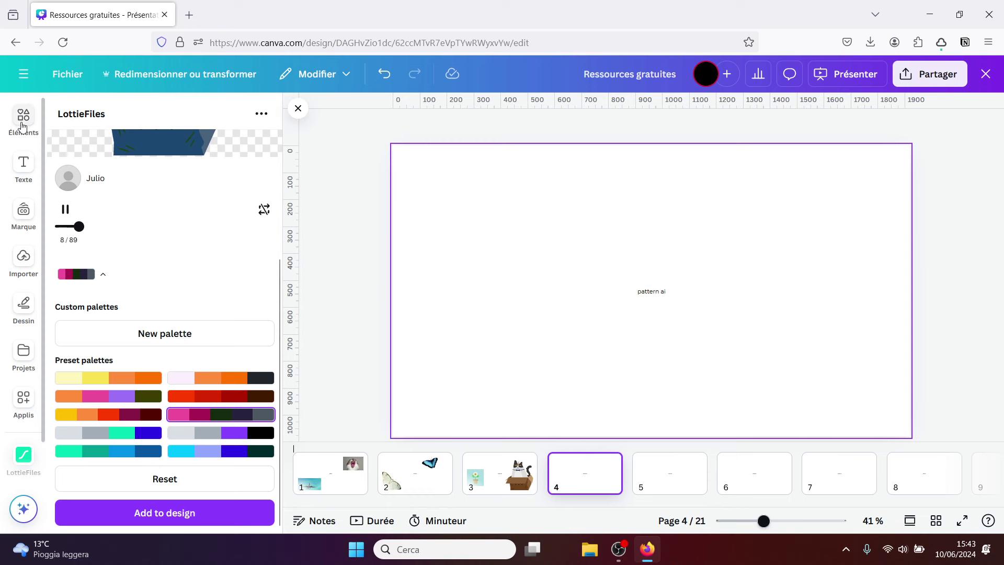
click(21, 403)
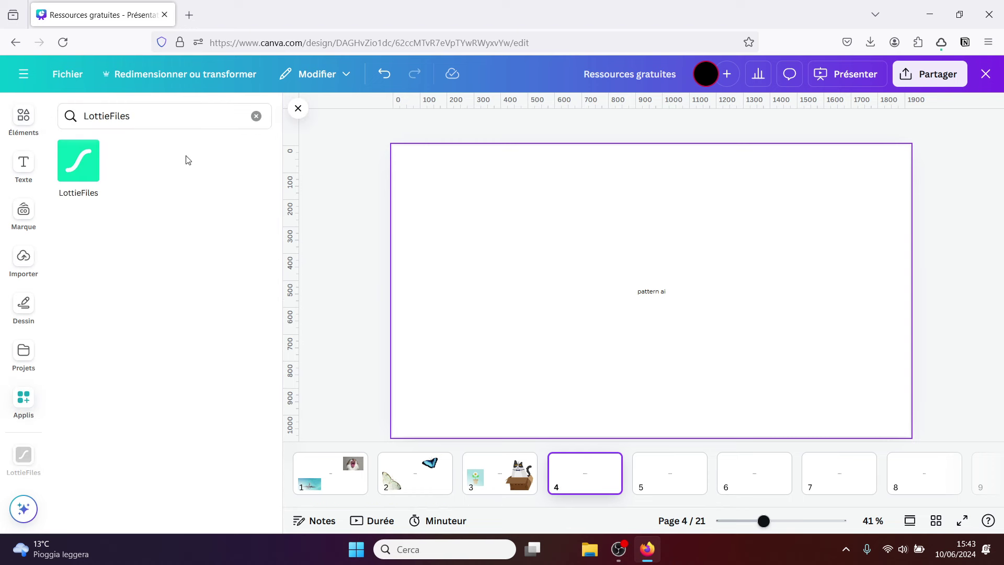
click(171, 114)
text(pa)
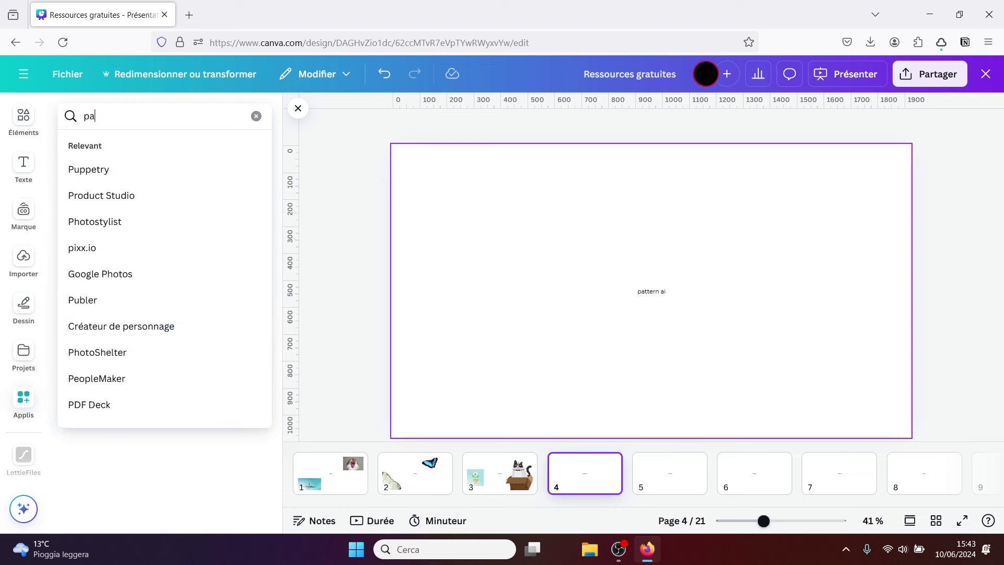
text(ttern)
key(Return)
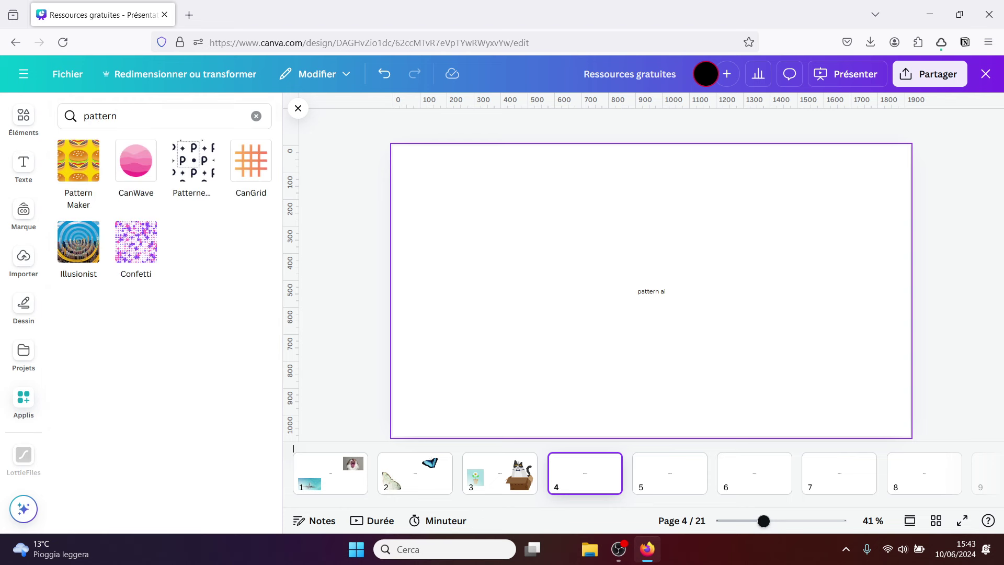
click(194, 167)
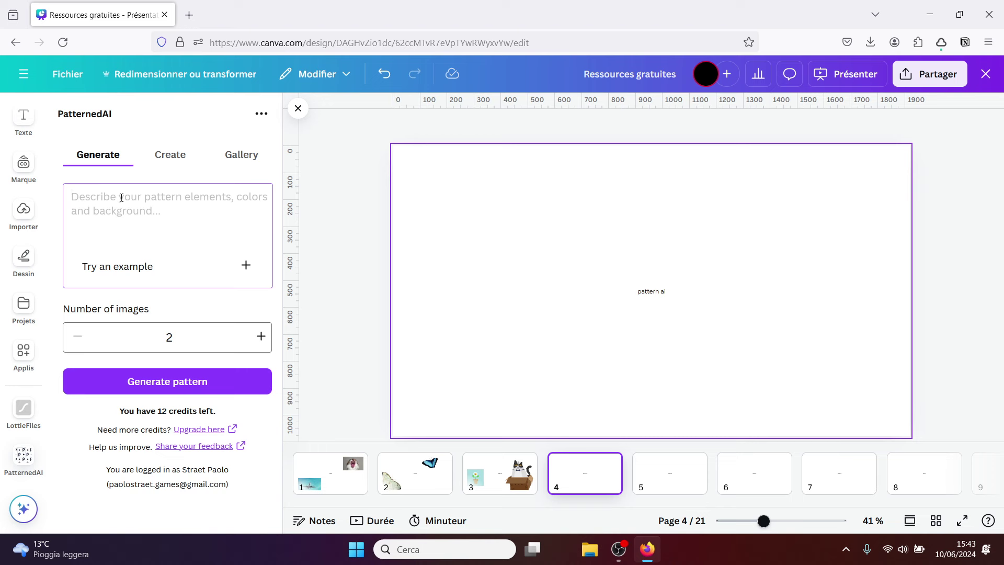
Generate patterns in PatternedAI from the description "banana".
text(.)
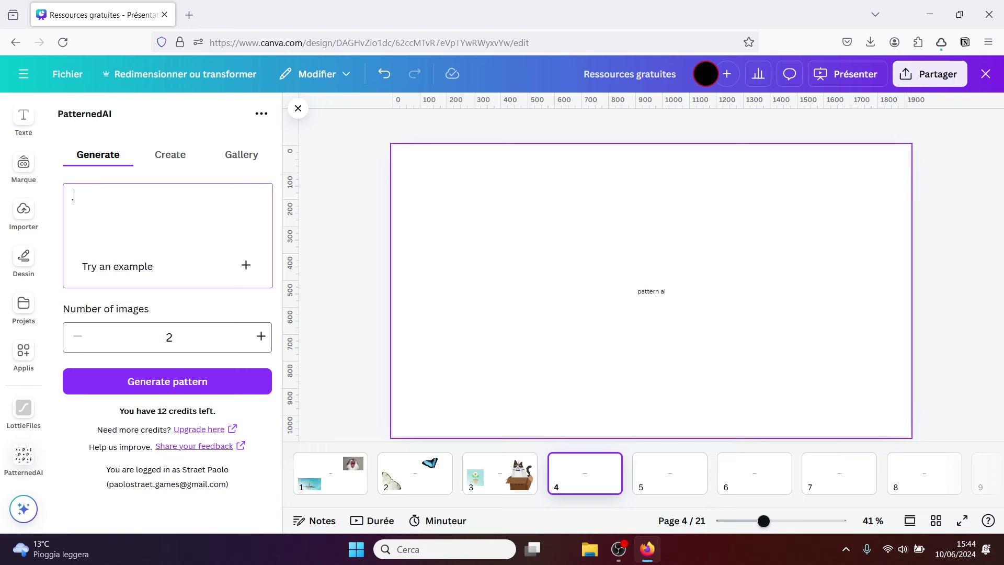
key(BackSpace)
text(banana)
click(168, 384)
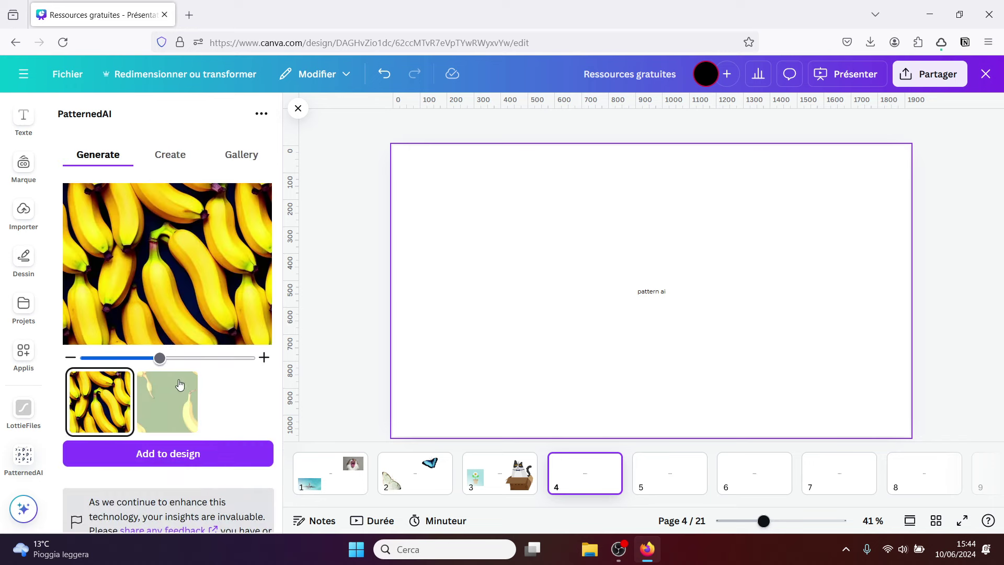
Reduce the pattern scale to the minimum, compare both generated versions and add the dense dark-background banana pattern to page 4.
drag(160, 365, 79, 351)
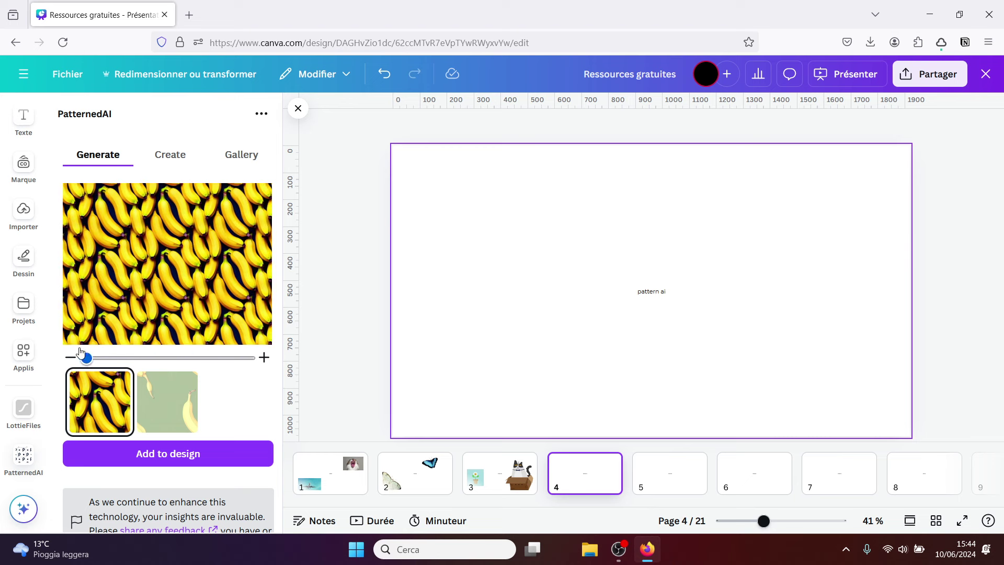
click(196, 409)
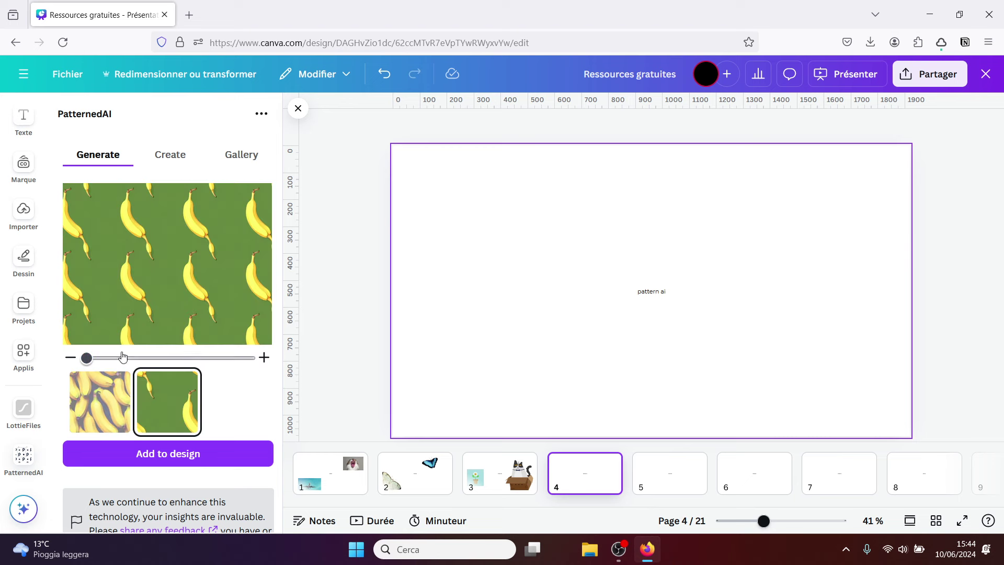
mouse_move(94, 361)
mouse_down()
mouse_move(243, 362)
mouse_move(85, 359)
mouse_up()
click(80, 405)
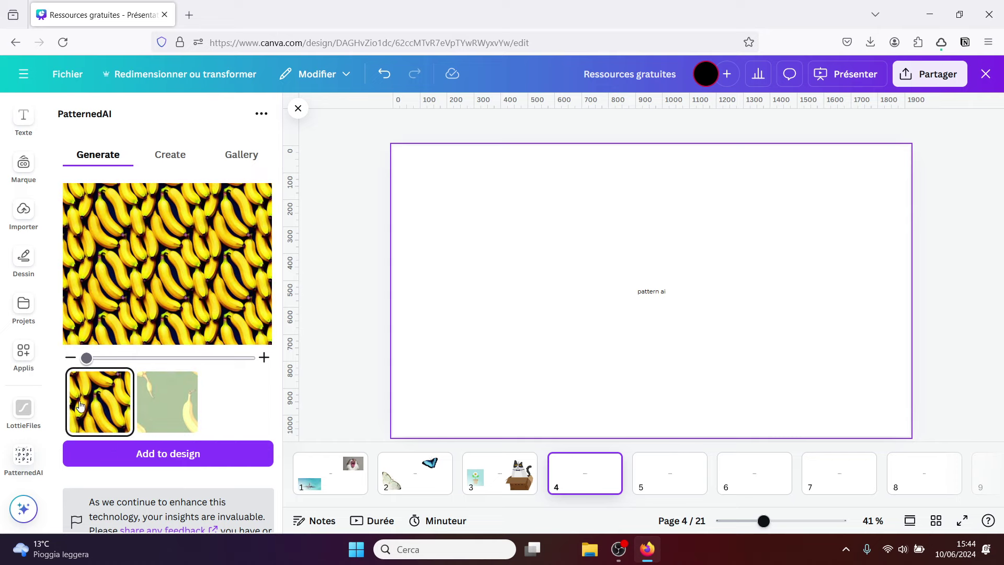
click(164, 454)
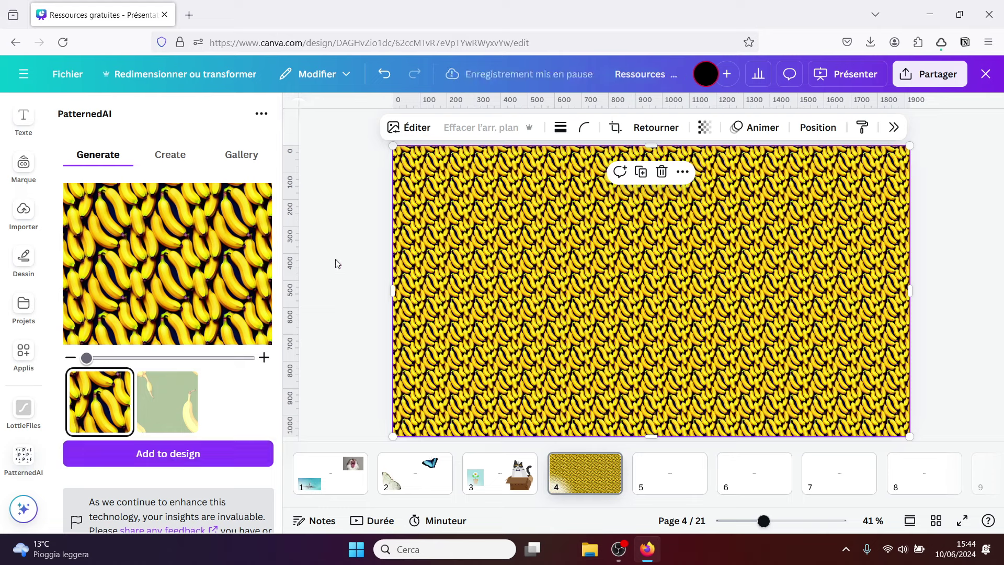
Load the banana pattern from page 4 as the source element for creating a custom pattern.
click(170, 158)
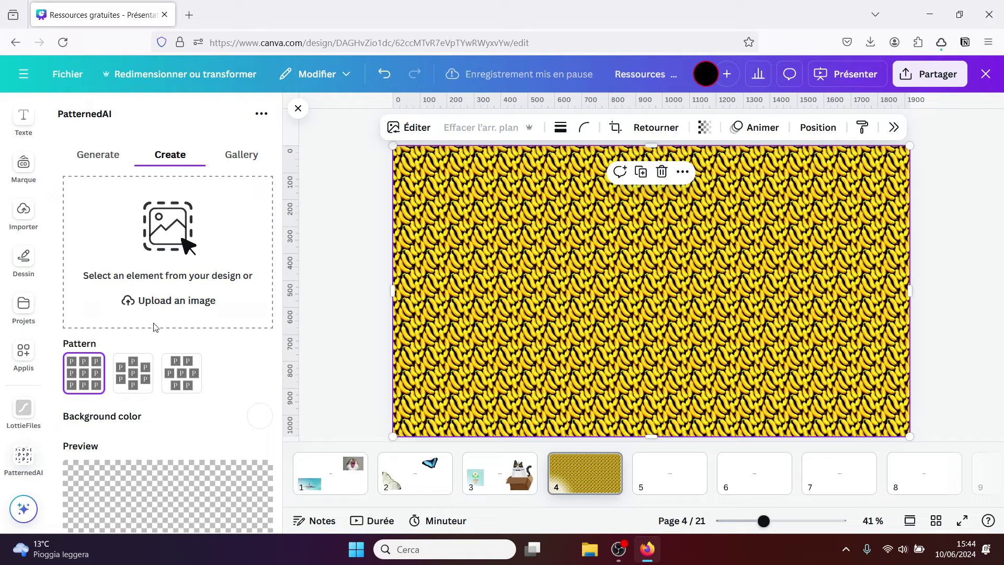
click(147, 277)
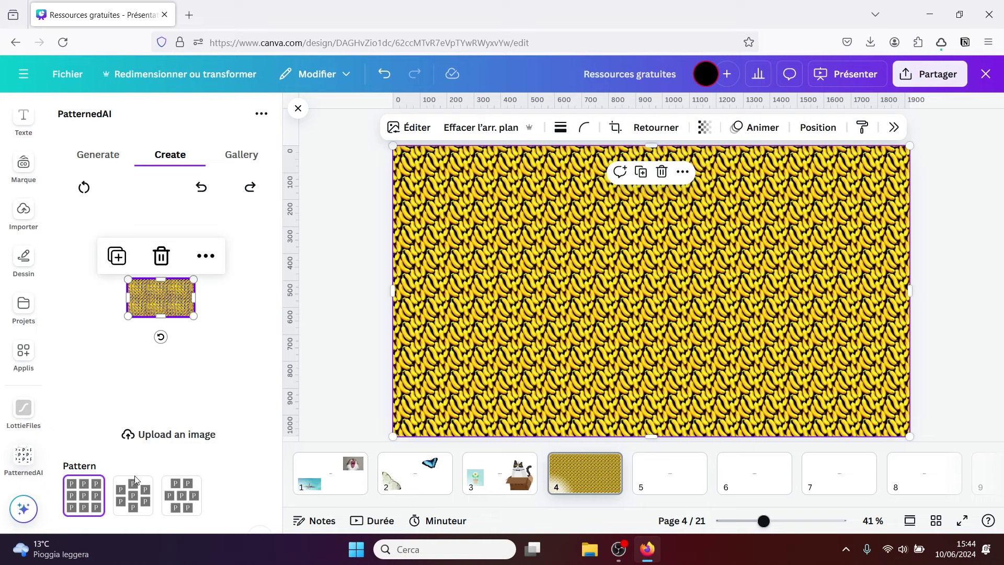
Replace page 4's banana pattern with the gallery's purple owl pattern at minimum scale, and add a blank page after it.
click(241, 163)
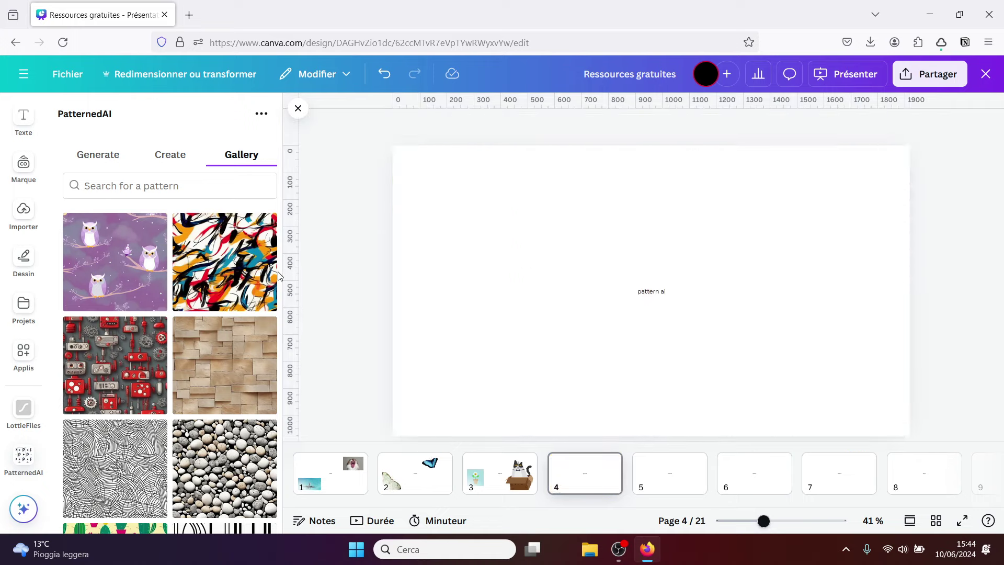
click(93, 283)
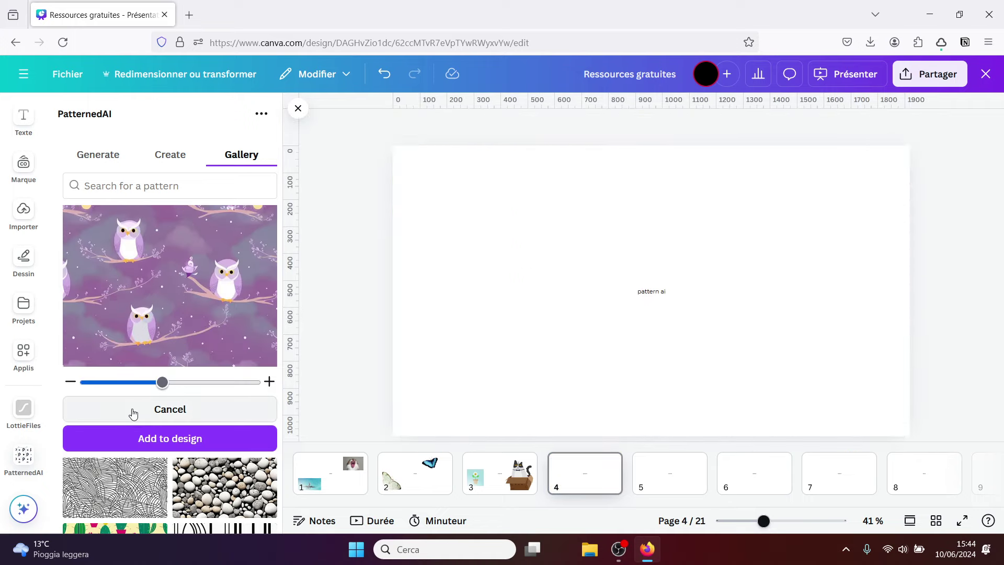
drag(162, 382, 43, 380)
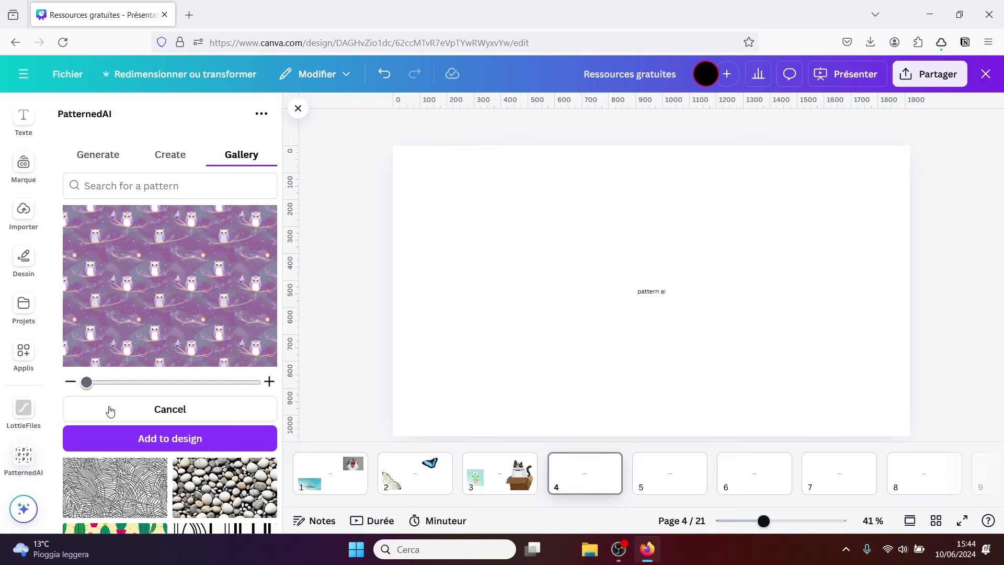
click(139, 440)
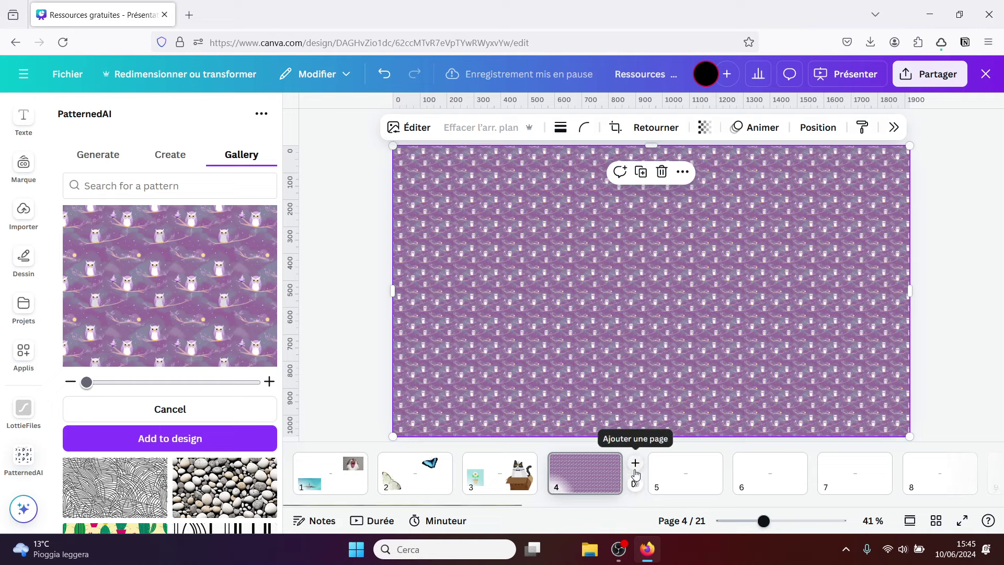
click(635, 465)
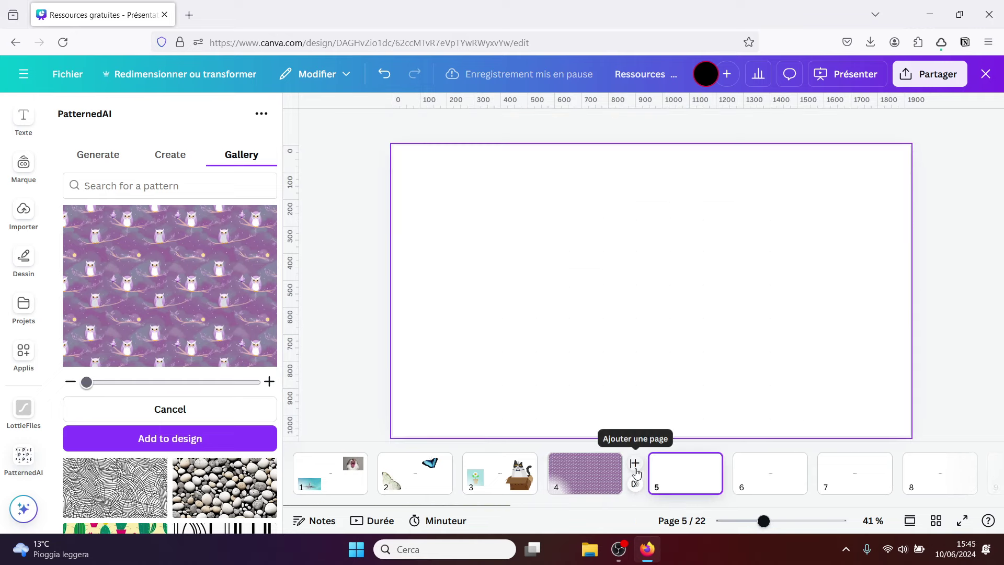
Select the gallery's grey pebble pattern, enlarge its scale to about a third of the range and add it to page 5.
click(236, 490)
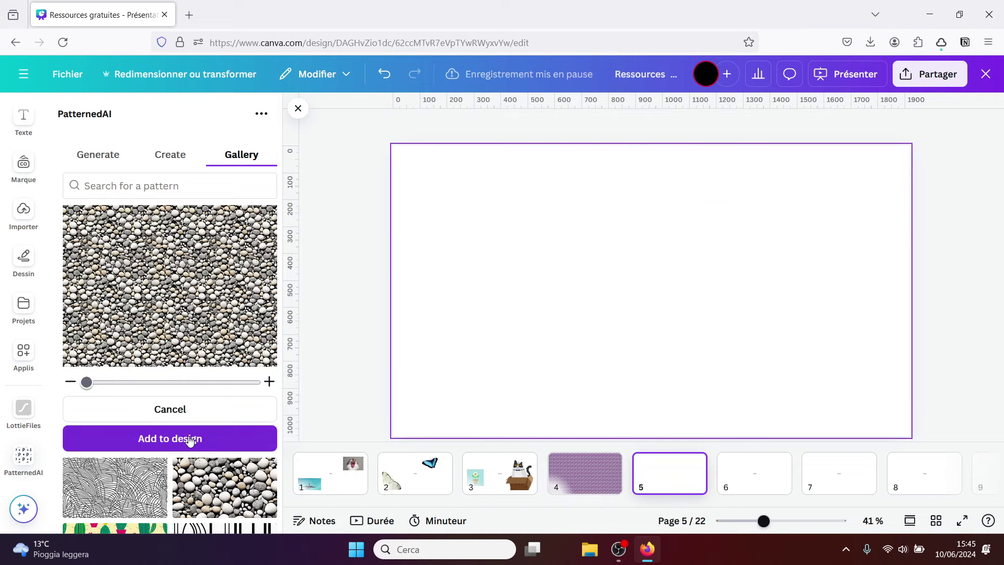
drag(87, 383, 143, 388)
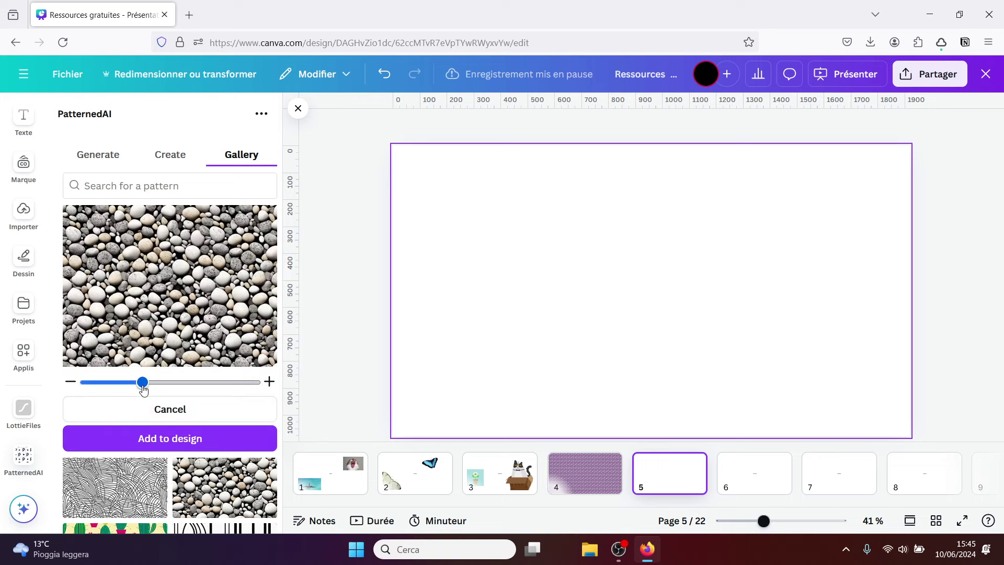
click(158, 439)
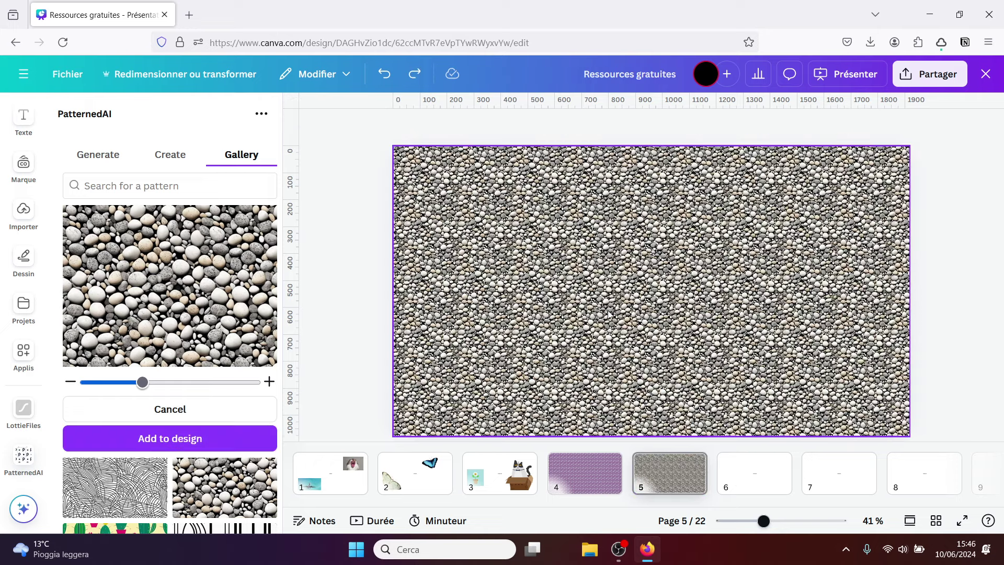
Go to page 6, search the Canva apps for "soundraw" and open the Soundraw app.
click(752, 481)
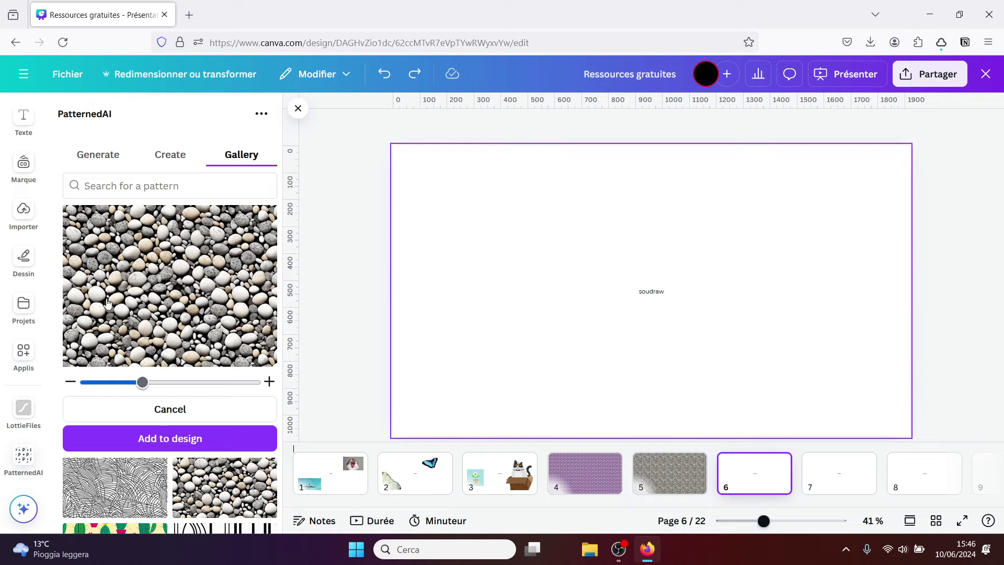
click(22, 352)
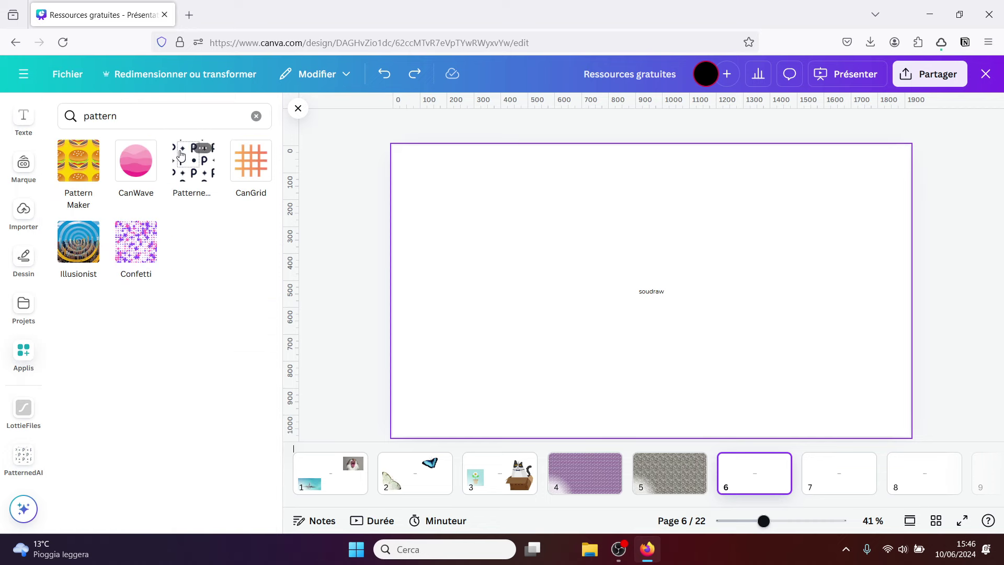
drag(128, 117, 51, 117)
text(s)
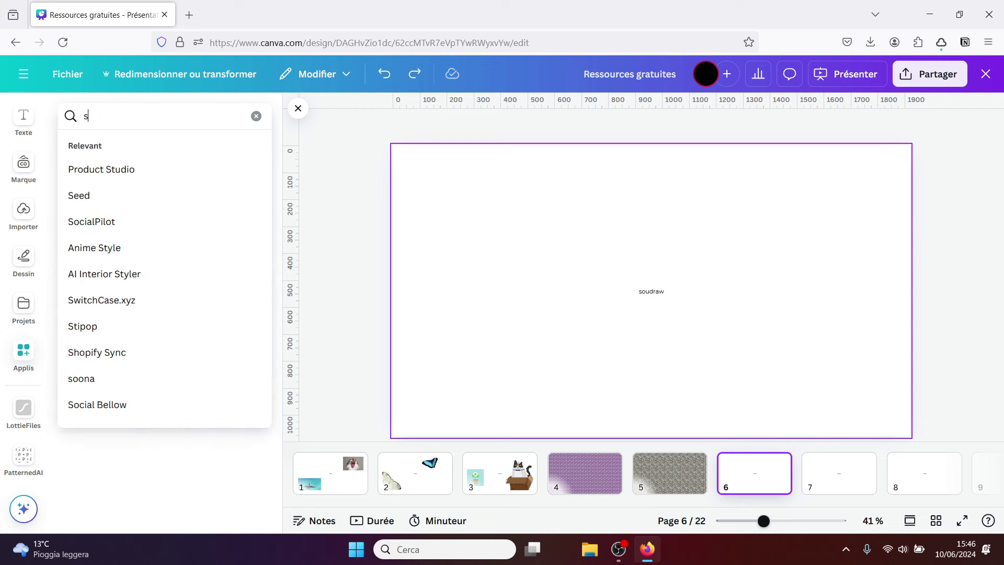
text(oundraw)
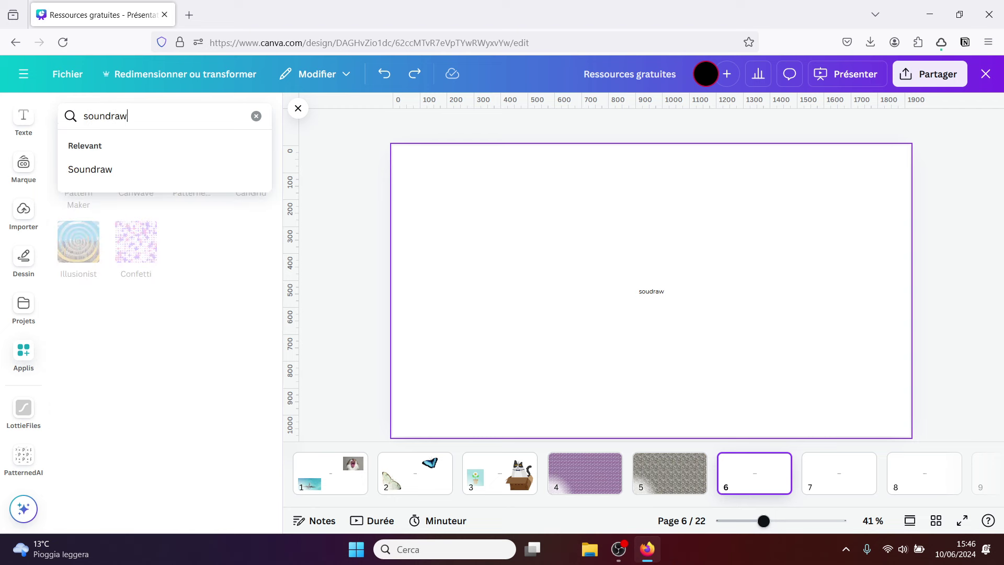
key(Return)
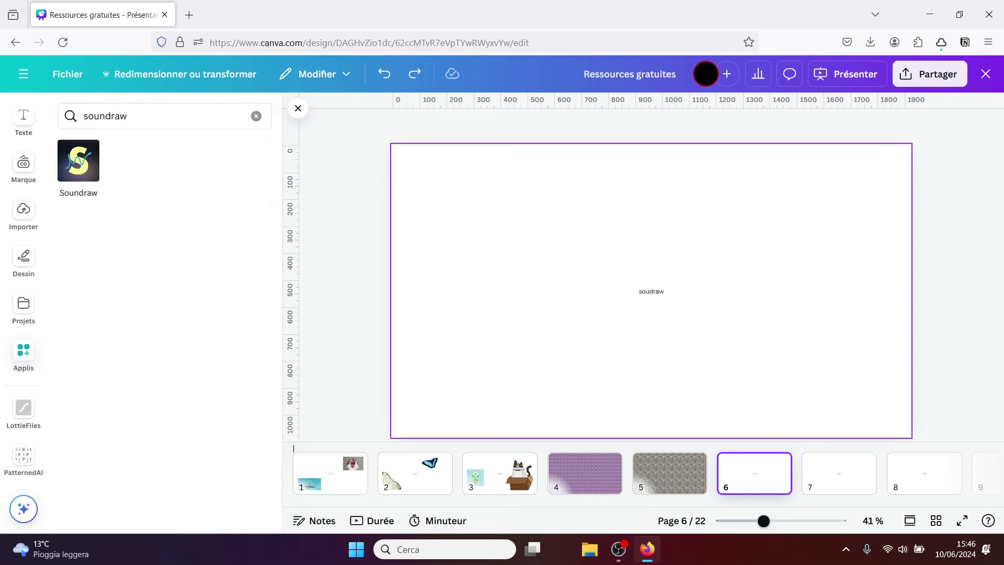
click(75, 165)
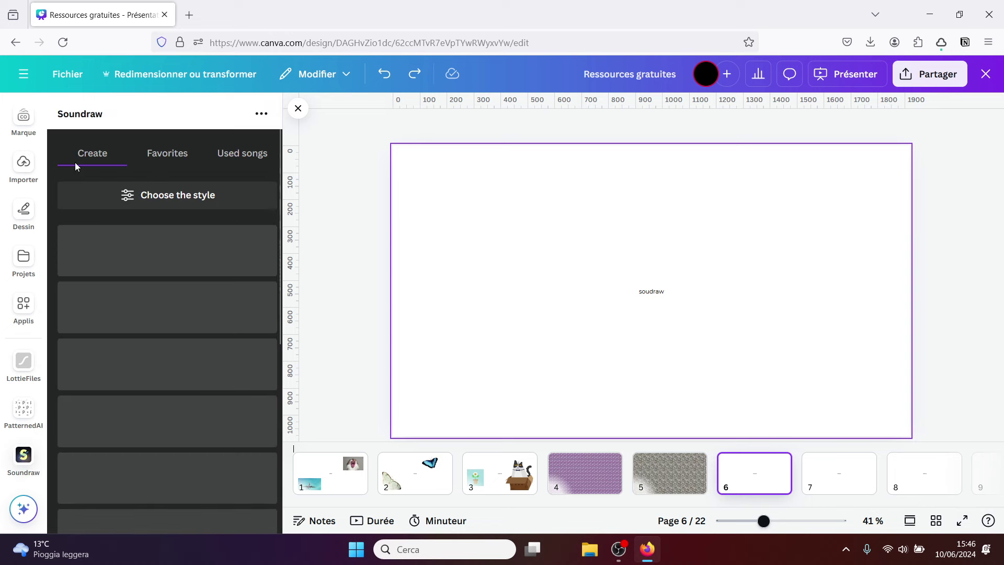
Generate 15s Soundraw songs with Epic mood, Electro & Dance genre and Cinematic theme, and try to use the first song.
click(174, 204)
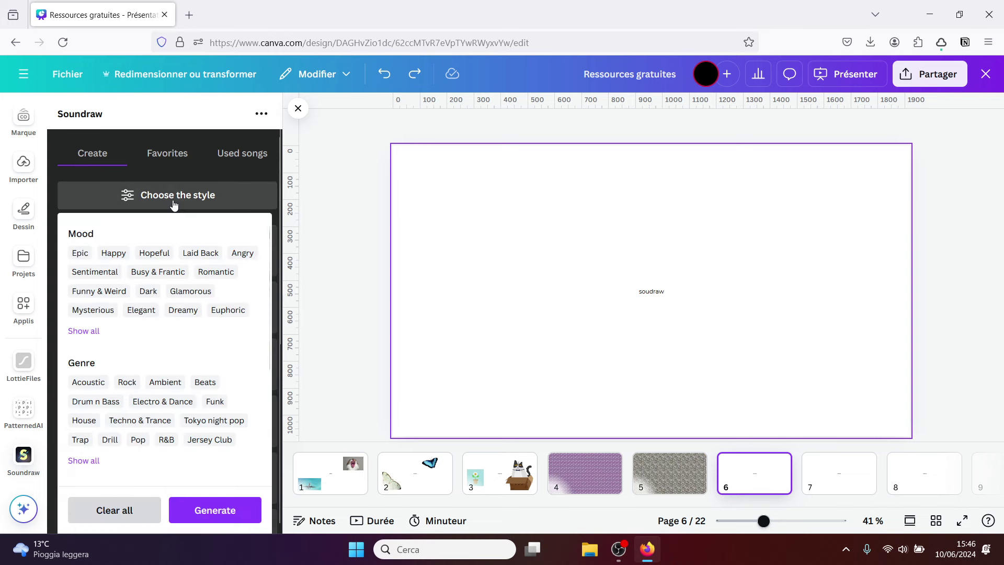
click(80, 253)
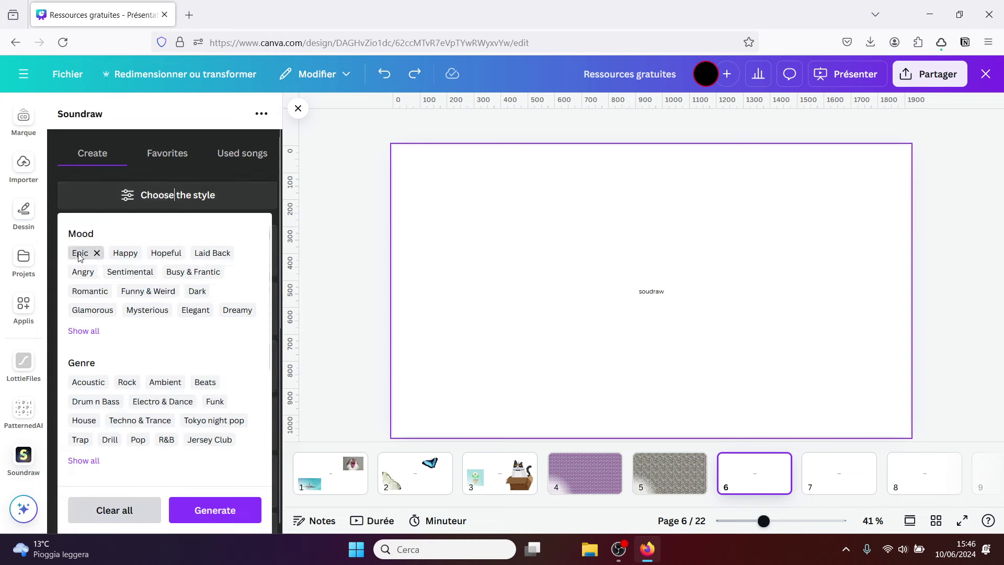
click(170, 402)
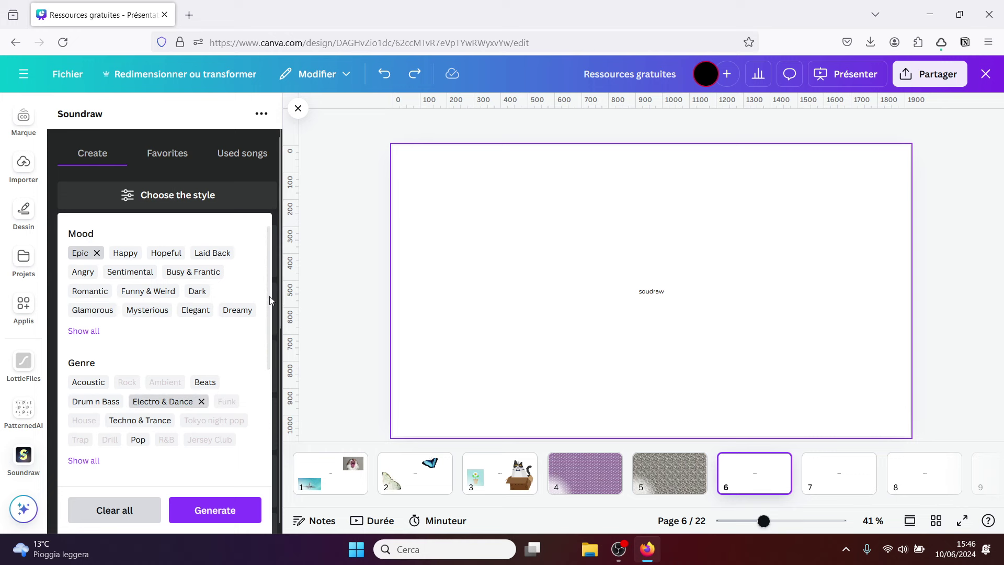
drag(269, 299, 268, 418)
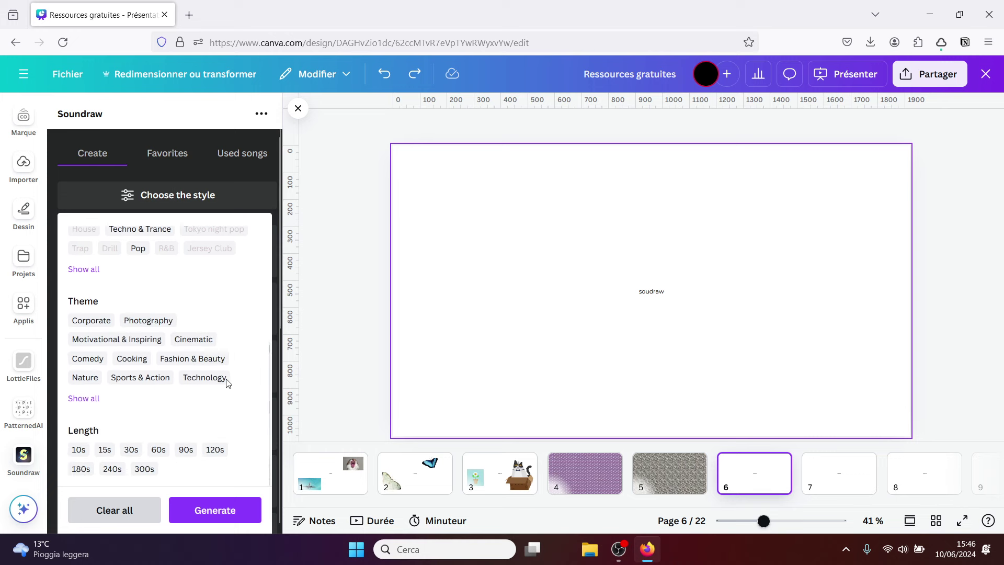
click(188, 339)
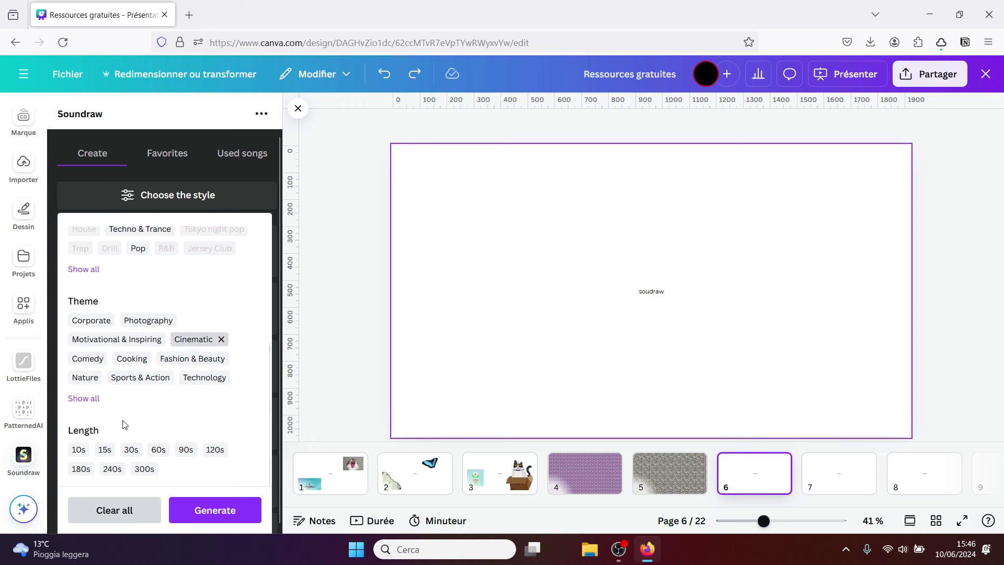
click(105, 451)
click(204, 512)
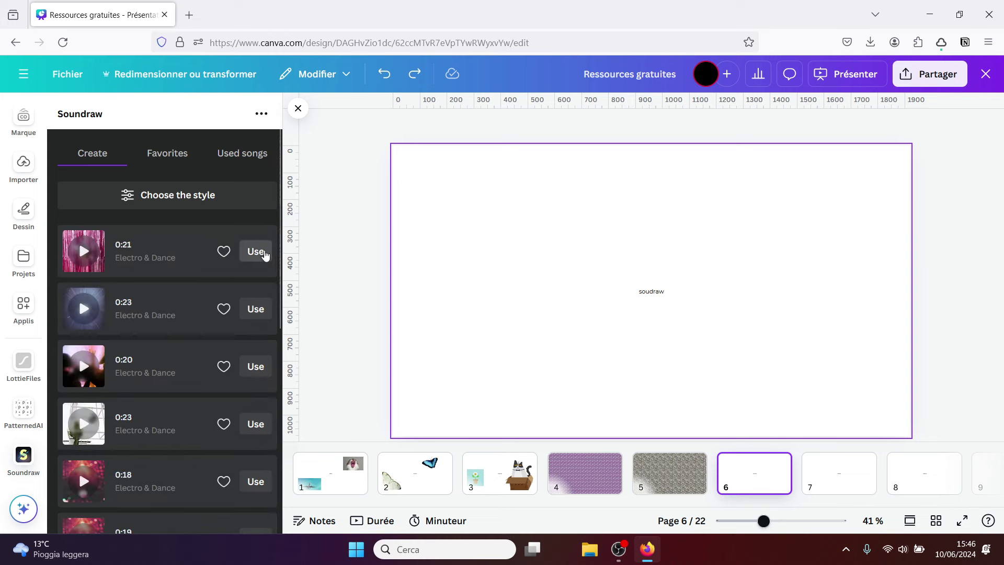
click(256, 251)
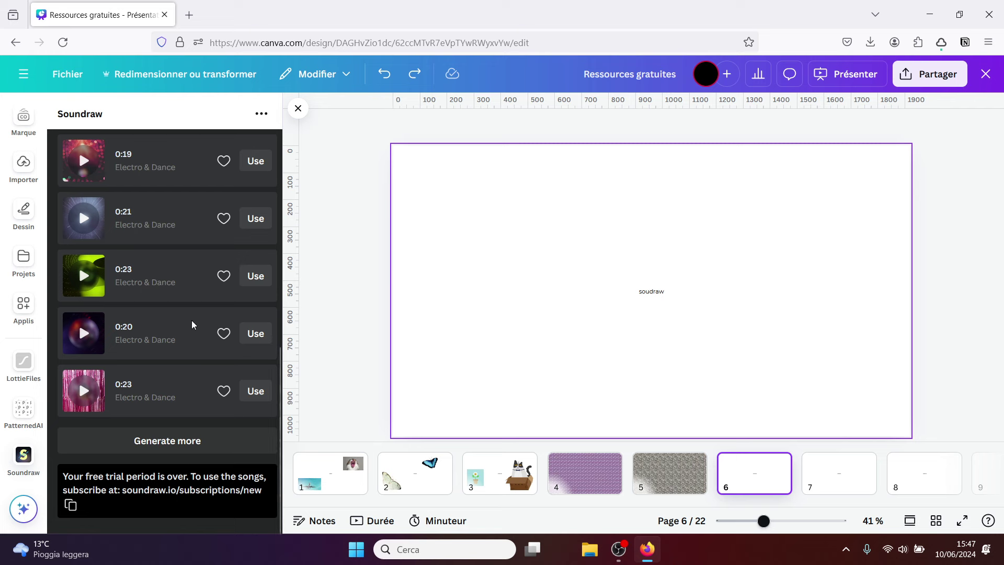
Go to page 7, search the Canva apps for "tunetank" and open the Tunetank app.
click(835, 485)
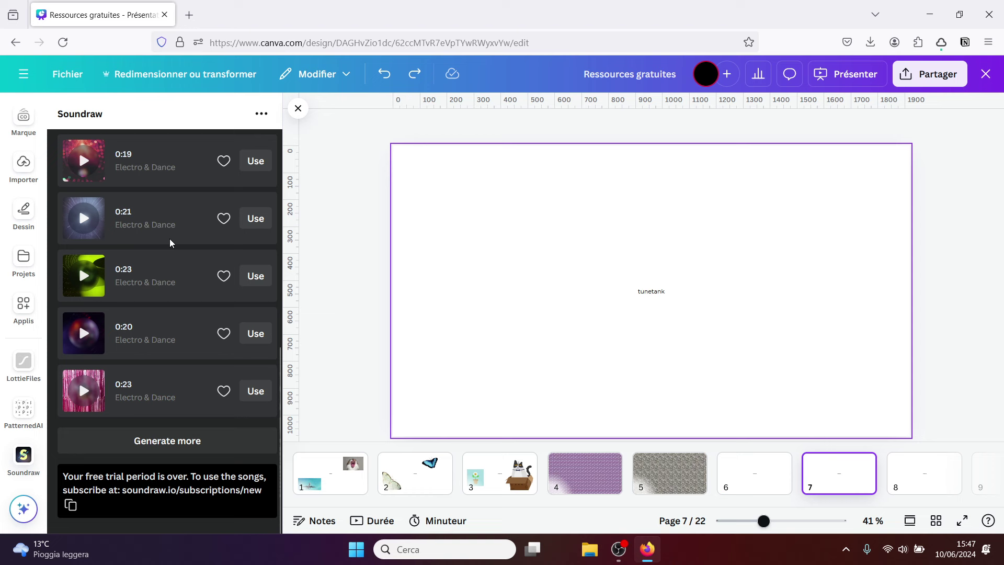
click(23, 306)
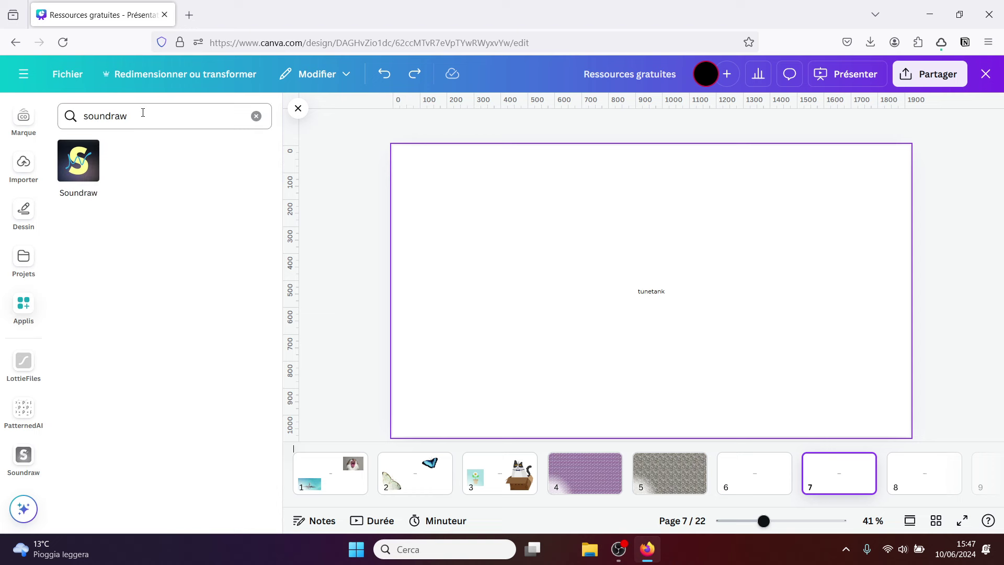
click(143, 113)
double_click(143, 113)
text(tune)
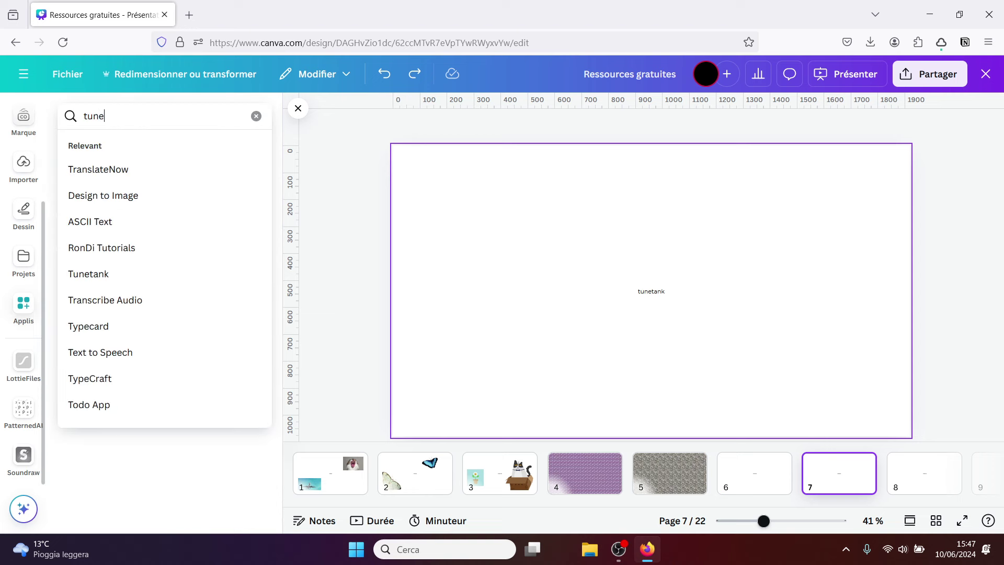
text(tank)
key(Return)
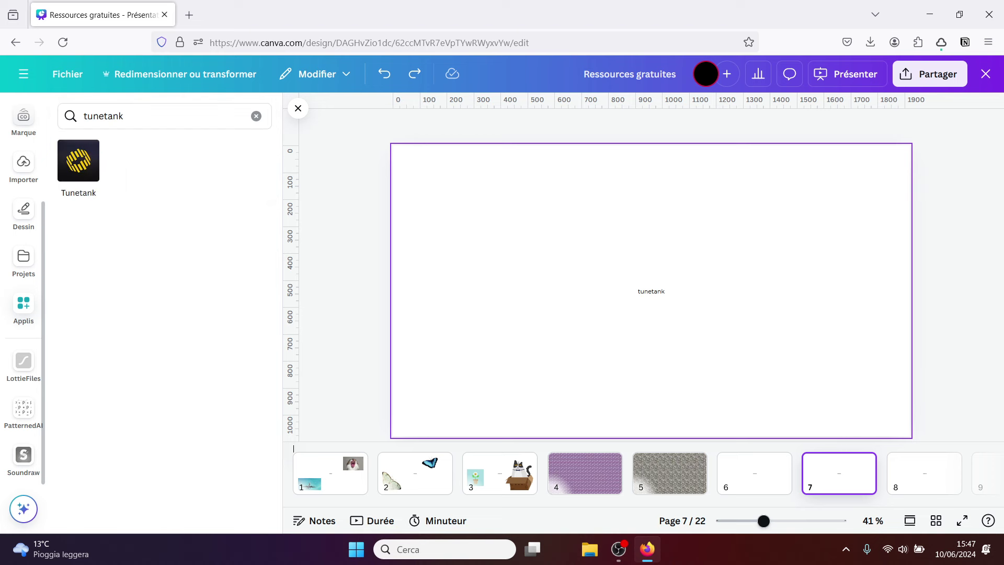
click(81, 164)
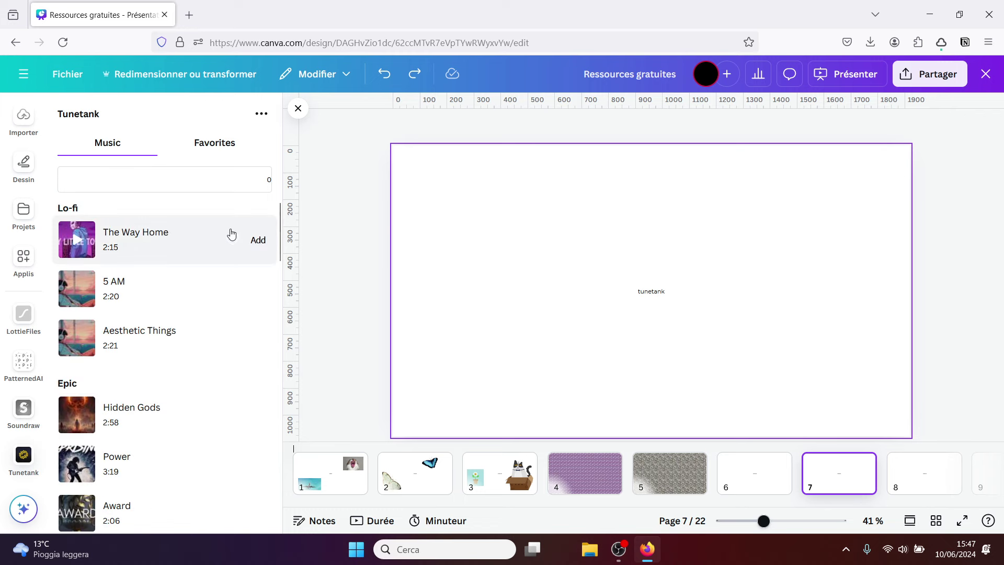
Add the Lo-fi track "The Way Home" to the presentation, move its start from page 7 to page 4, and return to page 7.
click(256, 240)
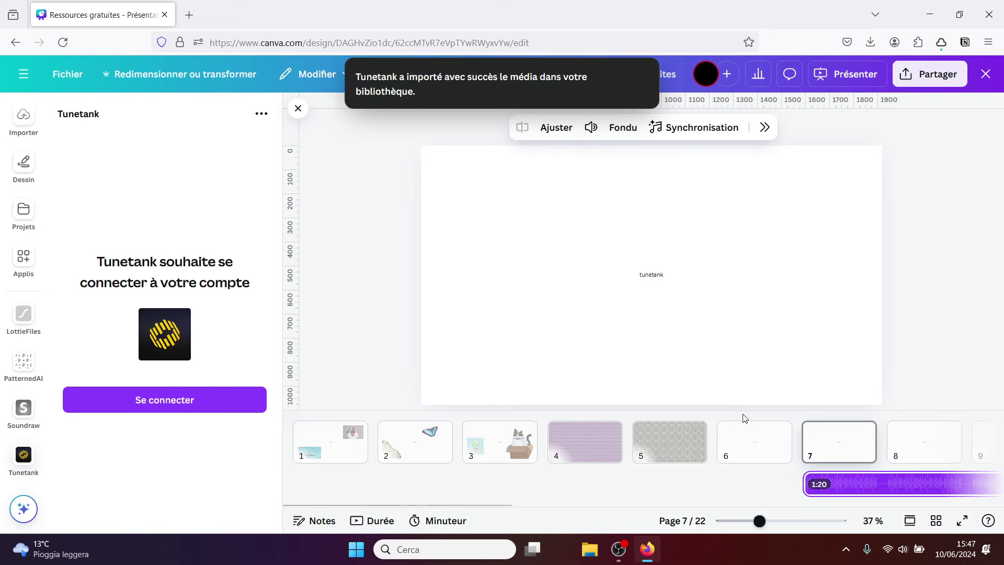
drag(854, 490, 619, 485)
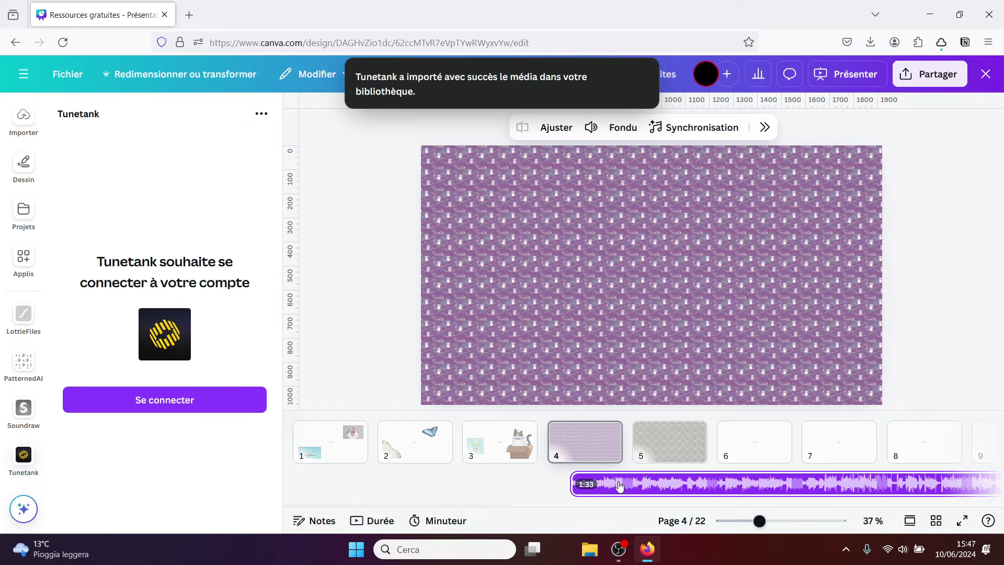
click(612, 455)
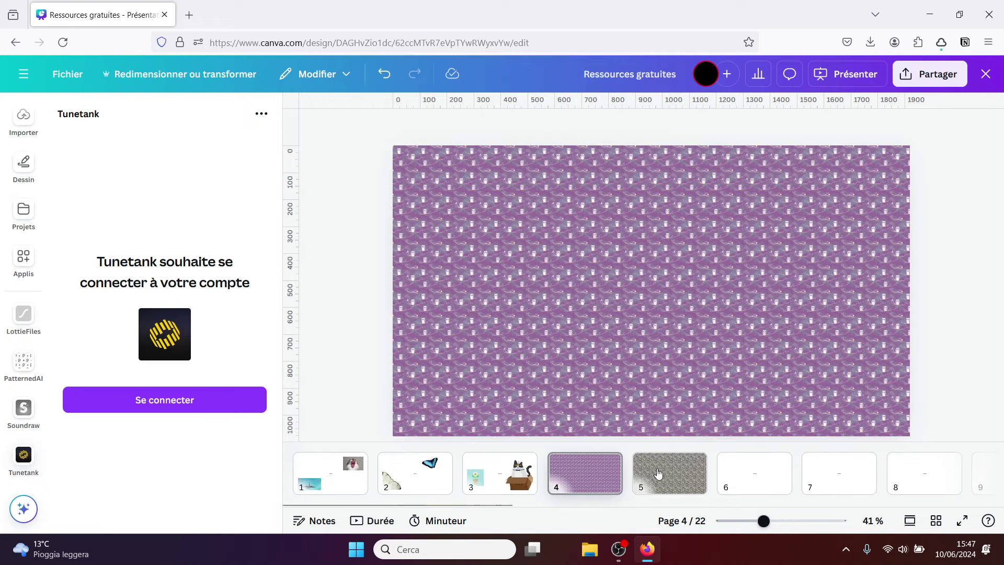
click(761, 476)
click(820, 481)
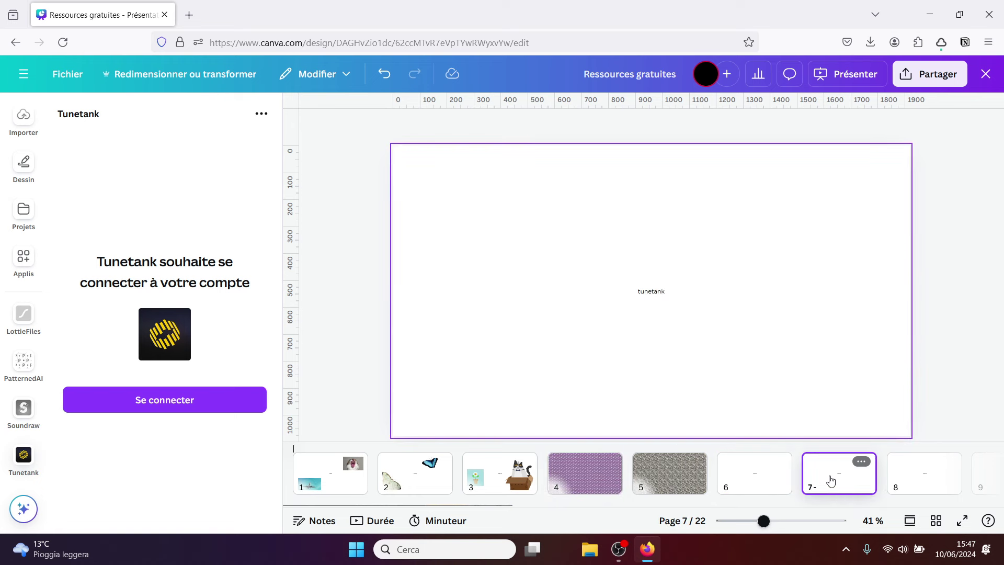
Go to page 8, clear the previous app search and open the Confetti app.
click(931, 484)
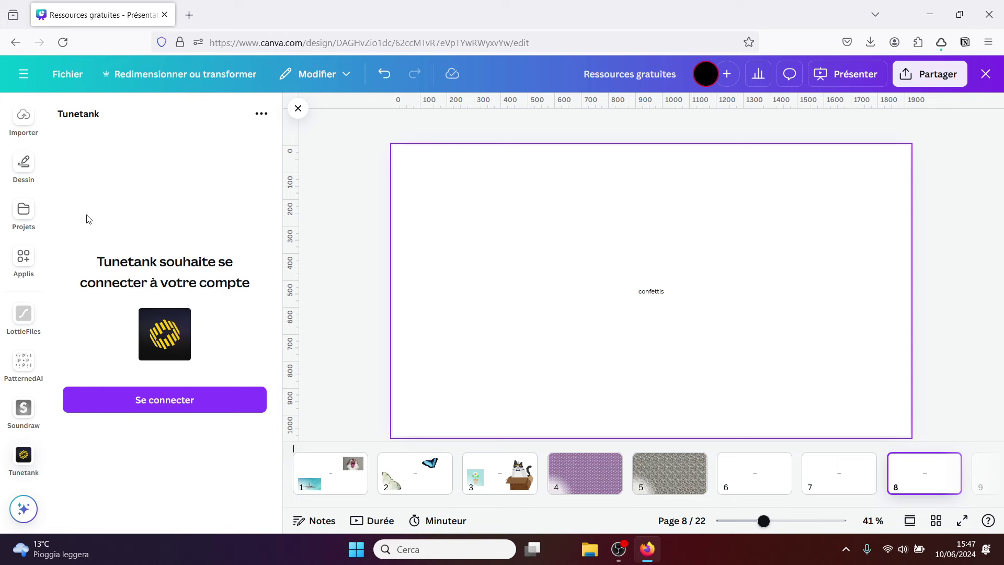
click(23, 257)
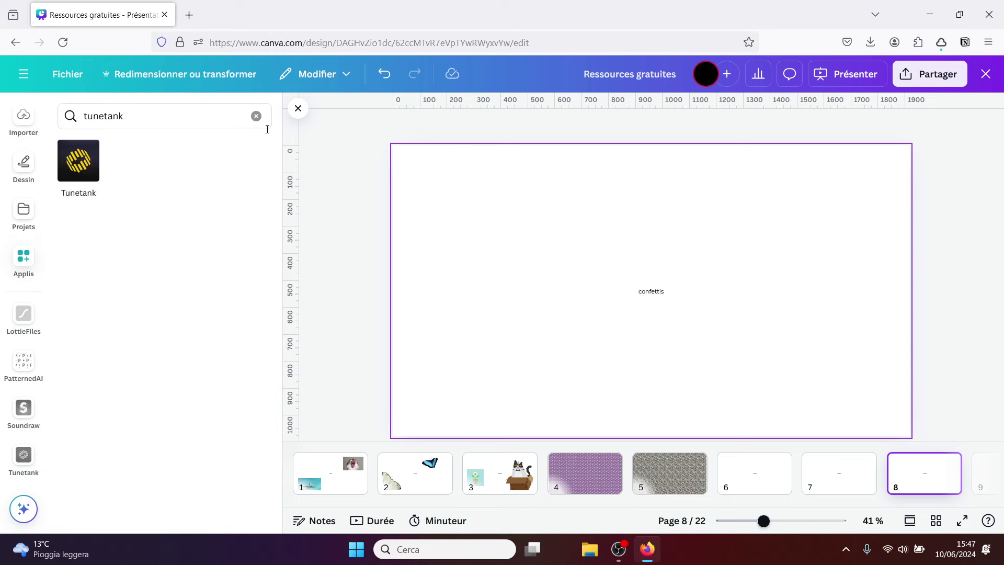
click(255, 115)
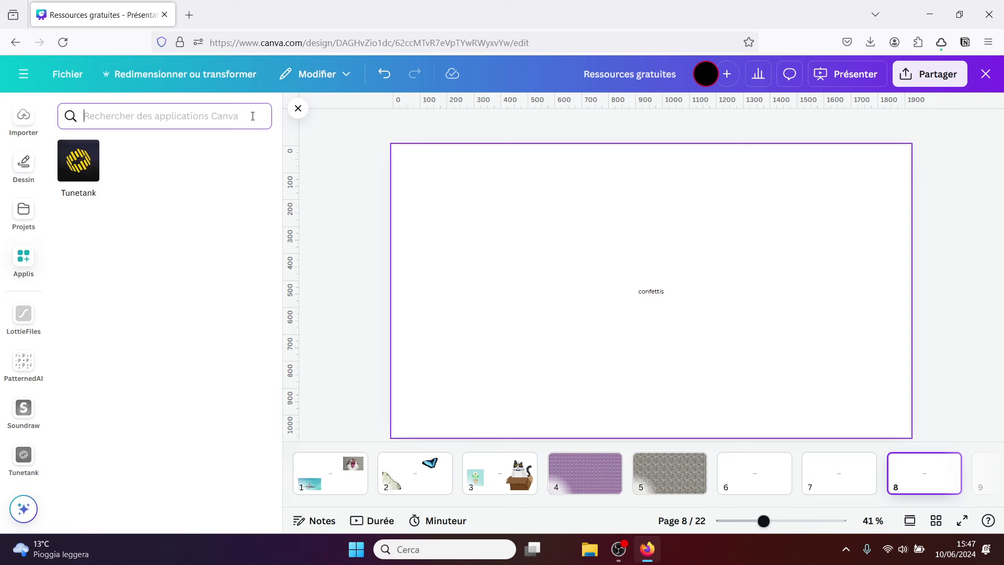
click(194, 317)
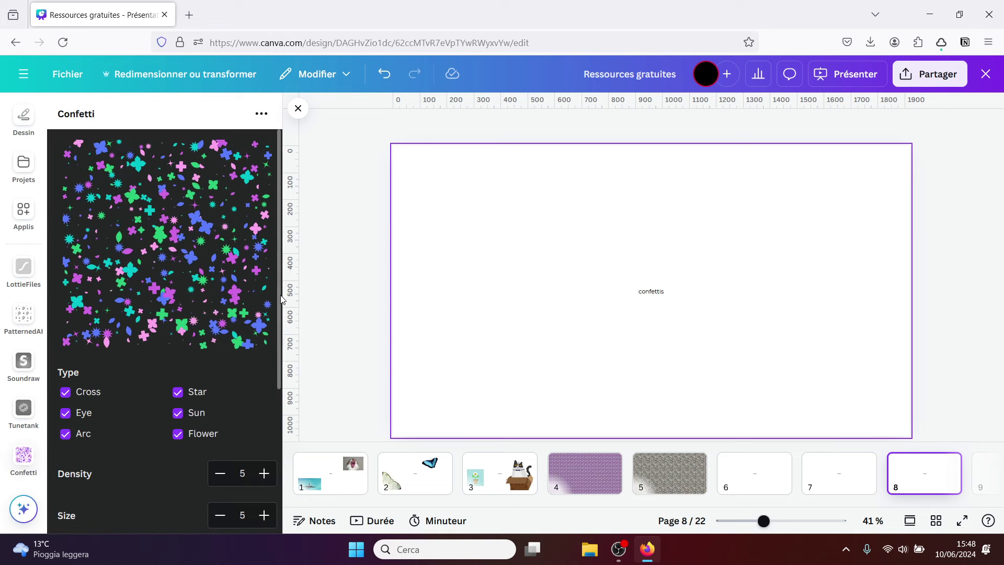
Exclude the Flower type from the confetti and include it again.
scroll(275, 393, down, 3)
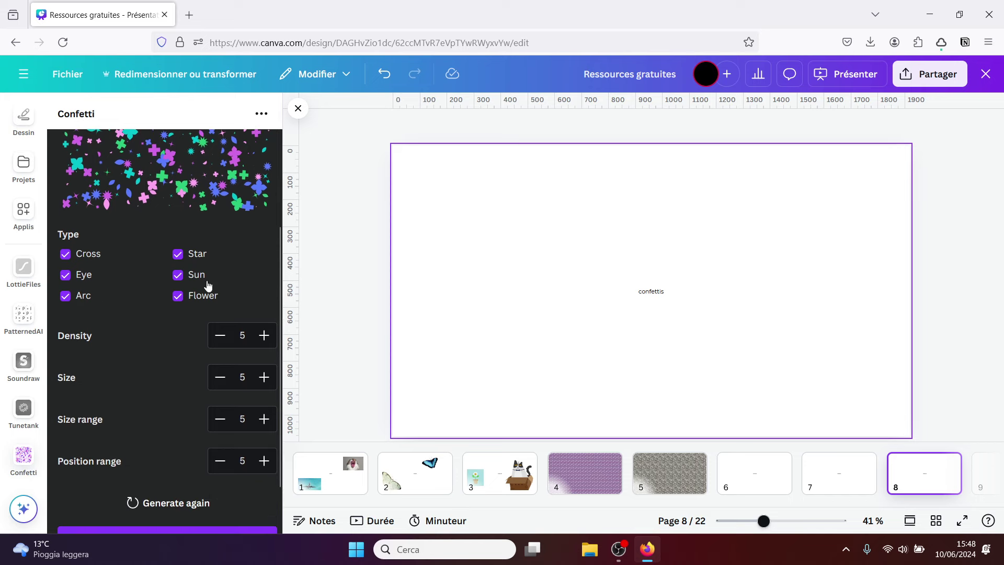
scroll(269, 313, up, 2)
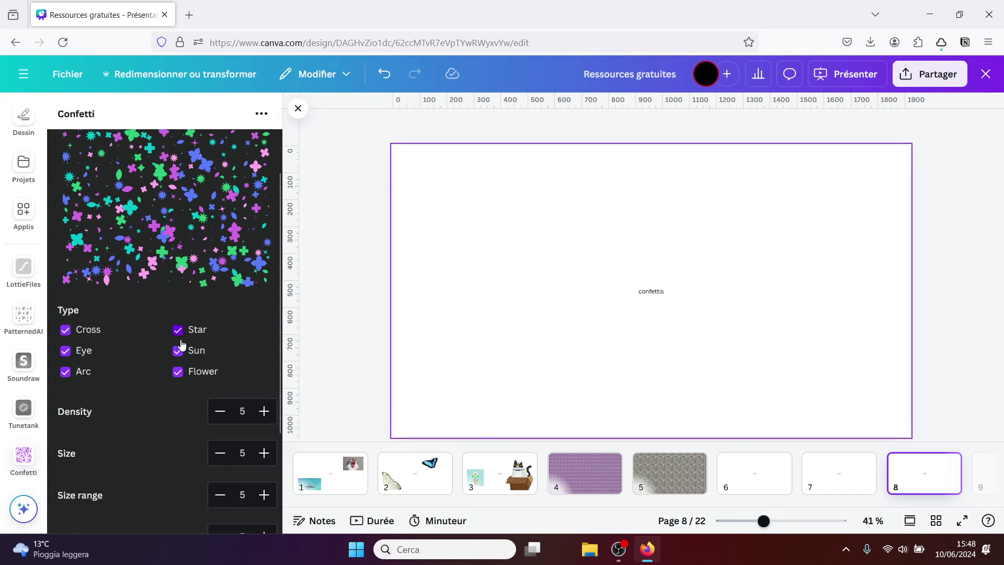
click(178, 373)
click(178, 372)
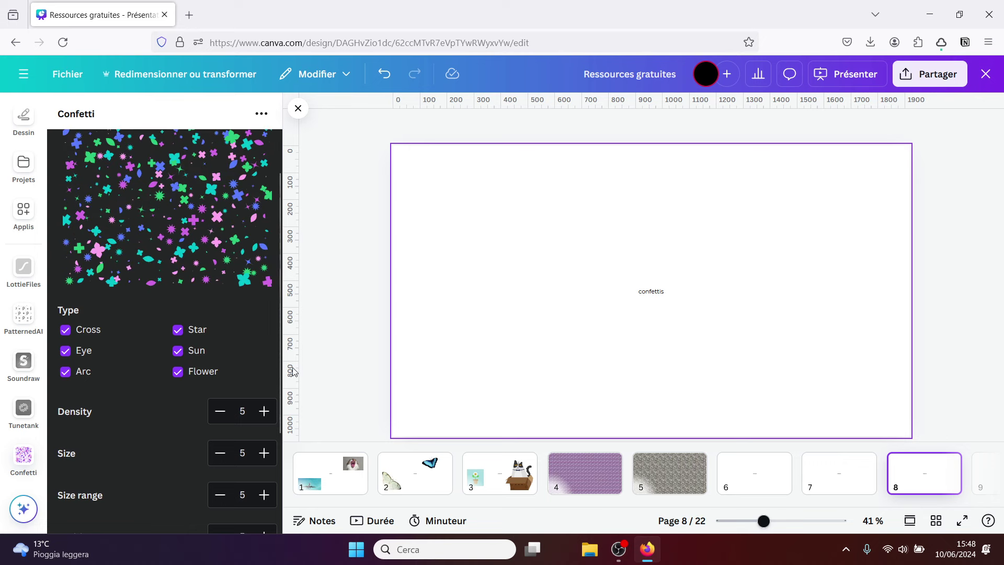
Try a confetti density of 8 and set it back to 5.
scroll(277, 372, down, 1)
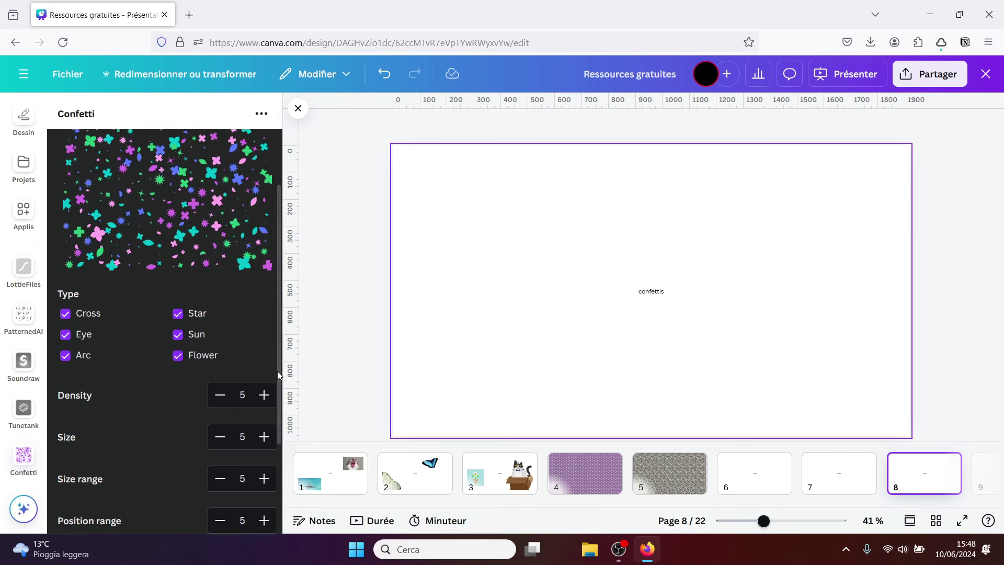
click(264, 392)
click(265, 392)
click(264, 392)
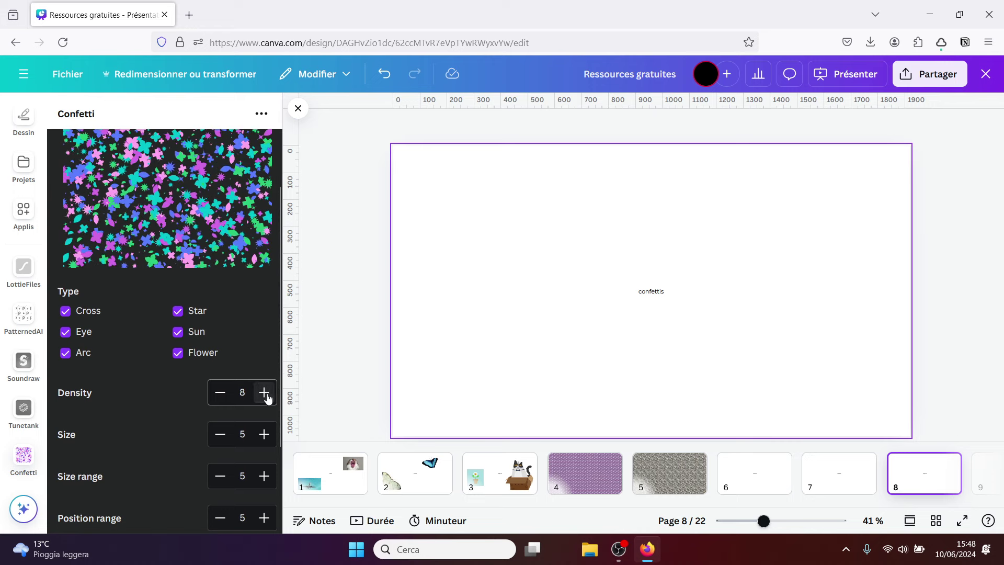
click(220, 392)
click(221, 392)
click(220, 393)
Set the confetti size to 4 and add the generated confetti to page 8.
click(221, 434)
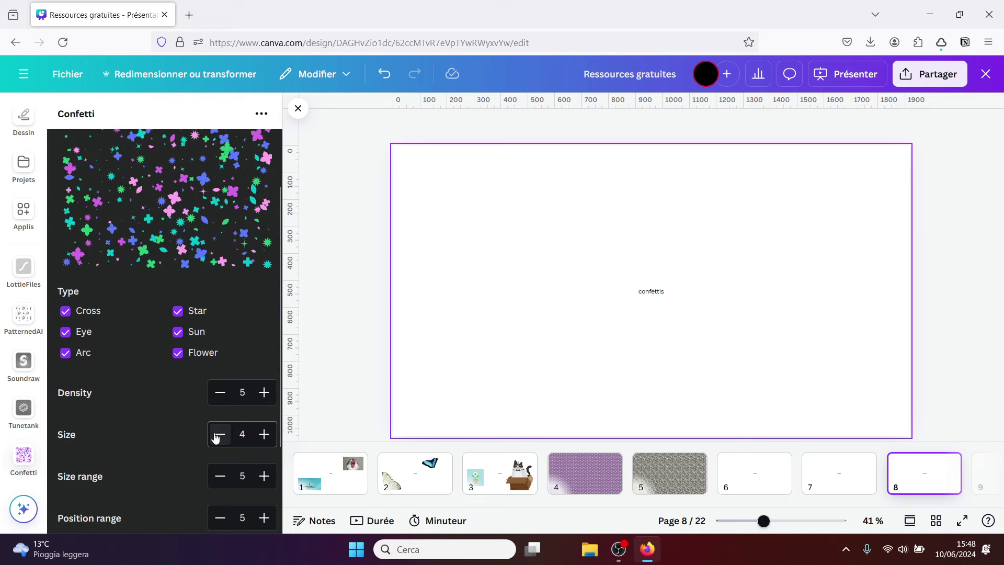
drag(277, 394, 275, 458)
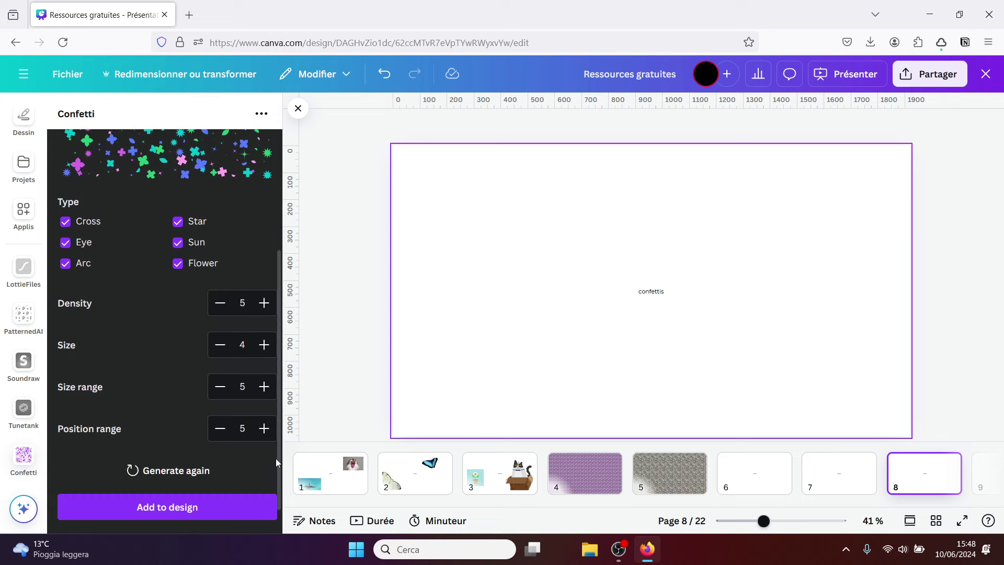
click(196, 508)
click(195, 509)
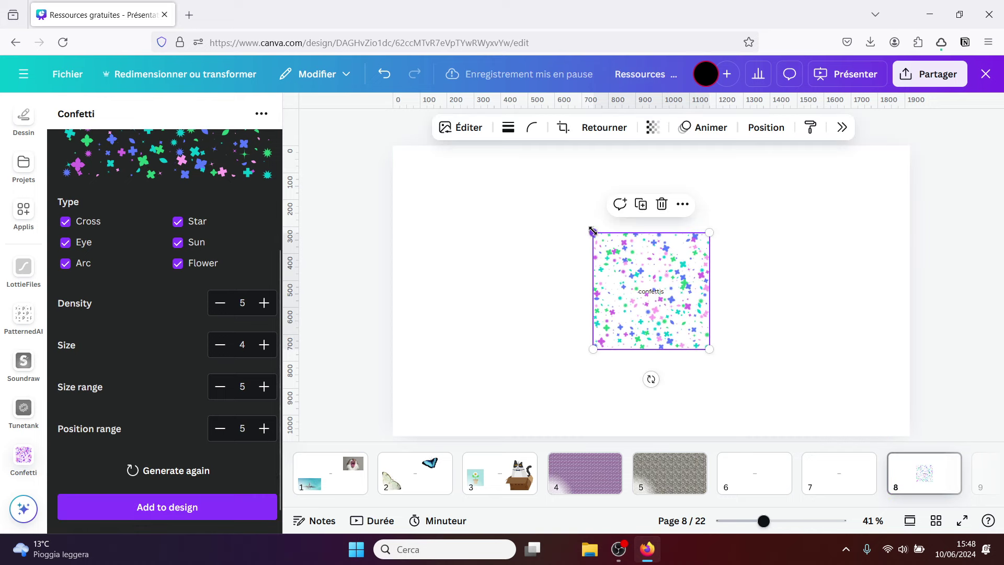
Enlarge the confetti graphic from its corners until it covers the whole of page 8.
drag(592, 230, 626, 290)
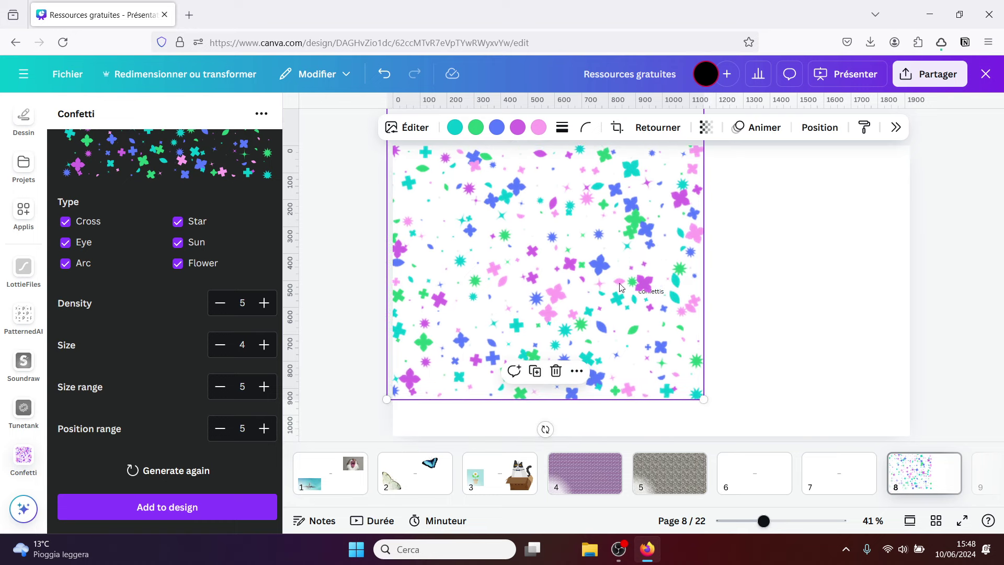
drag(704, 399, 923, 473)
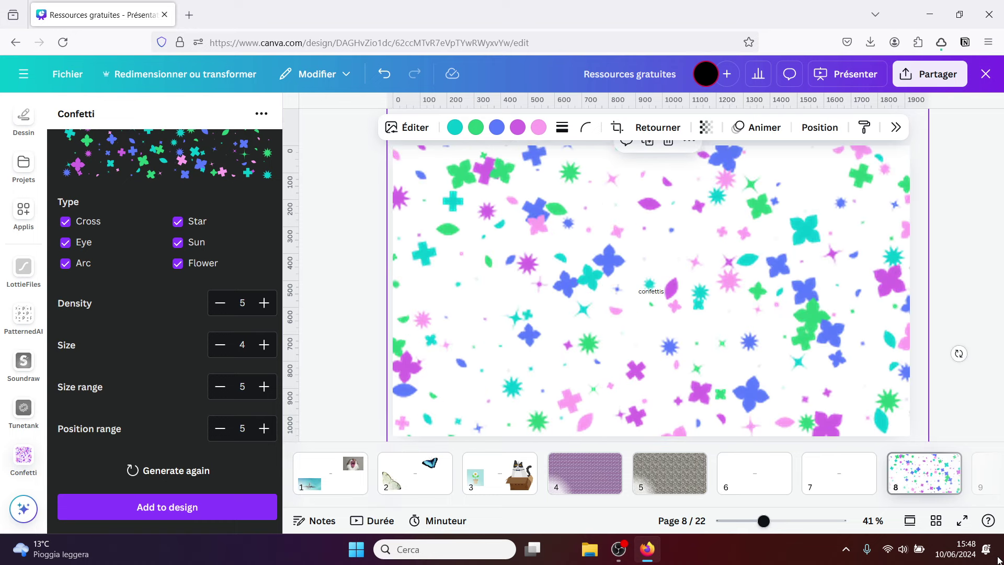
click(966, 254)
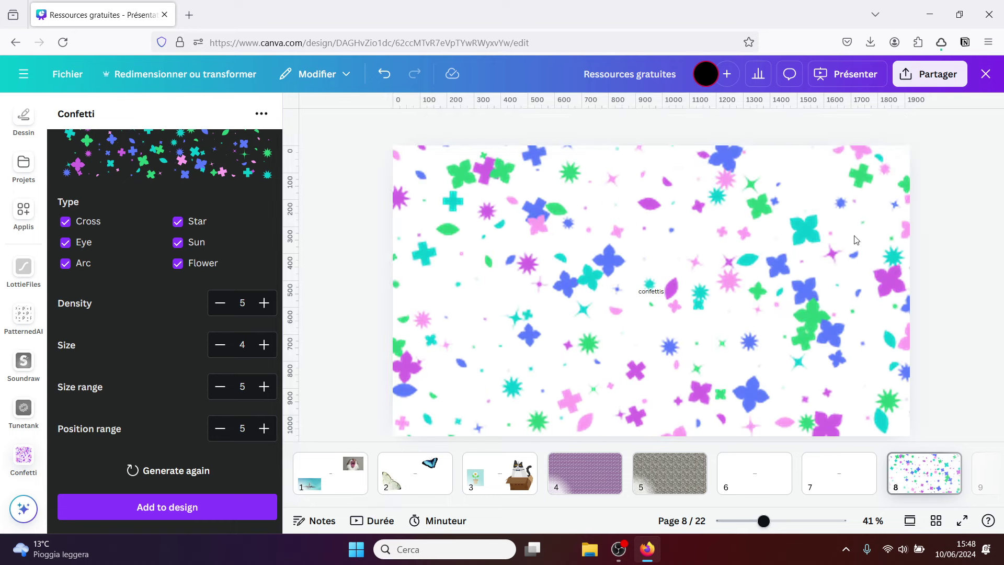
Recolor the turquoise confetti pieces on page 8 with the document's purple.
click(742, 228)
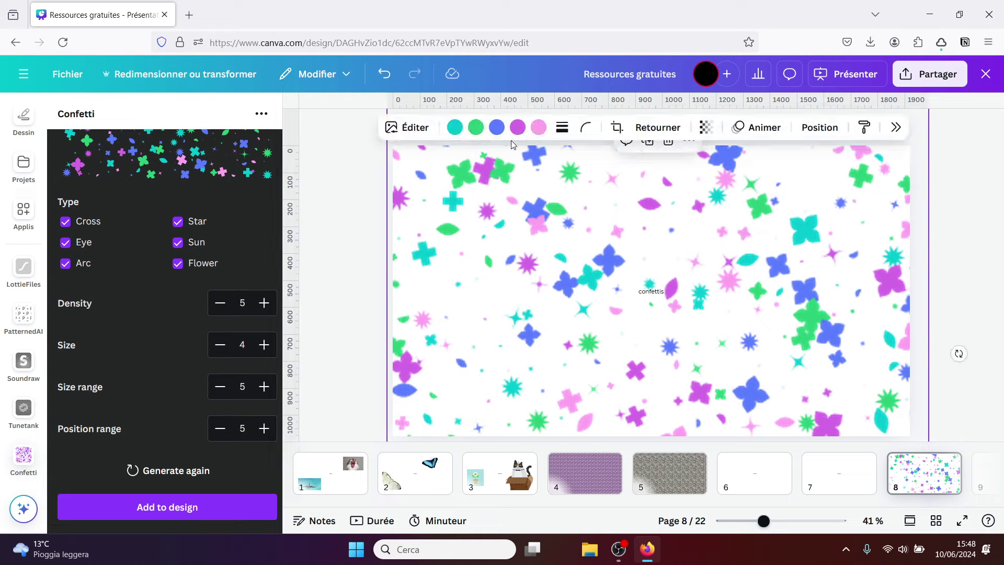
click(449, 132)
click(441, 205)
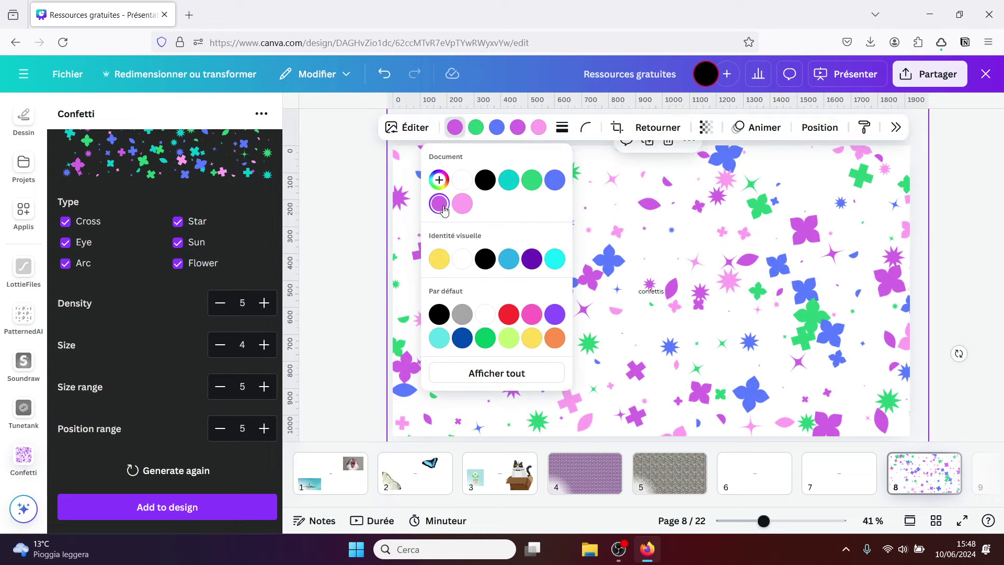
key(Escape)
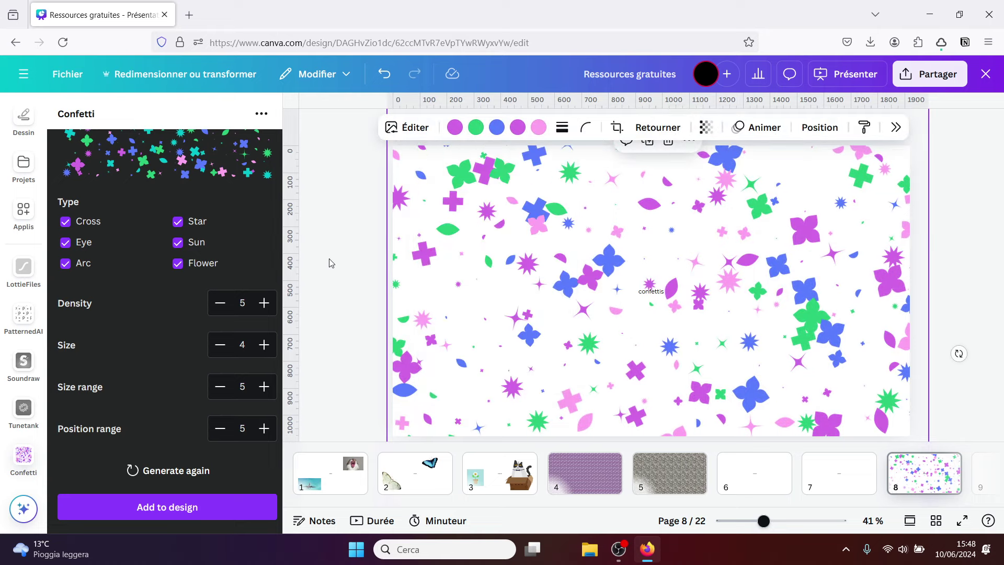
click(328, 304)
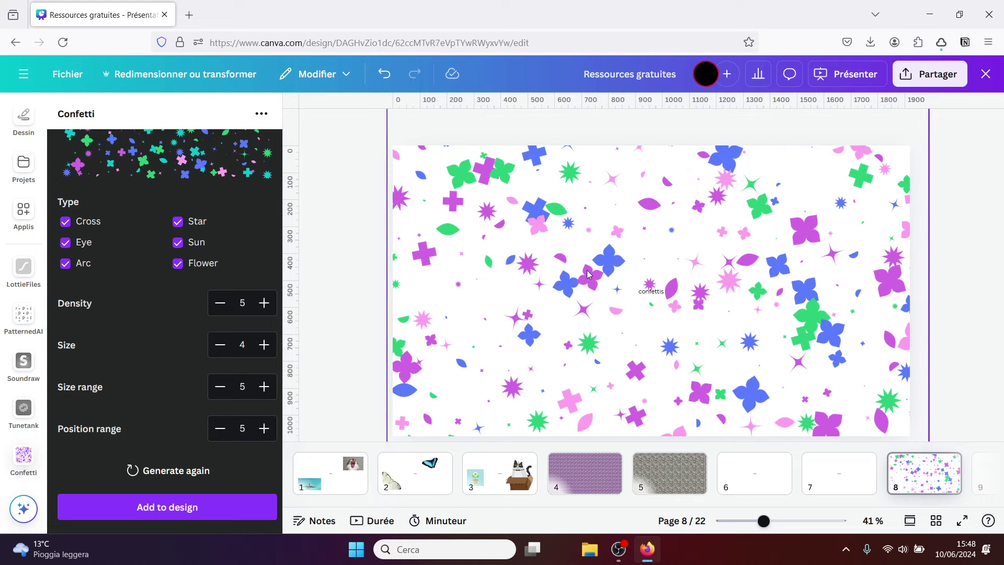
Go to page 9, search the apps for "emoji" and open the Emoji app.
scroll(495, 509, right, 2)
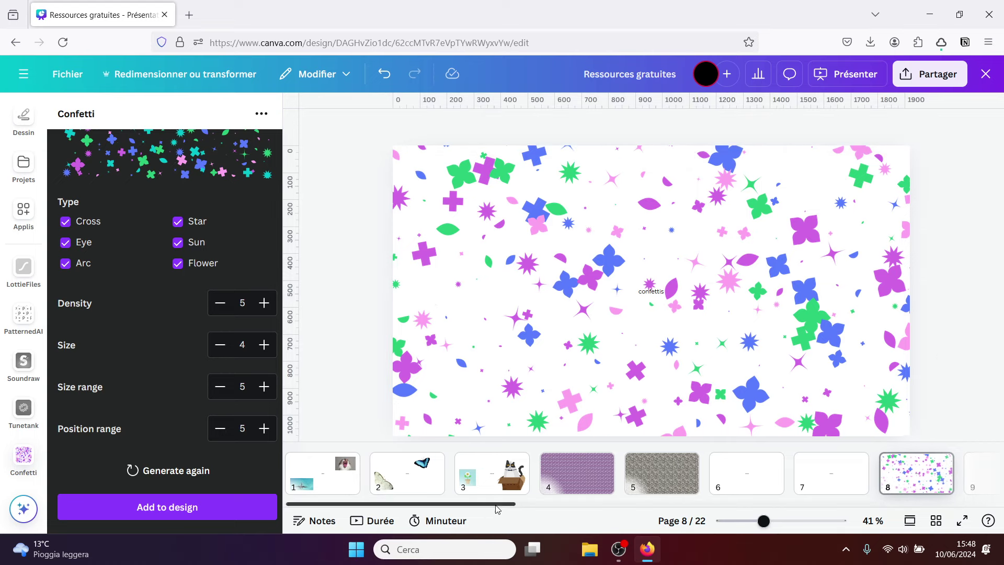
scroll(497, 502, right, 5)
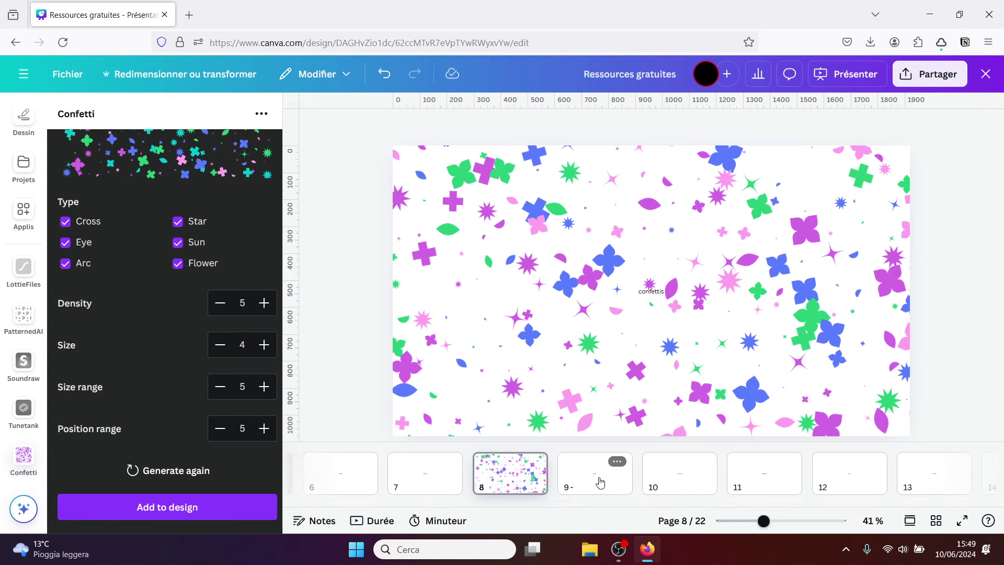
click(601, 482)
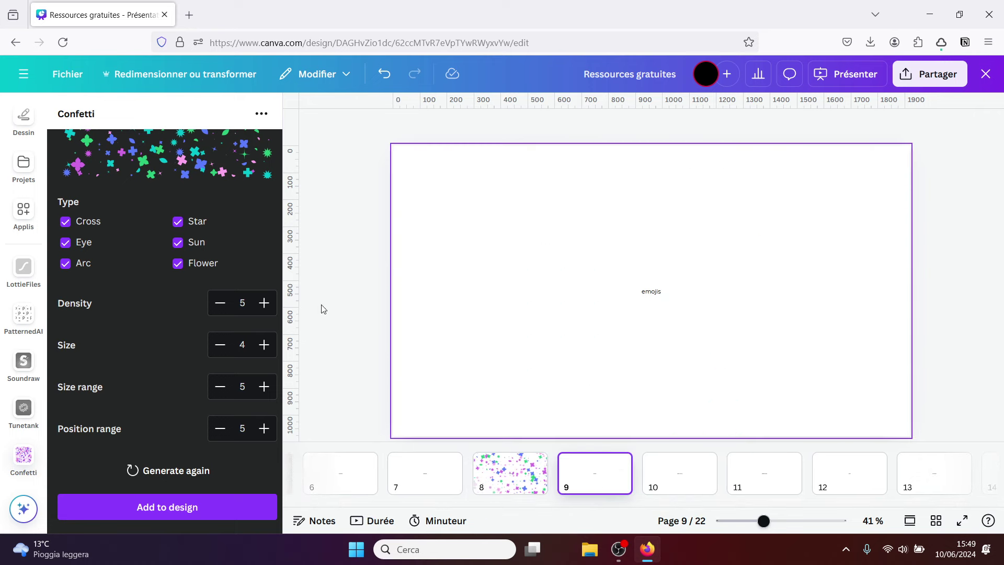
click(23, 210)
click(107, 122)
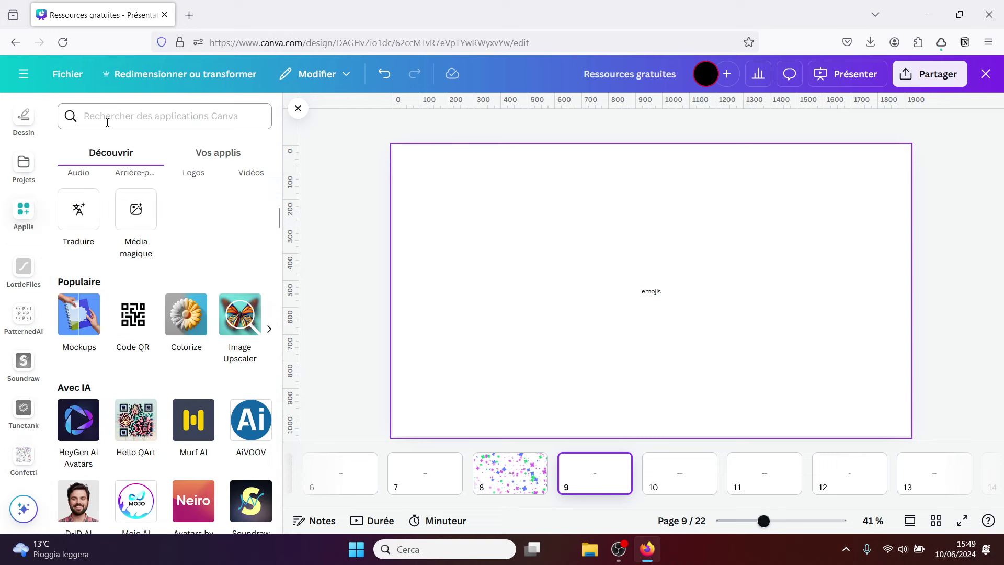
text(emo)
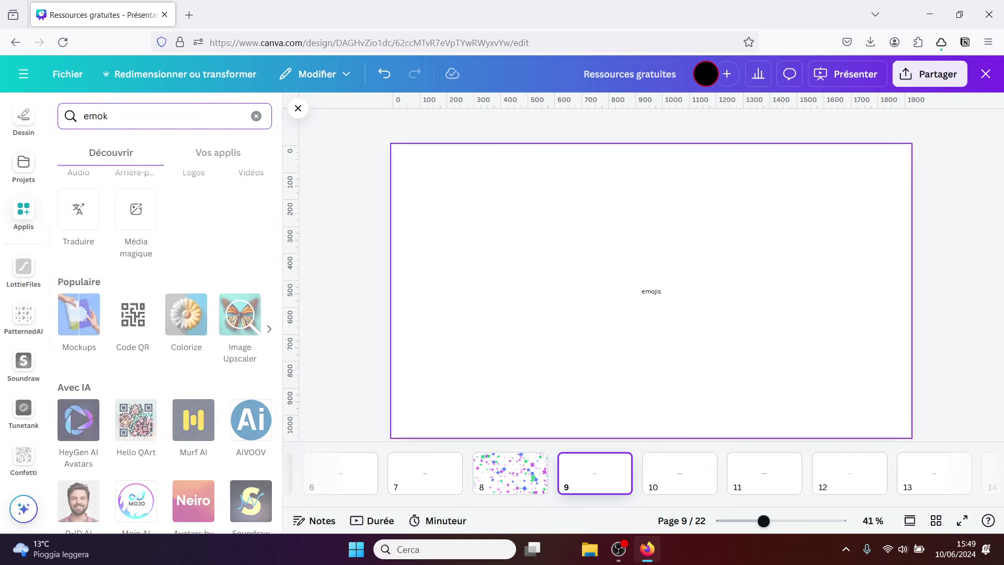
text(ji)
key(Return)
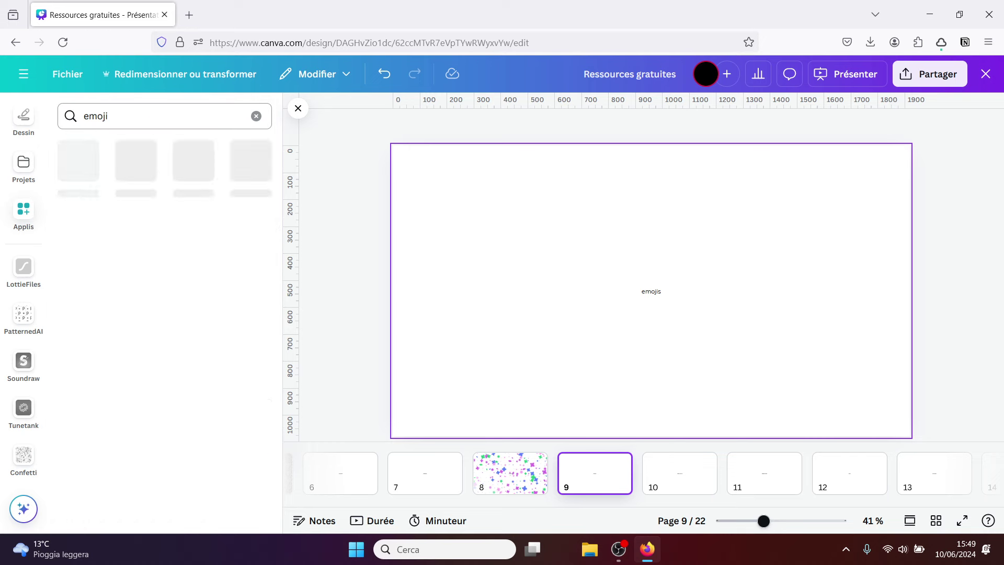
click(81, 173)
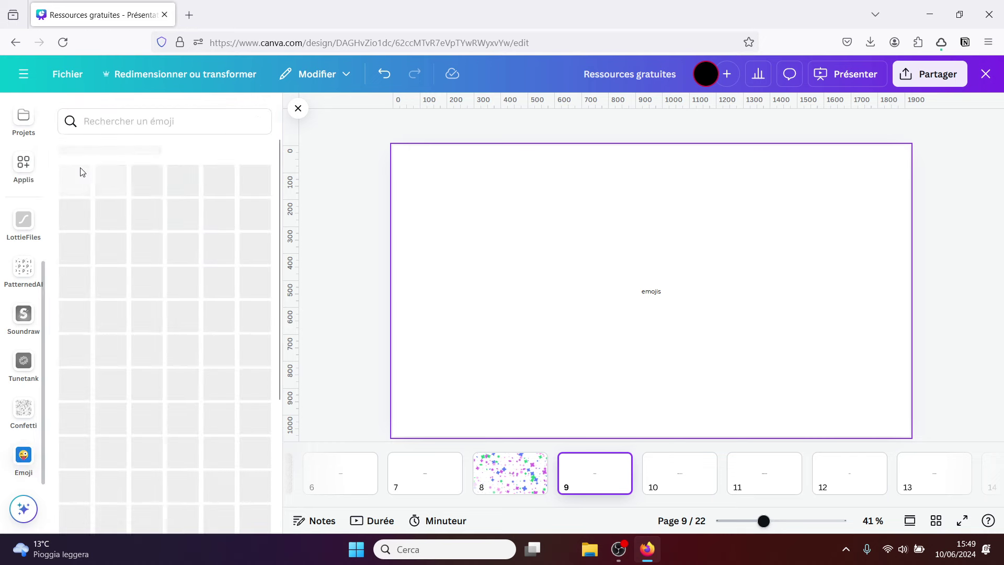
Add the long-nosed lying face emoji to page 9, enlarge it and move it to the left of the "emojis" label.
drag(278, 194, 274, 211)
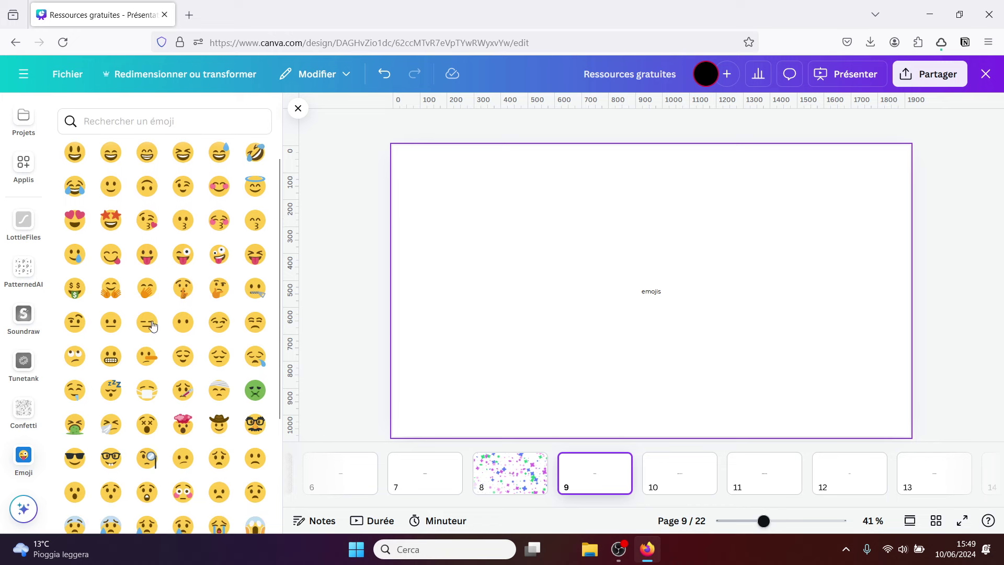
click(145, 359)
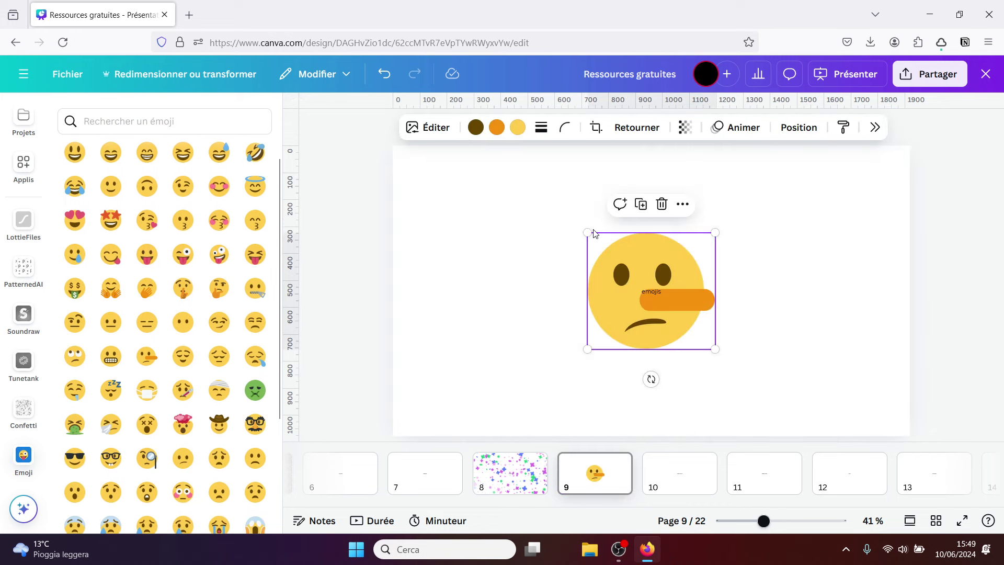
drag(587, 230, 503, 214)
drag(551, 259, 500, 258)
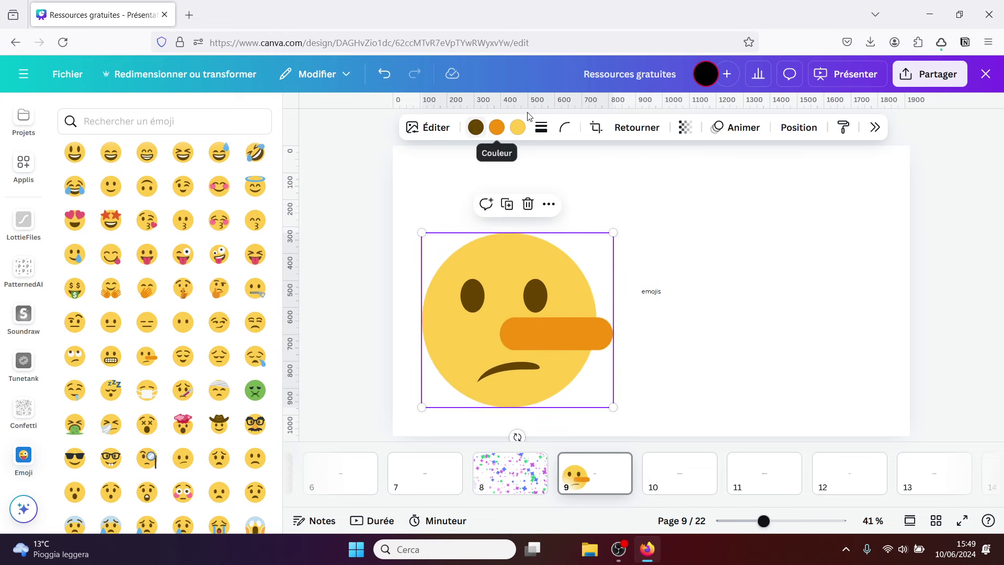
Recolor the emoji's dark brown eyes and mouth black.
click(475, 128)
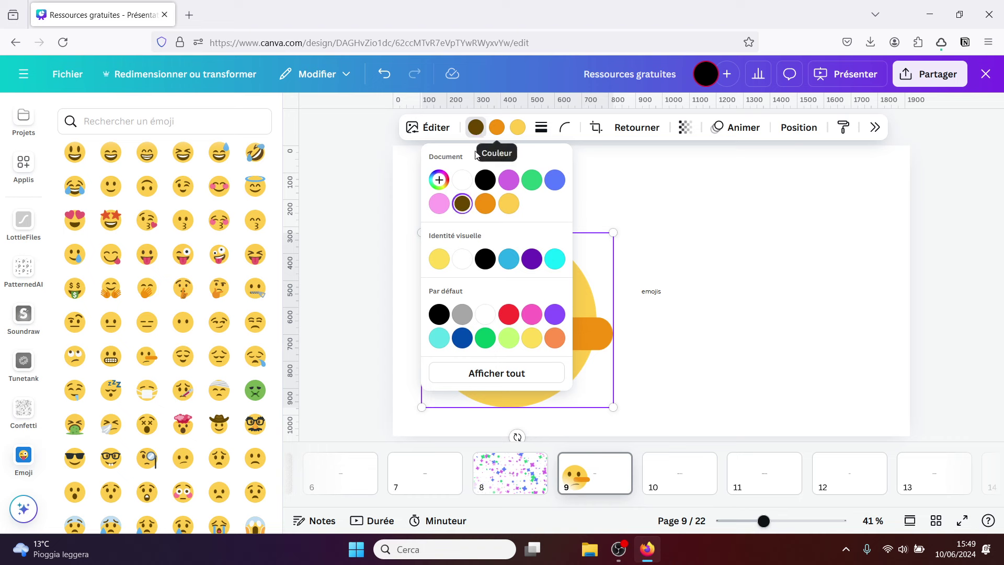
click(484, 181)
click(643, 204)
click(642, 204)
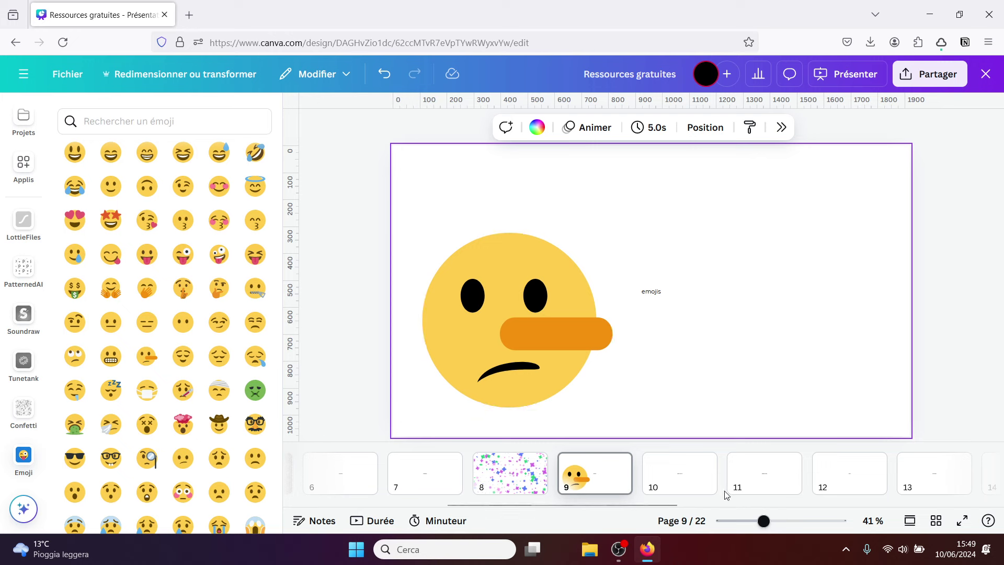
Go to page 10, search the apps for "lorem ipsum" and open the Lorem Ipsum app.
click(684, 486)
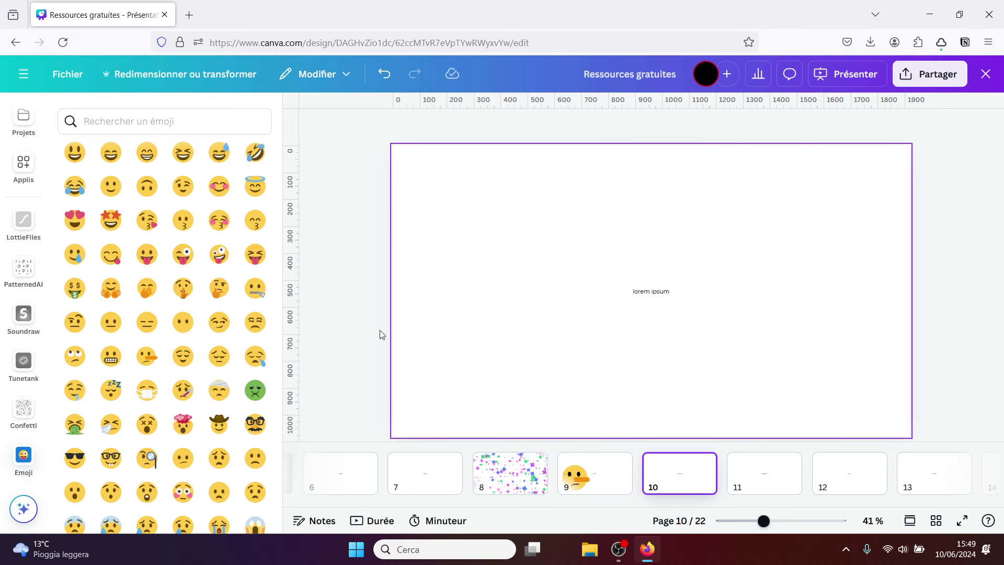
click(25, 171)
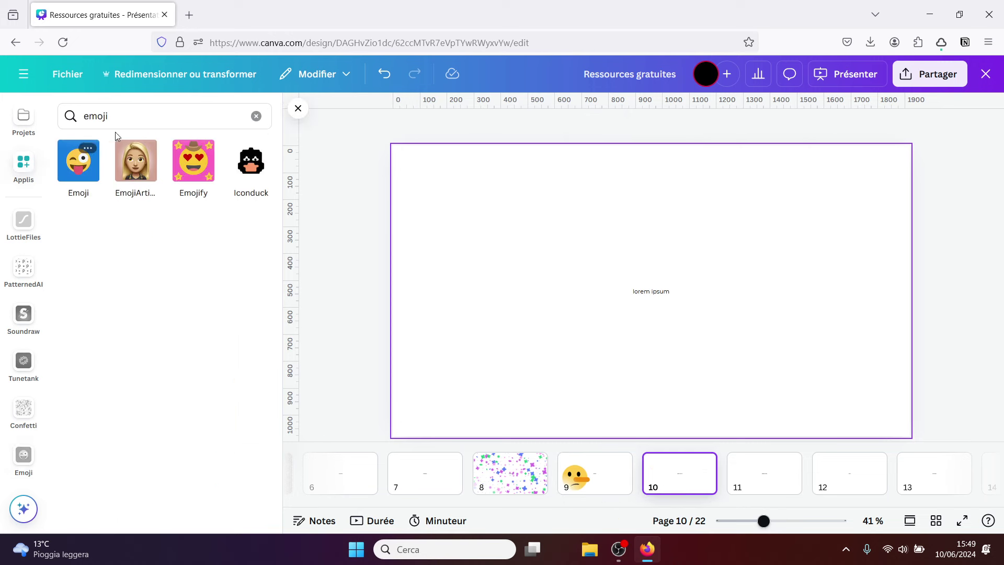
click(72, 117)
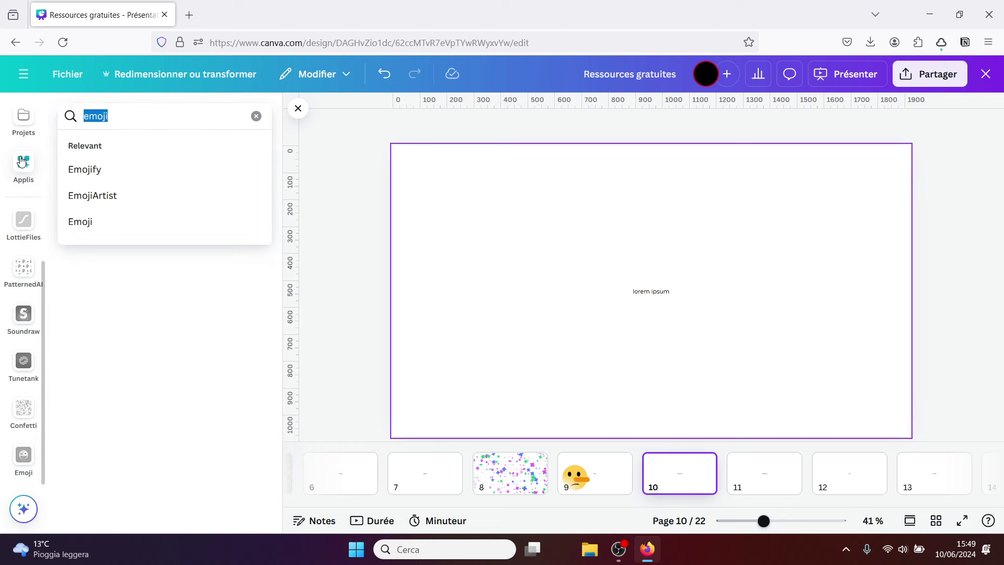
text(lorem ipsum)
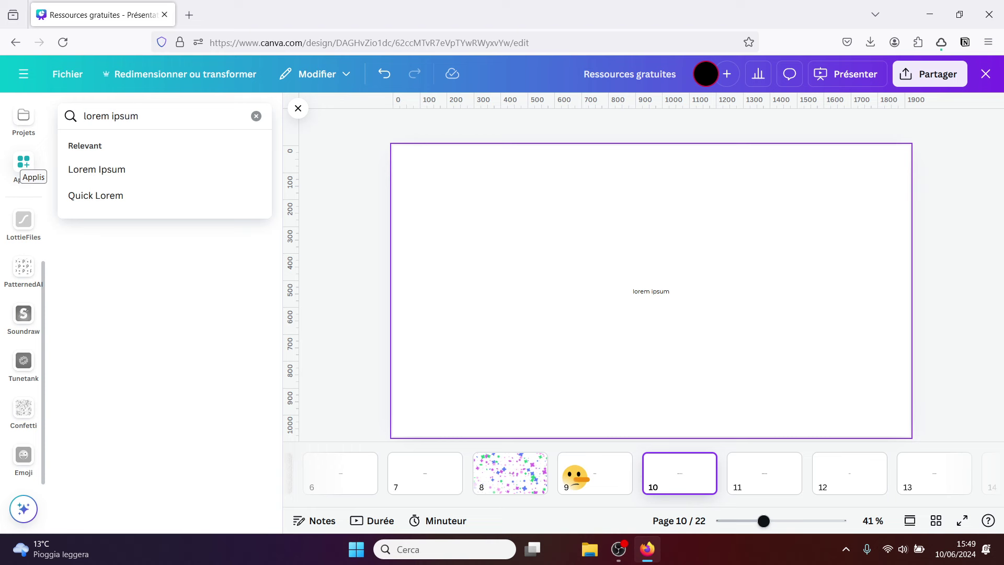
key(Return)
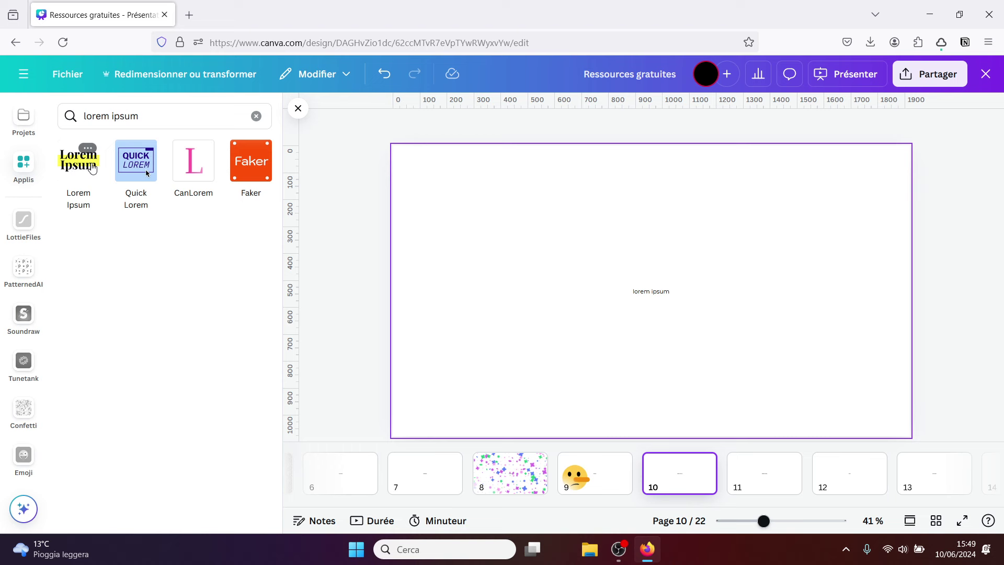
click(85, 168)
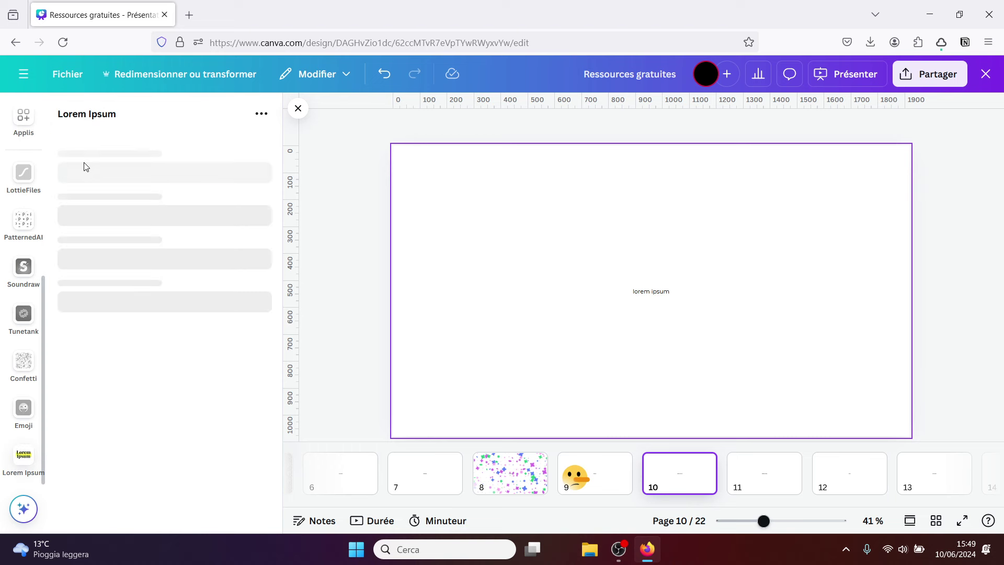
Generate 300 words of lorem ipsum on page 10, and narrow the text block on both sides and place it below the "lorem ipsum" label.
click(85, 194)
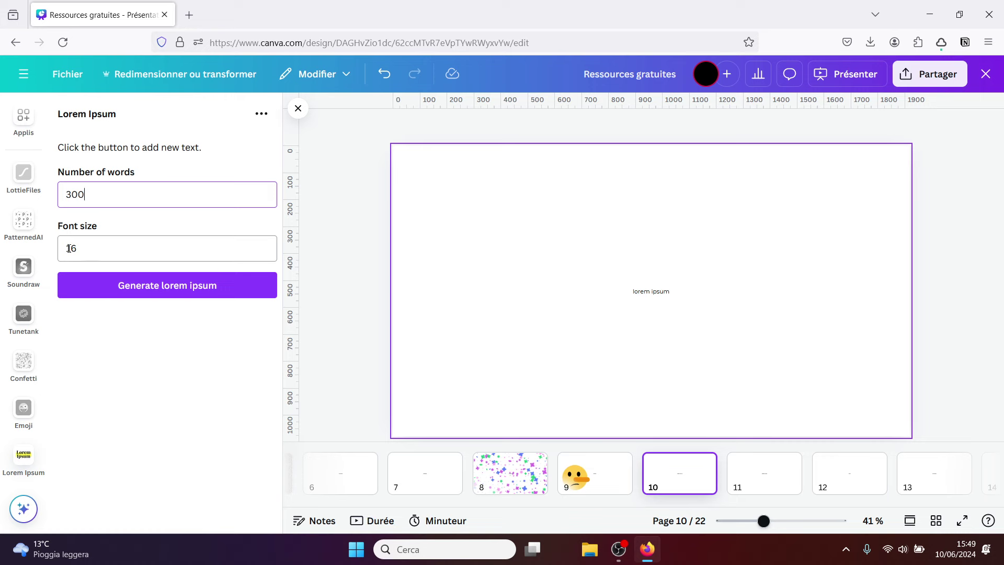
click(137, 288)
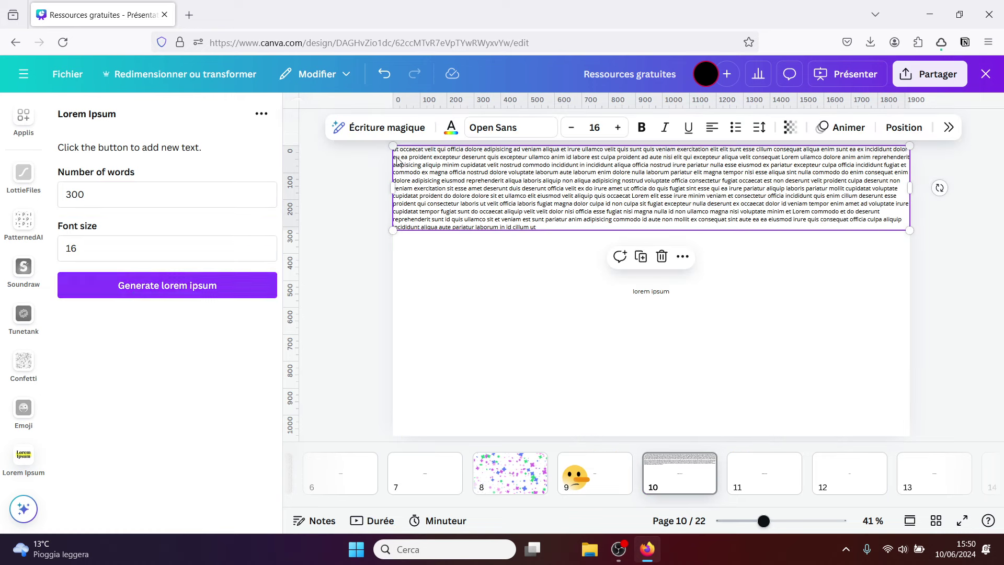
drag(392, 181, 422, 183)
drag(524, 194, 523, 364)
drag(906, 363, 883, 357)
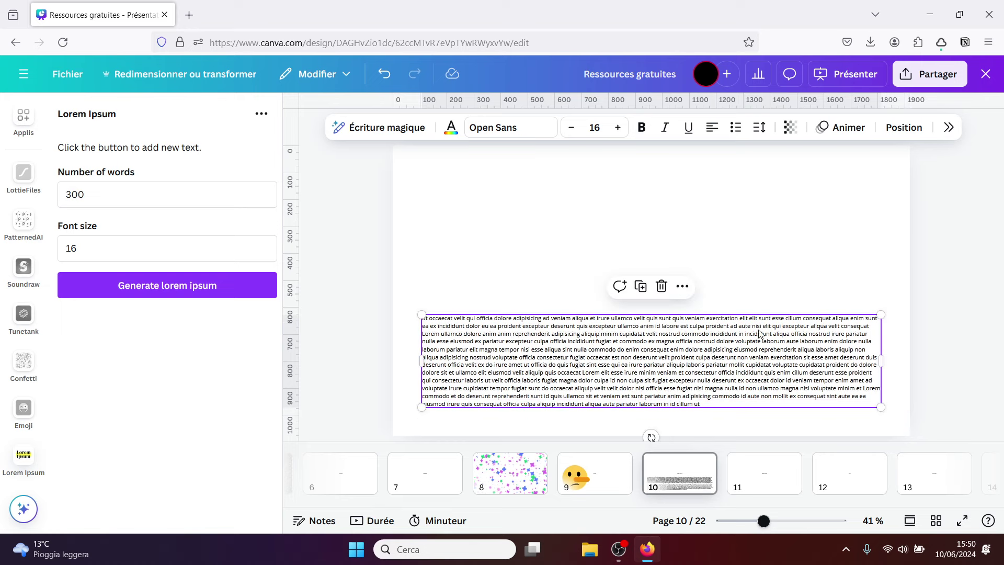
click(878, 268)
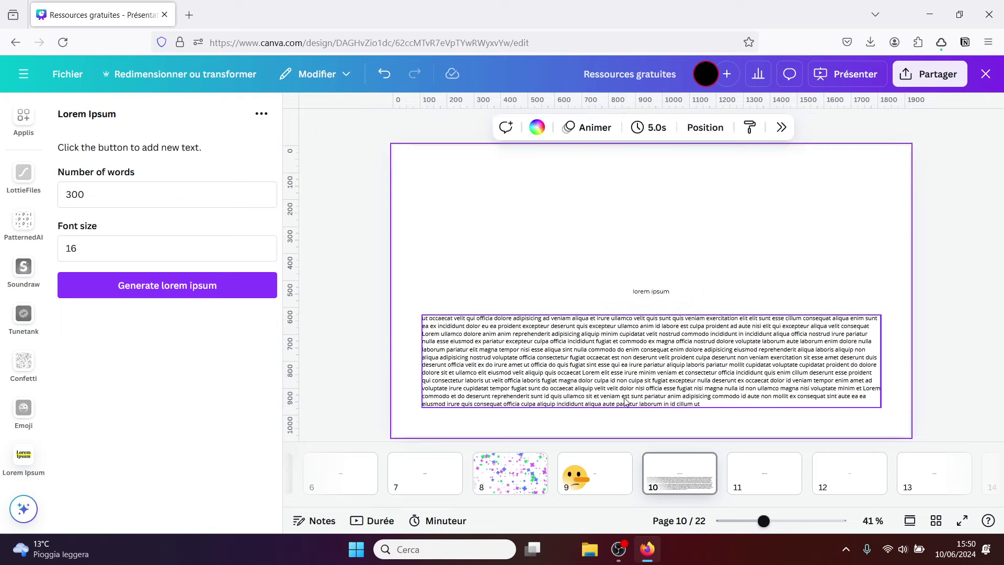
click(696, 359)
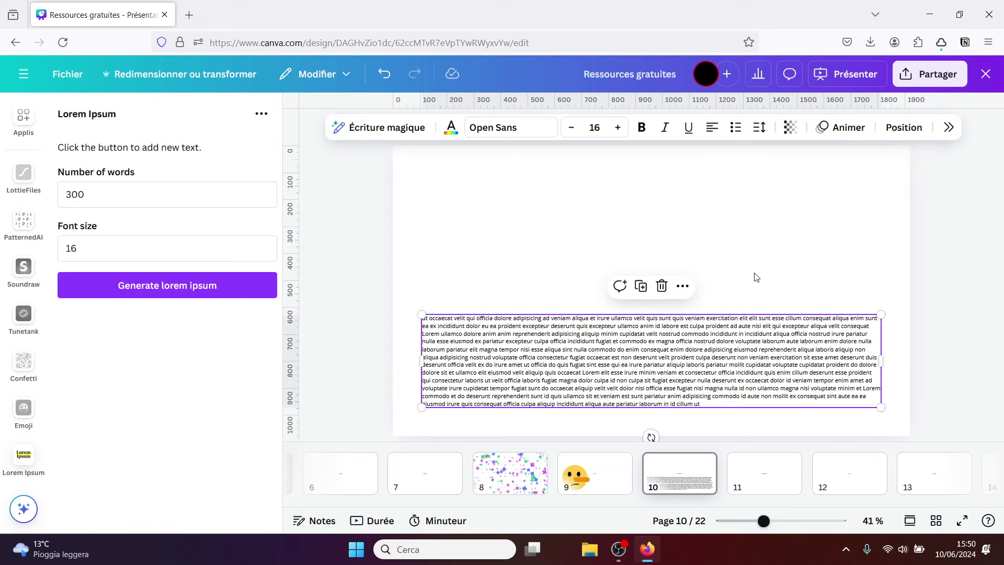
Go to page 11, search the apps for "google maps" and open the Google Maps app.
click(759, 481)
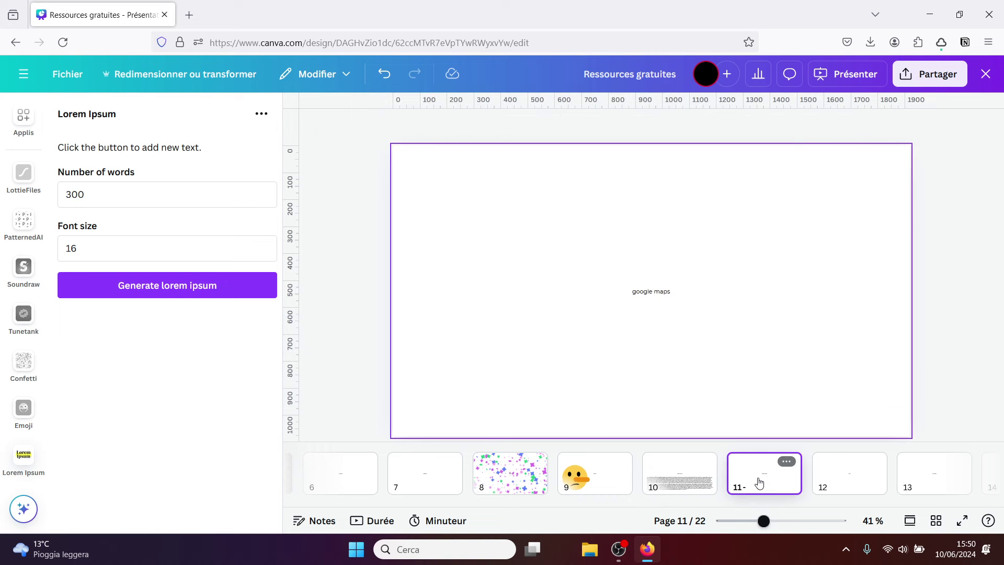
click(24, 119)
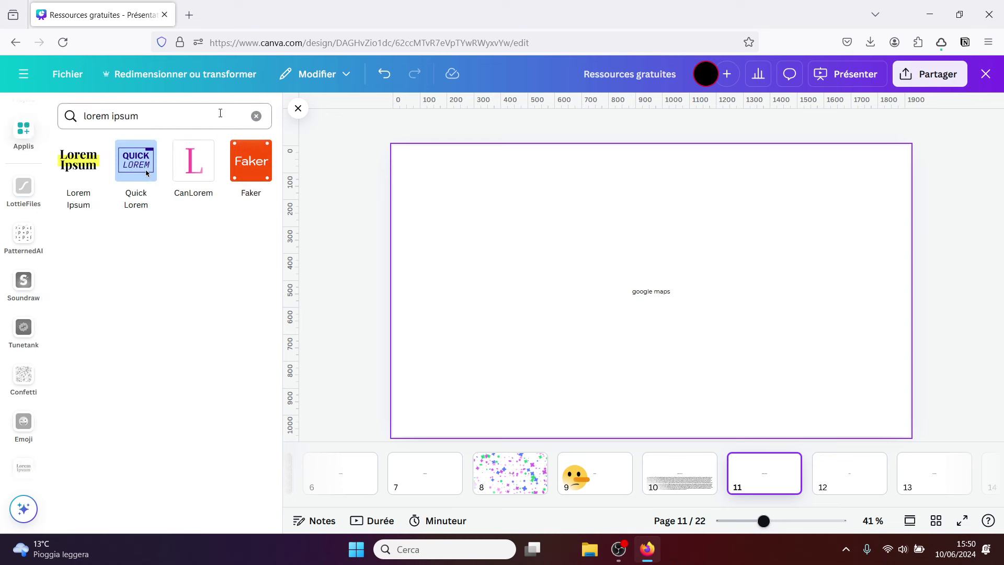
click(258, 116)
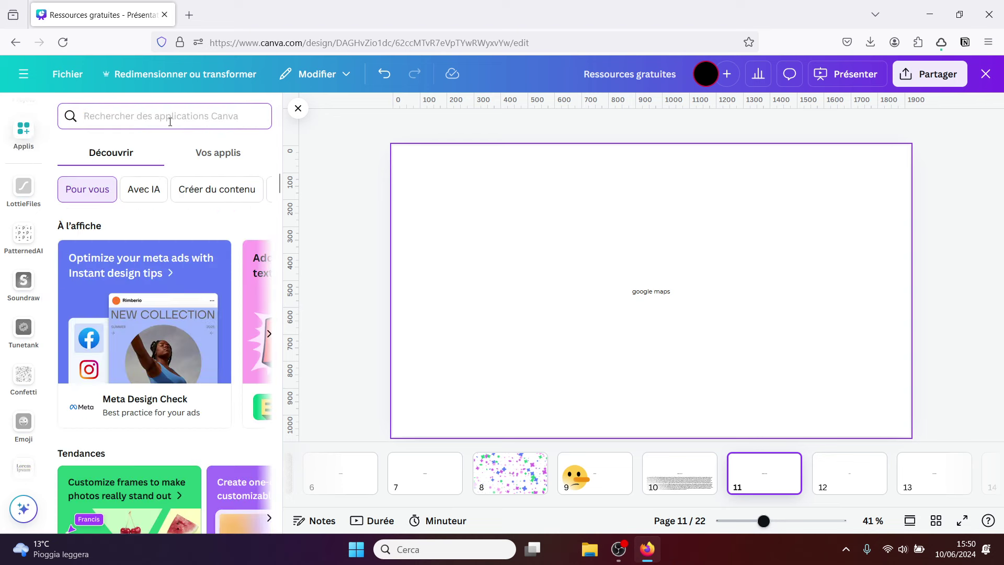
text(goog)
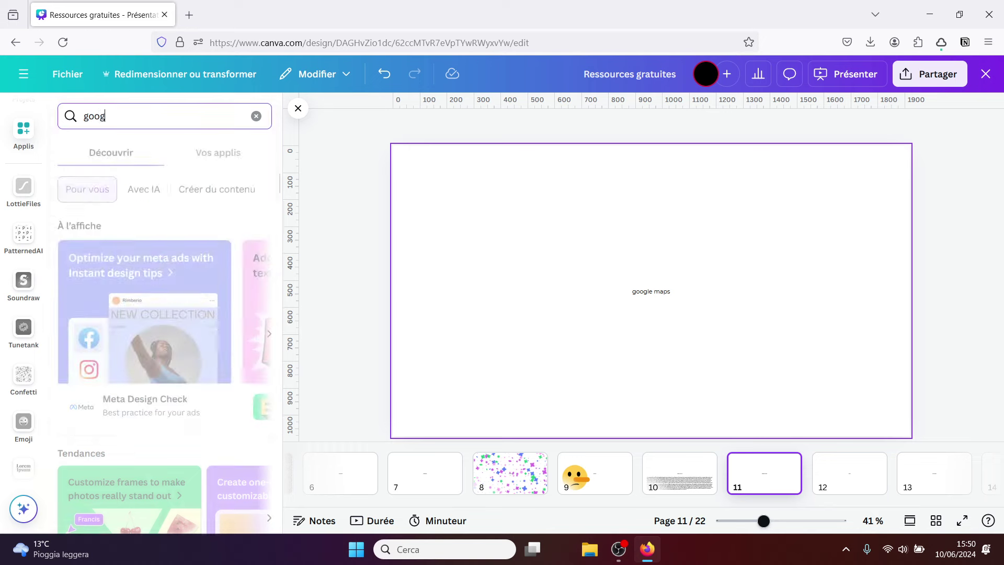
text(le map)
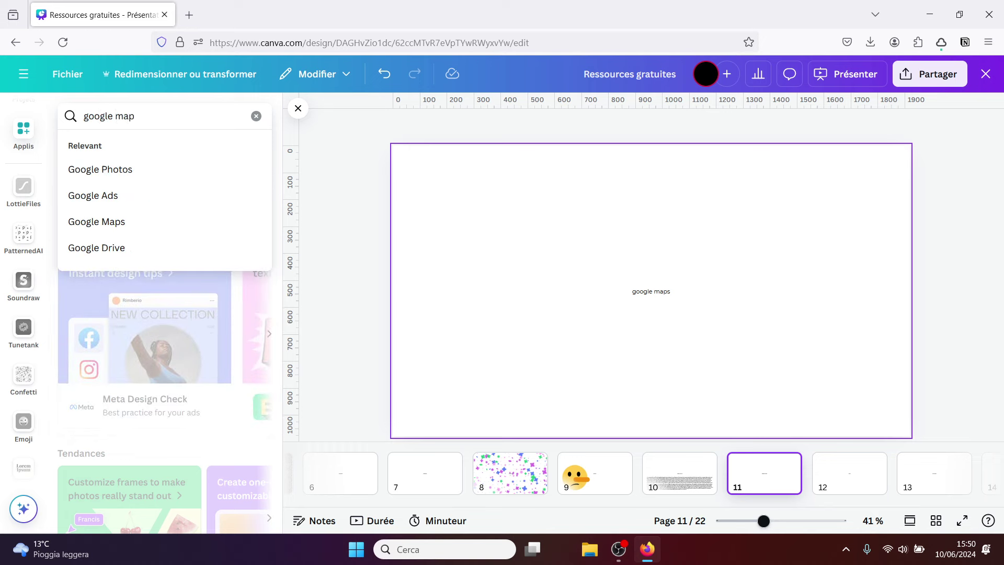
text(s)
key(Return)
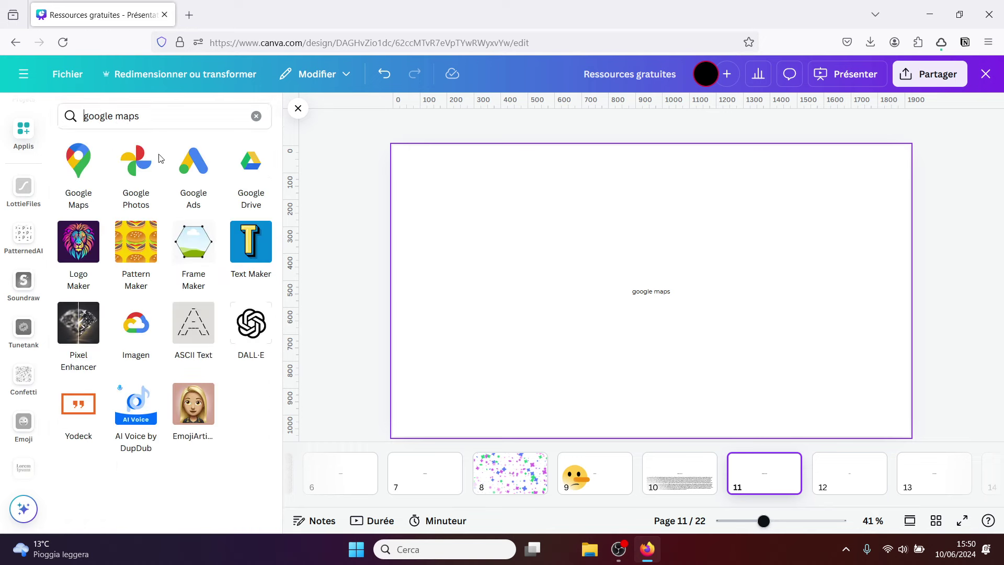
click(77, 166)
Search Google Maps for "madrid", add the Madrid map to page 11, move it to the page's upper left and enlarge it over the label.
click(139, 122)
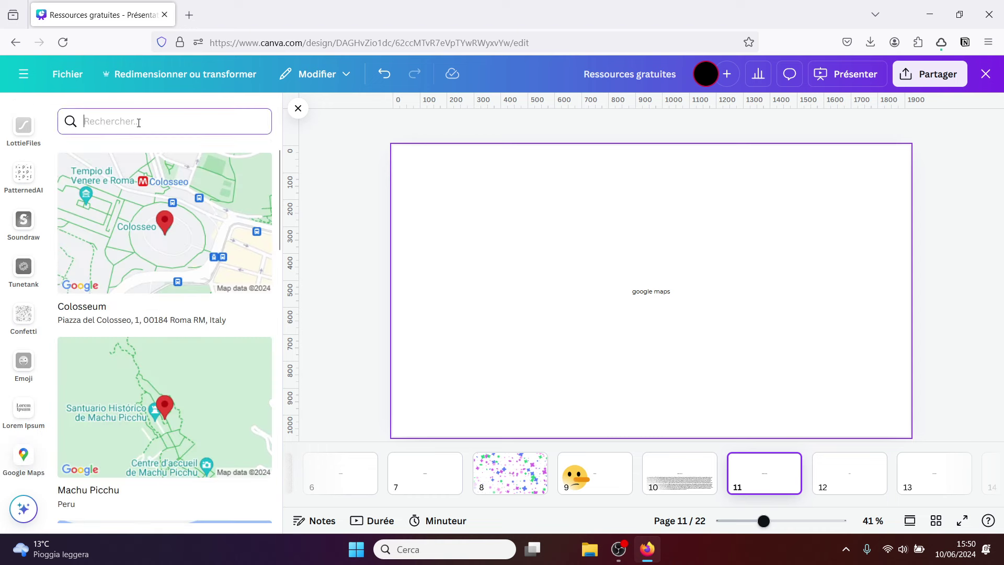
text(madrid)
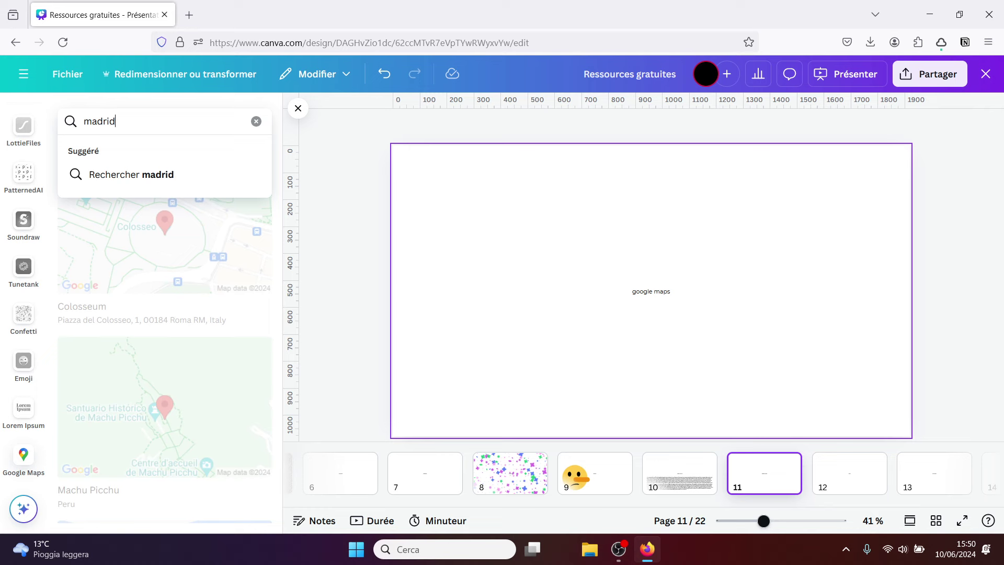
key(Return)
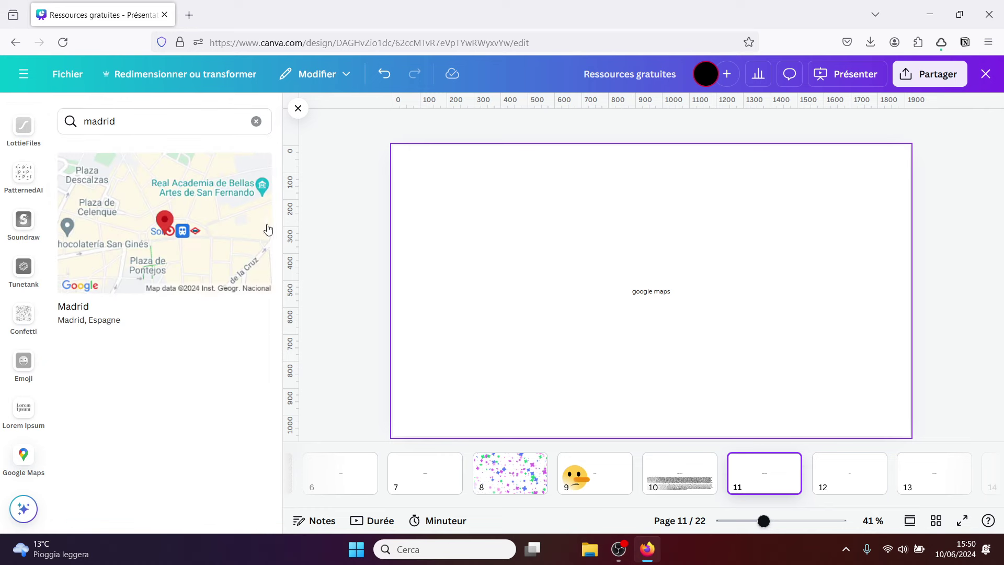
click(184, 227)
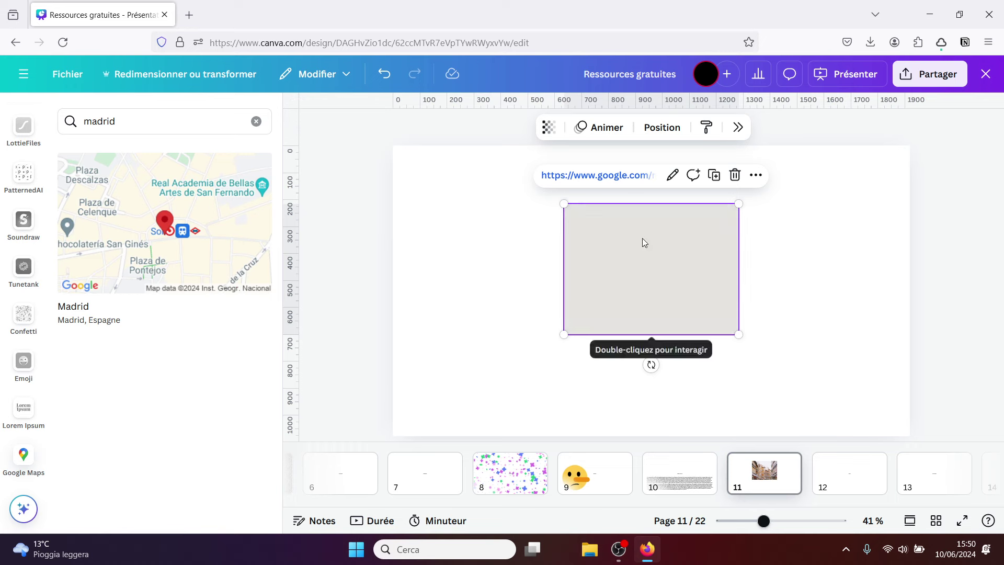
drag(641, 237, 499, 209)
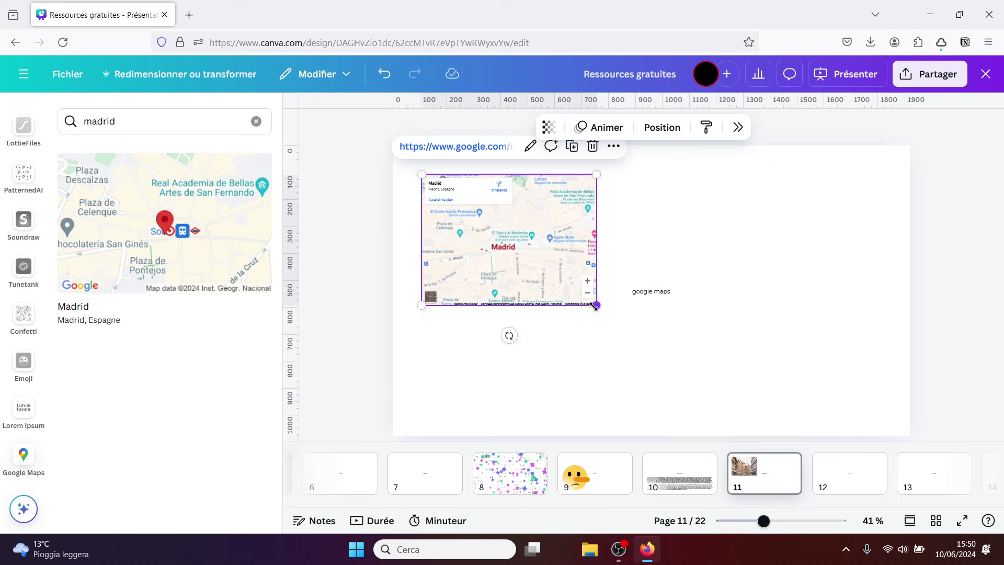
drag(597, 305, 749, 383)
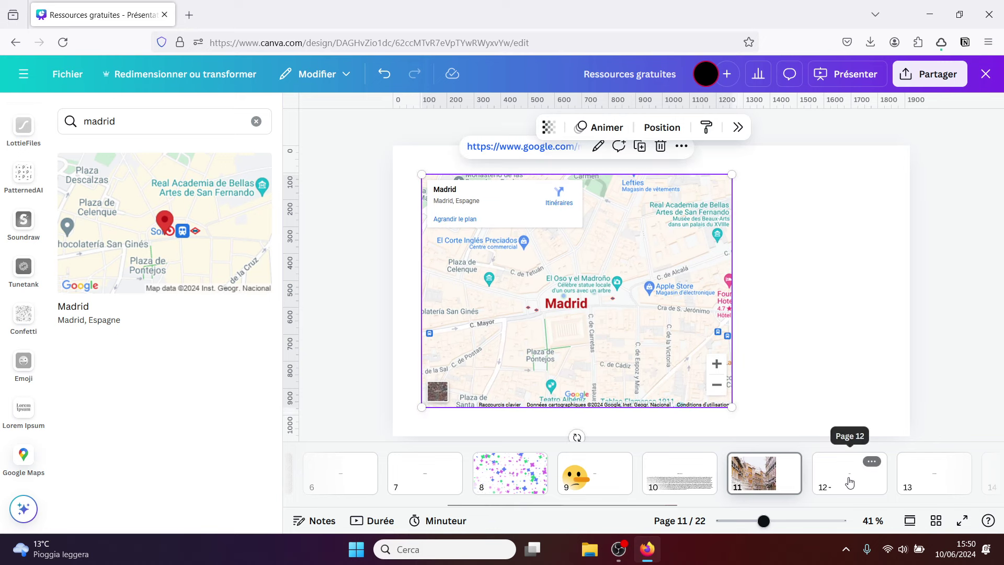
Go to page 12, search the apps for "giphy" and open the GIPHY app.
click(850, 481)
click(150, 121)
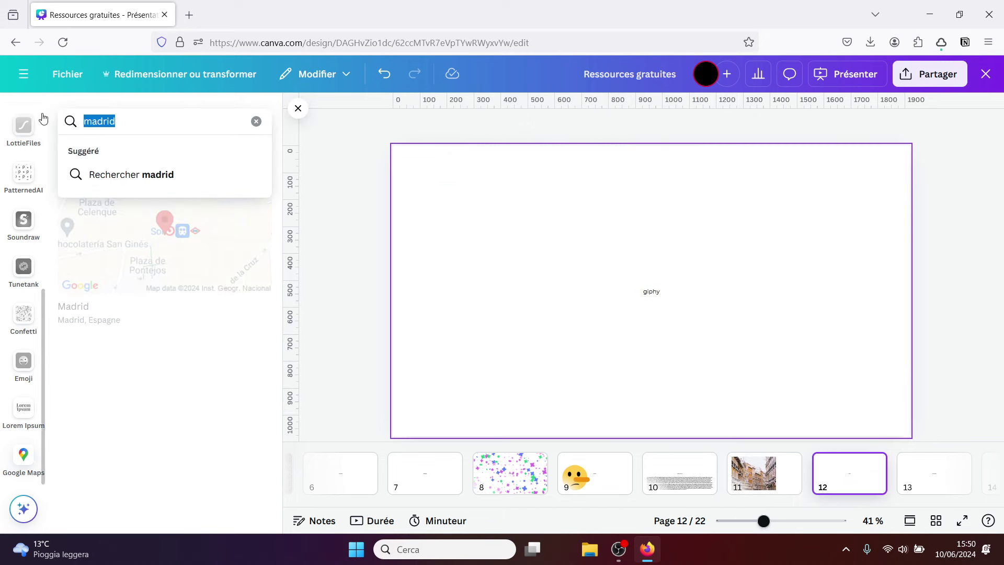
text(giphy)
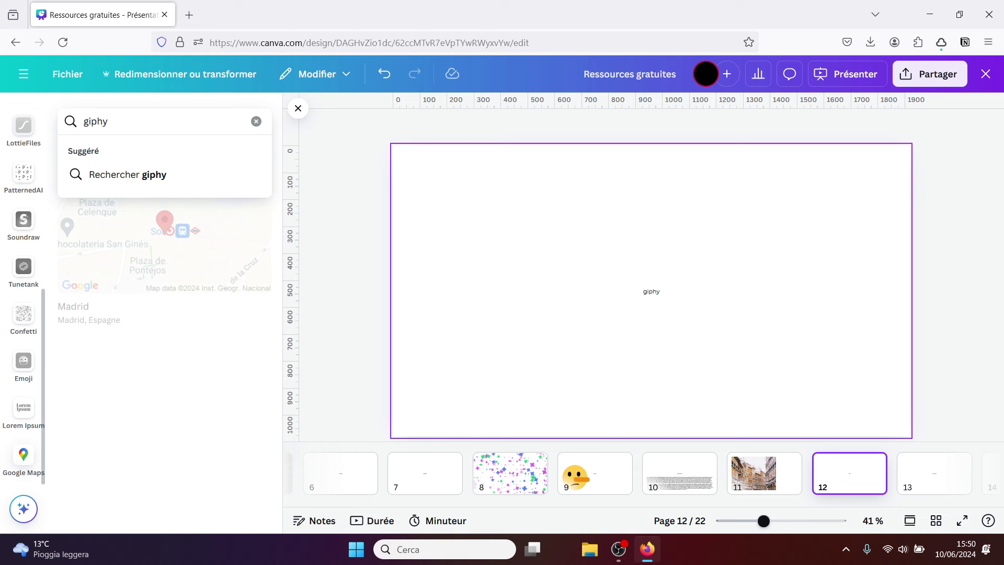
key(Return)
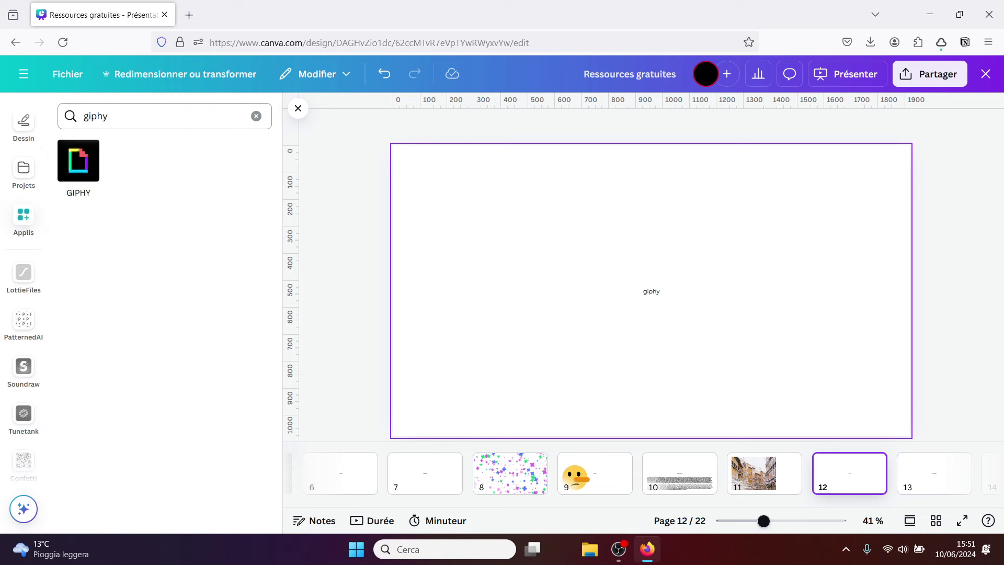
click(73, 171)
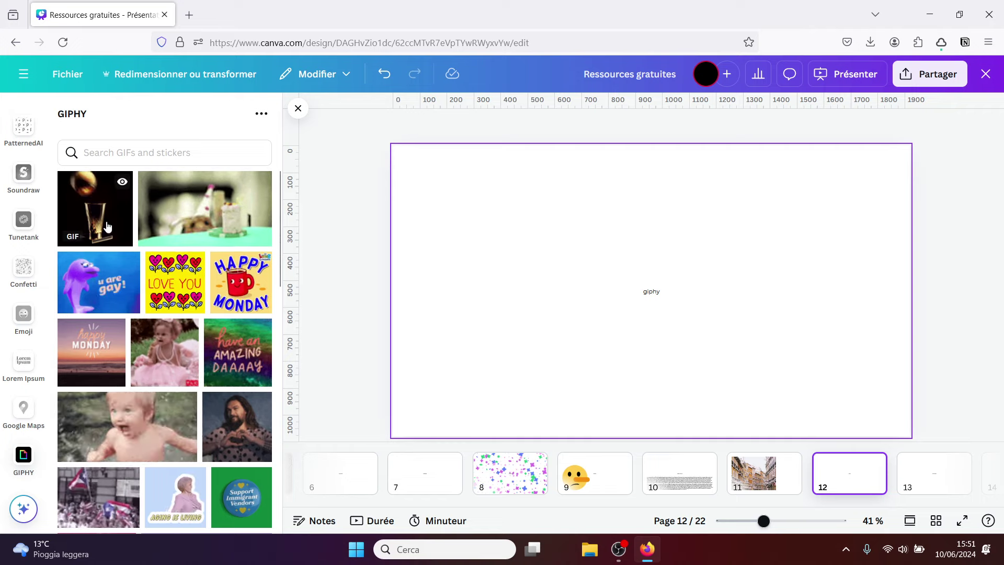
Place the basketball trophy GIF at page 12's upper left, and add and enlarge the puppy-at-the-pool GIF from a "water" search.
drag(654, 247, 483, 188)
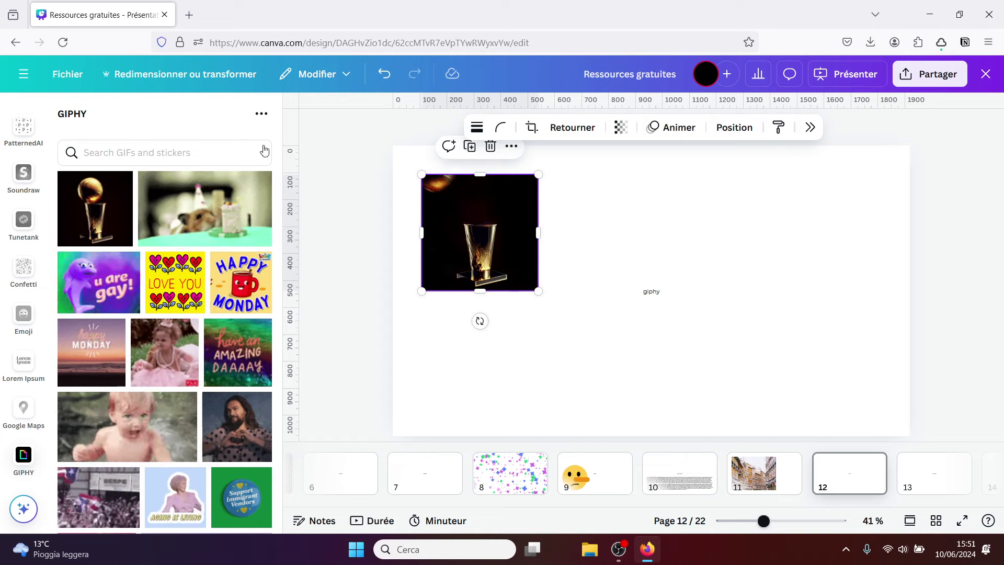
click(154, 152)
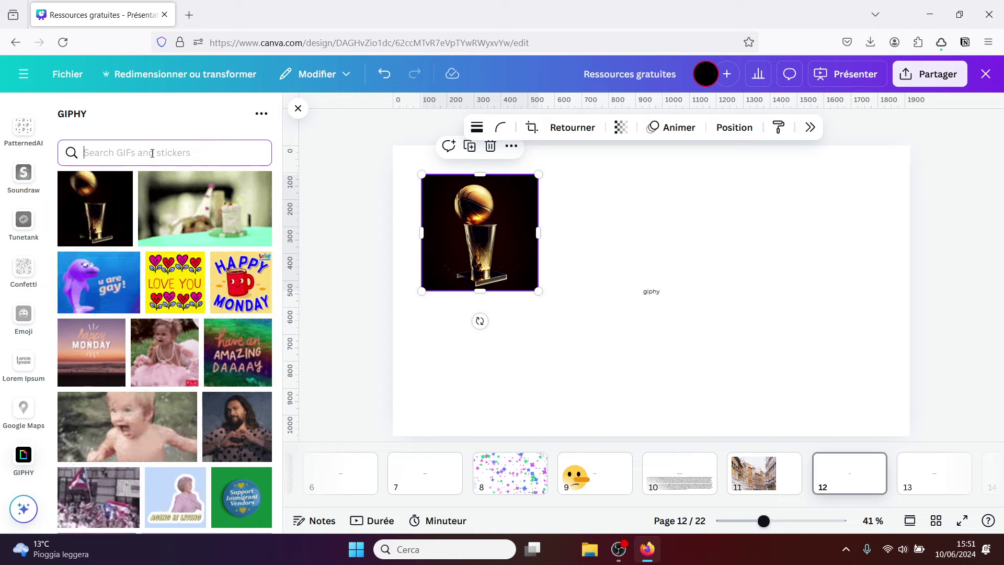
text(water)
key(Return)
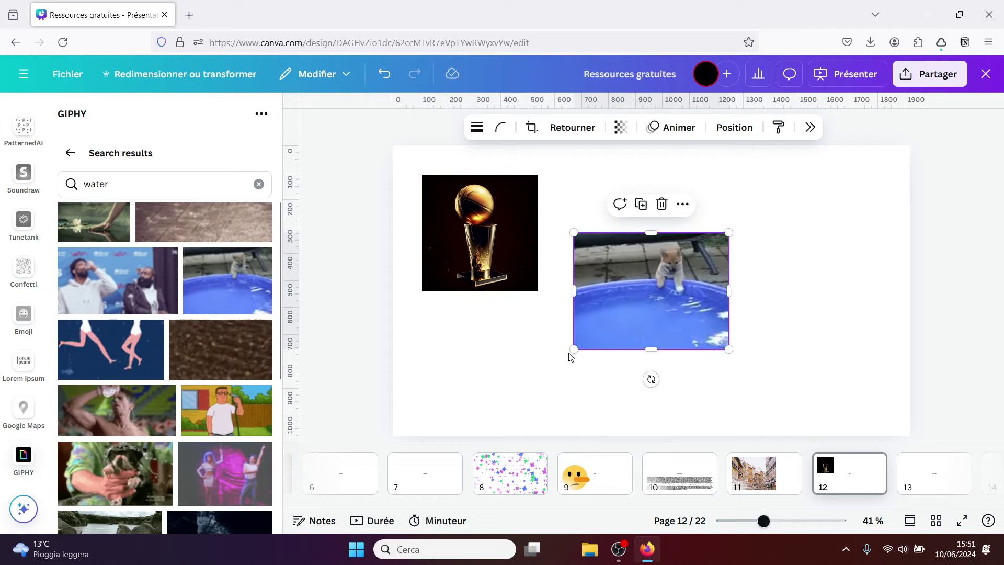
drag(573, 348, 434, 428)
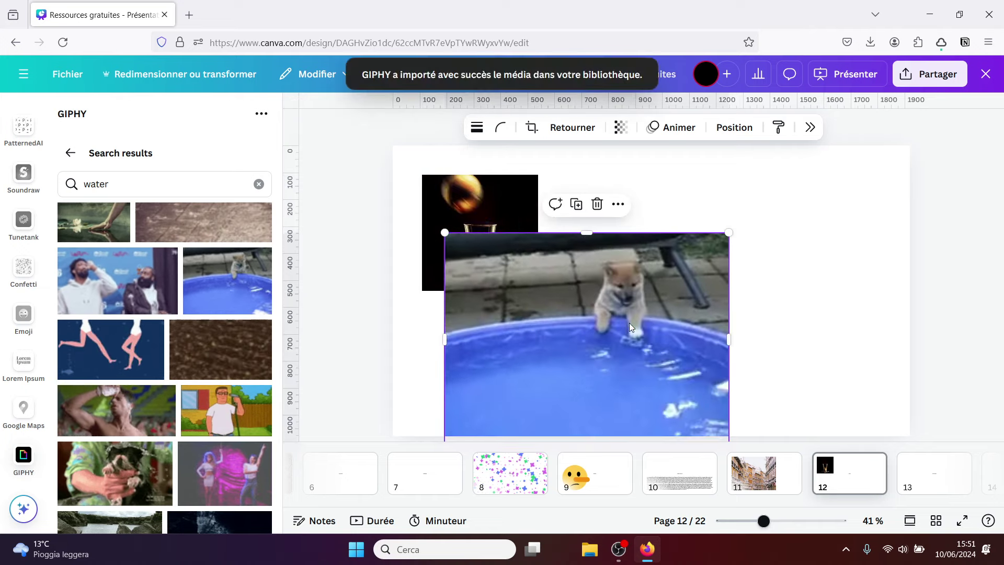
Go to page 13, search the apps for "iconscout" and open the IconScout app.
click(923, 487)
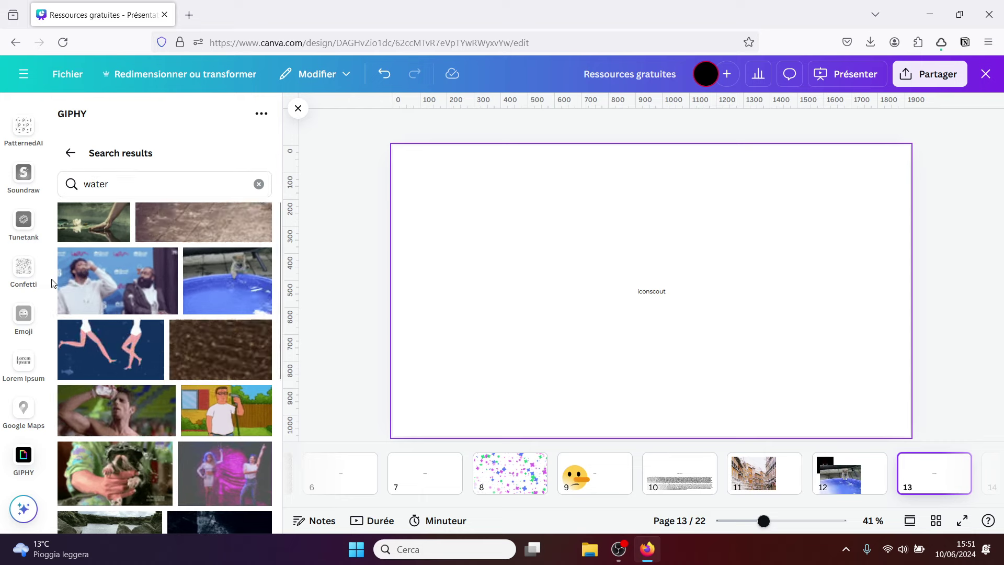
scroll(31, 314, up, 3)
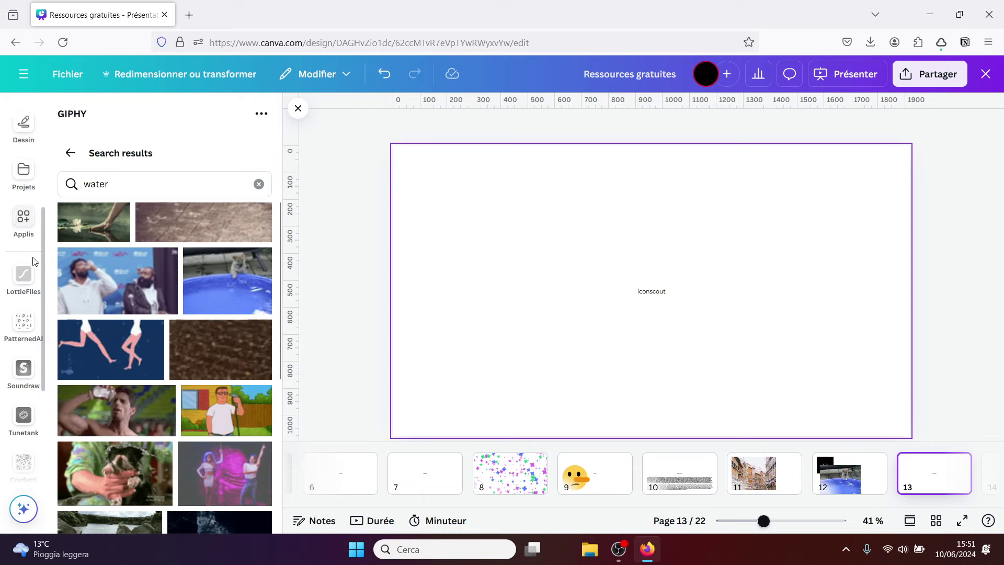
click(19, 224)
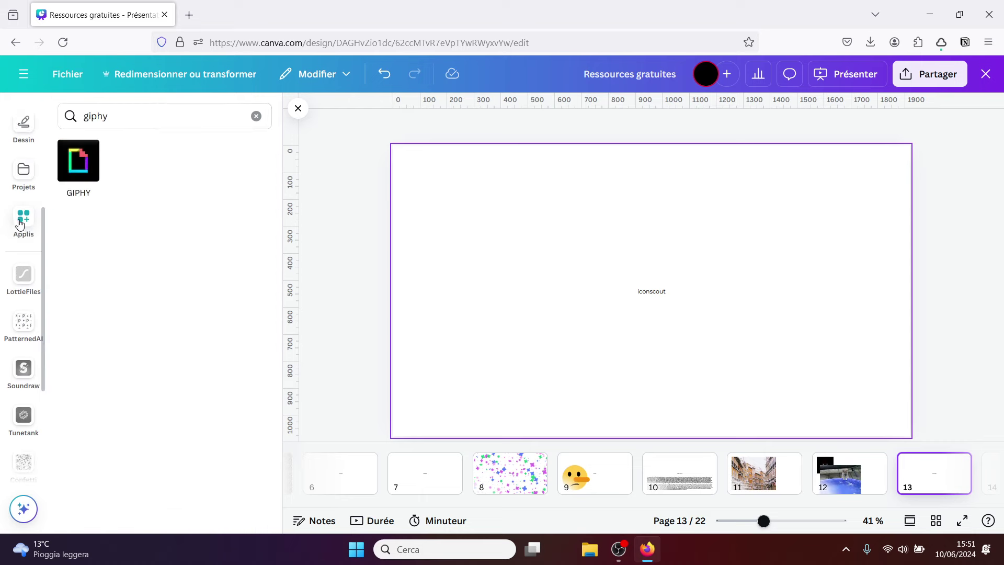
click(123, 113)
text(icon)
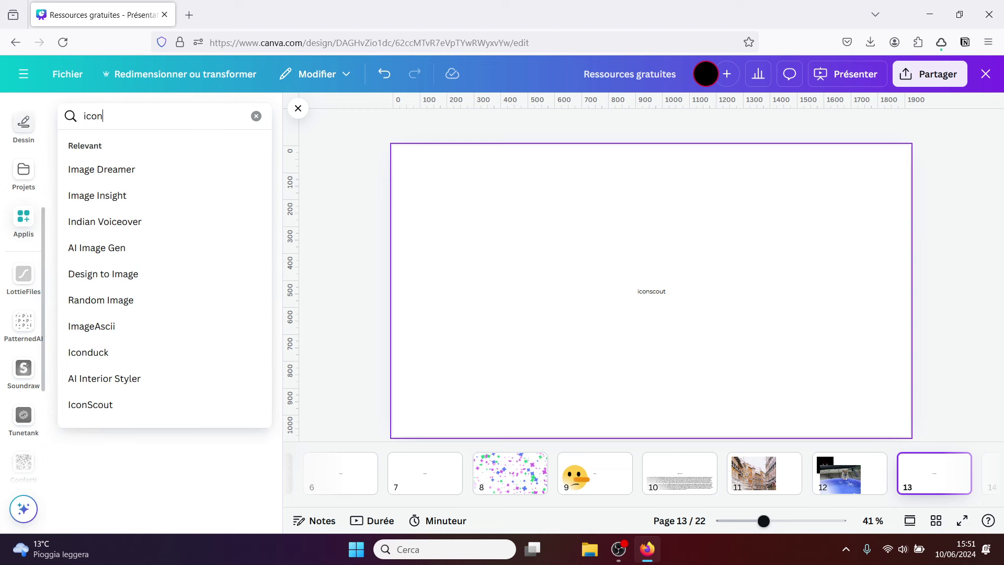
text(scout)
key(Return)
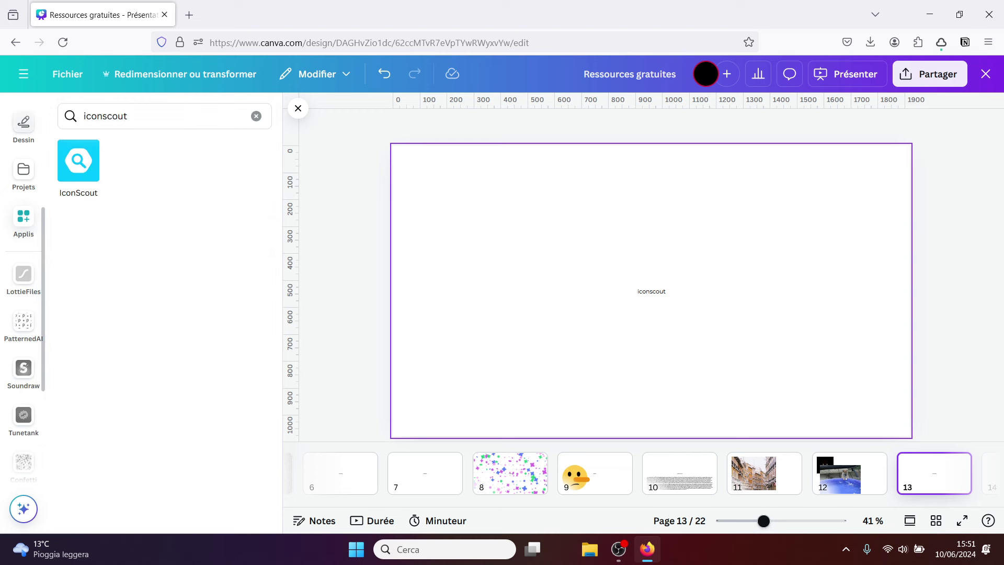
click(87, 171)
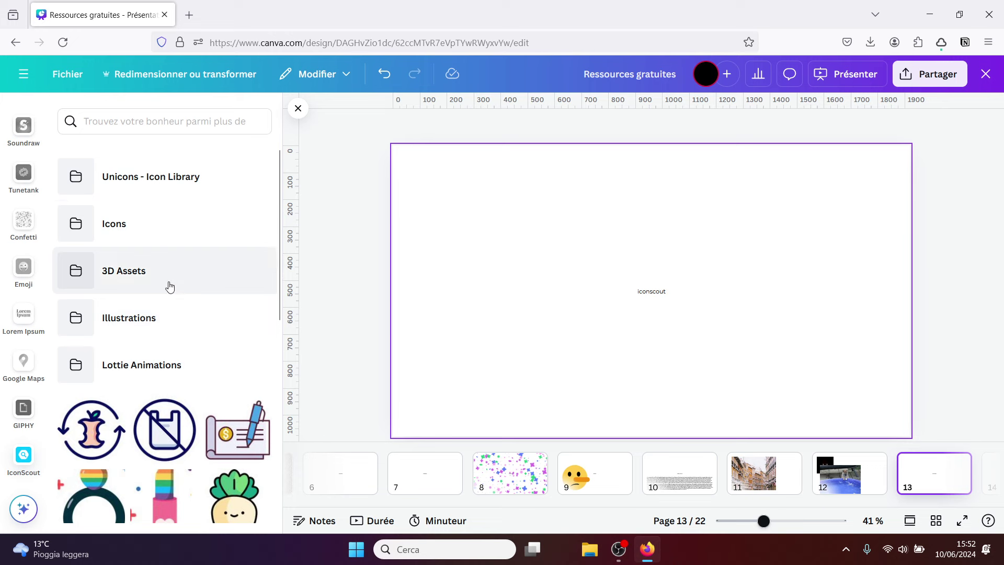
Look through IconScout's Icons category and open the Social Media 3D Assets collection under 3D Assets.
click(113, 229)
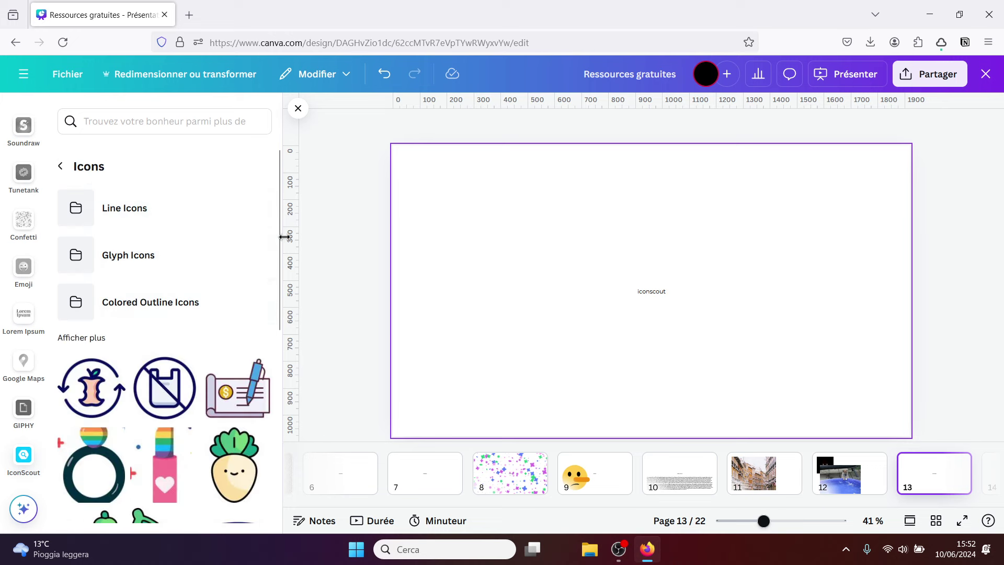
drag(276, 235, 272, 328)
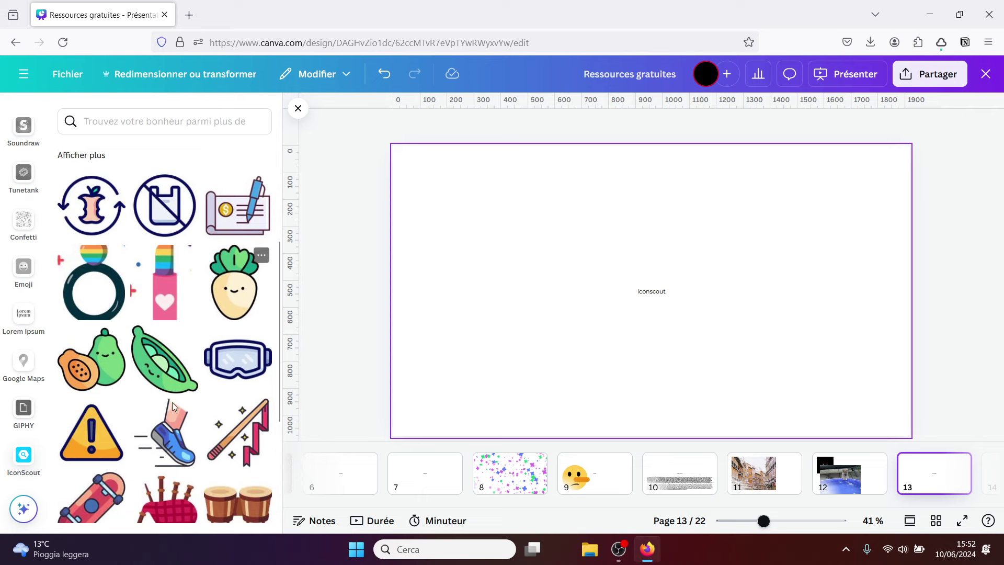
drag(280, 326, 274, 180)
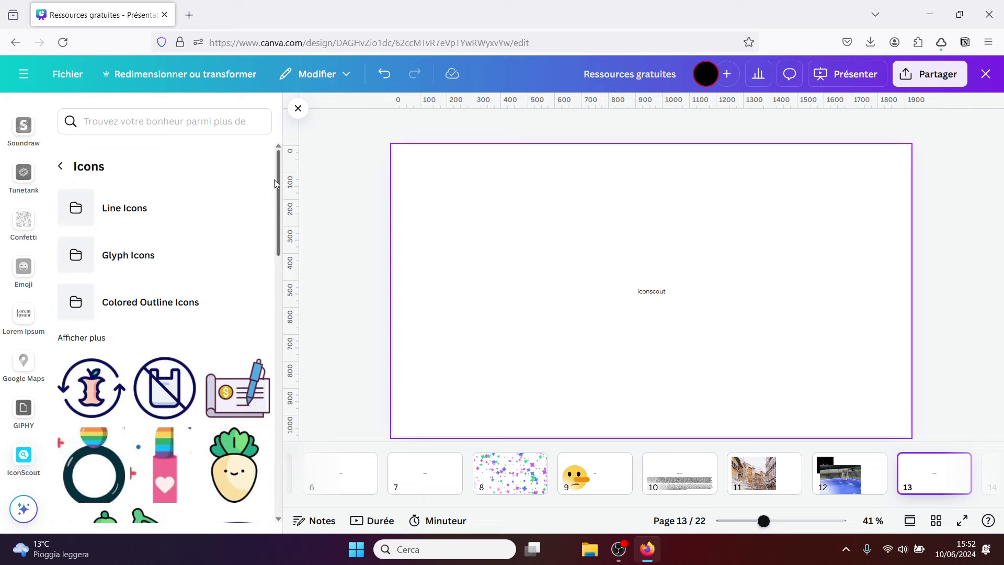
click(61, 167)
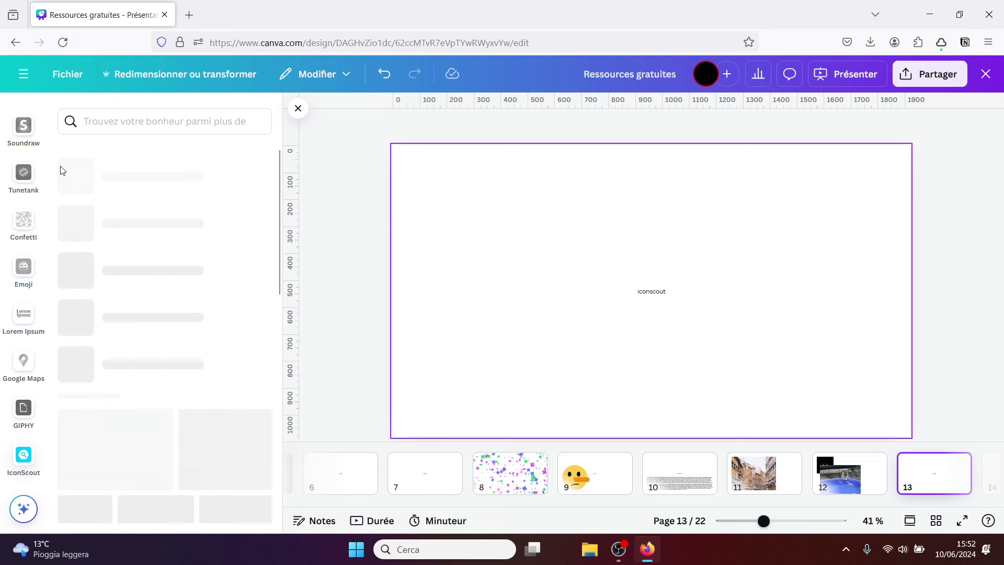
click(136, 283)
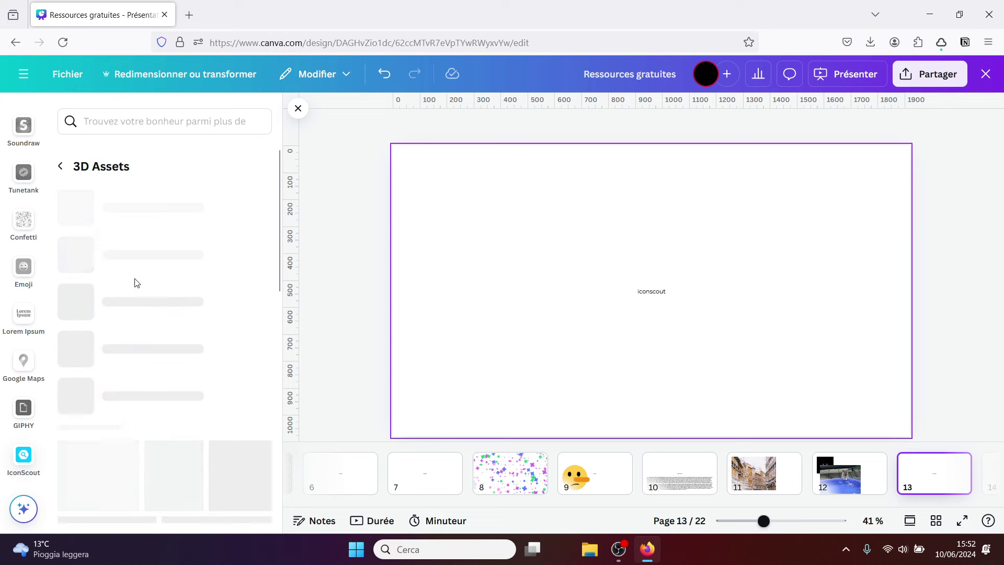
click(200, 211)
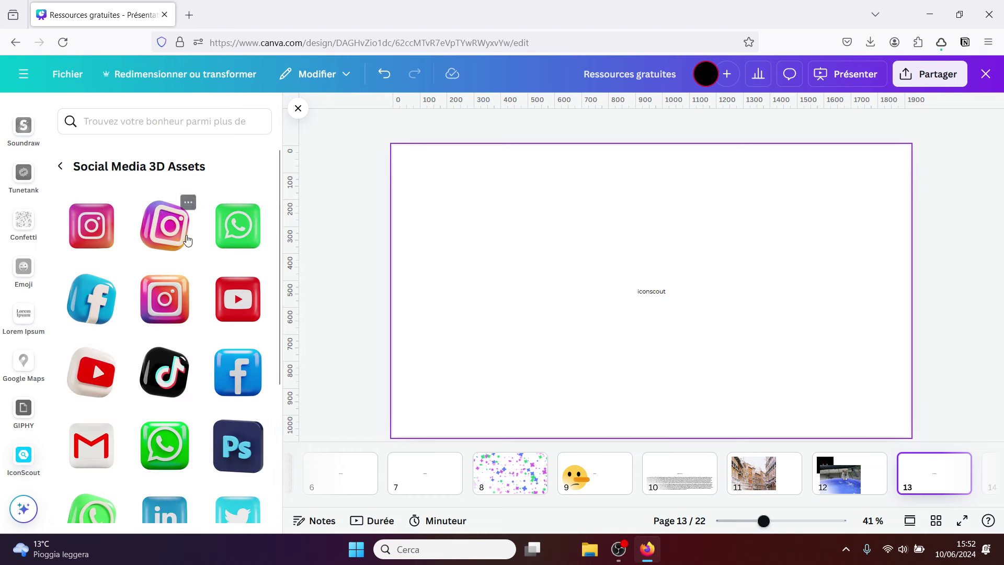
Add the green WhatsApp 3D icon left of the "iconscout" label and the Photoshop 3D icon at page 13's upper right.
click(232, 234)
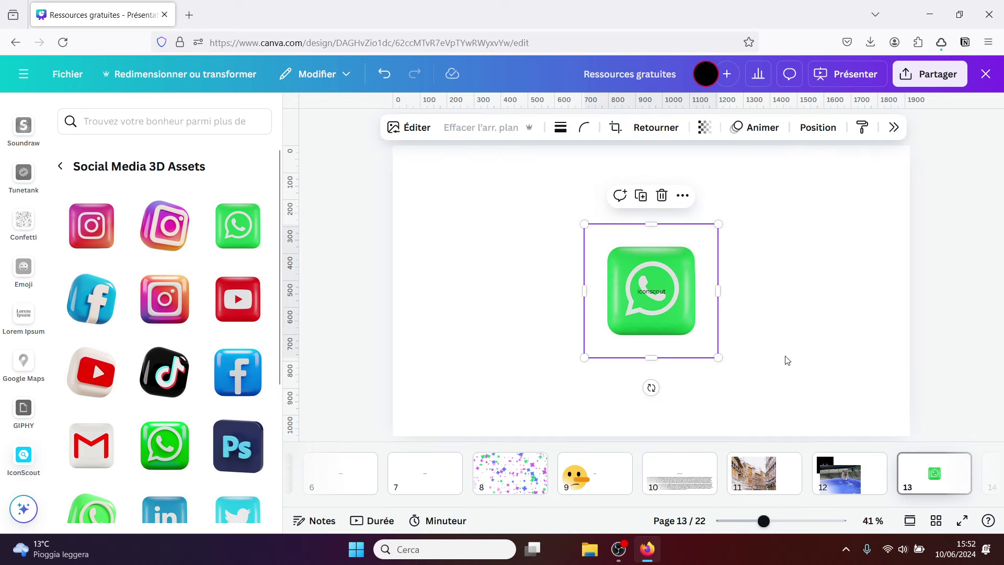
drag(686, 336, 541, 301)
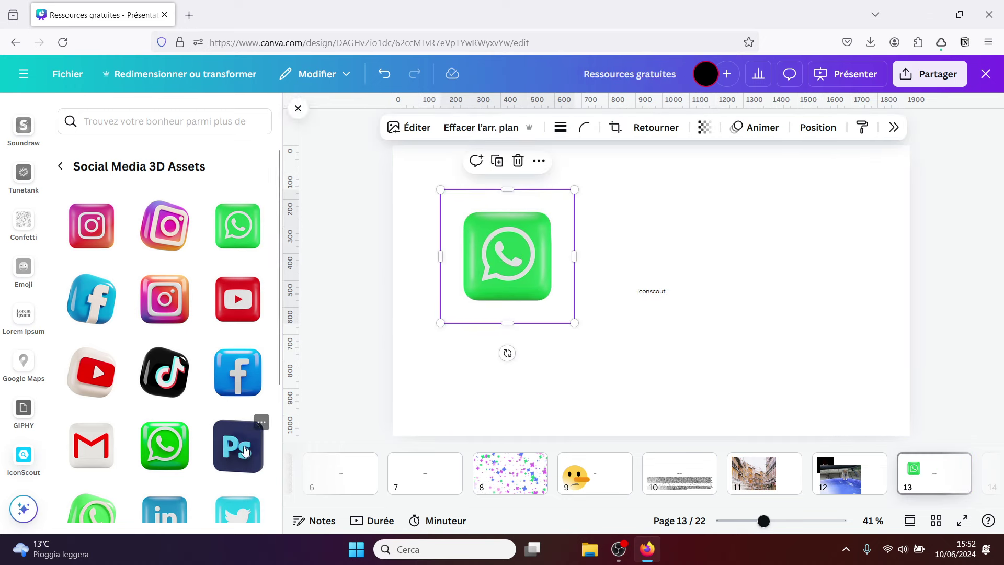
key(Tab)
drag(626, 320, 779, 261)
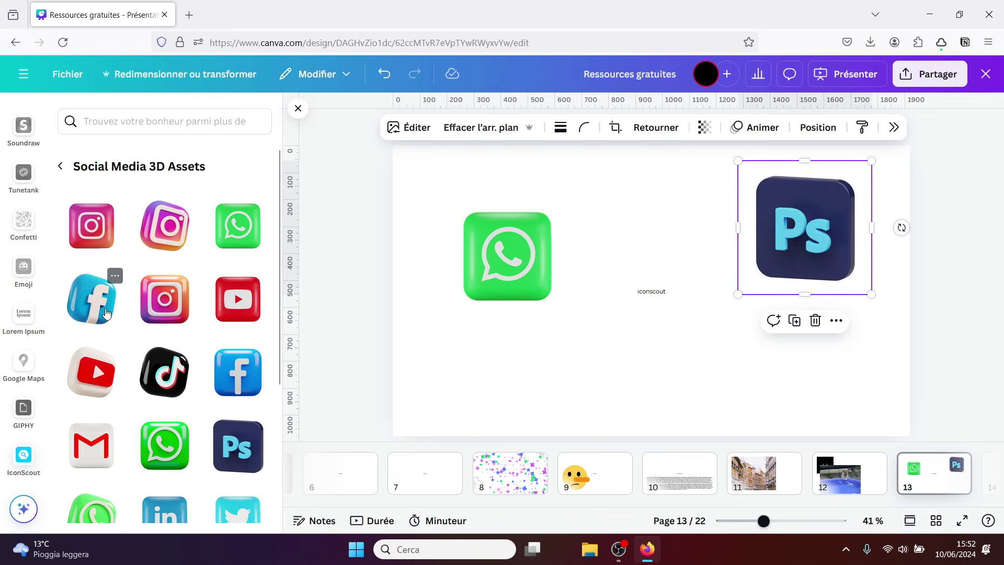
Add the tilted blue Facebook 3D icon to page 13, just below and left of the "iconscout" label.
click(91, 298)
drag(717, 224, 616, 340)
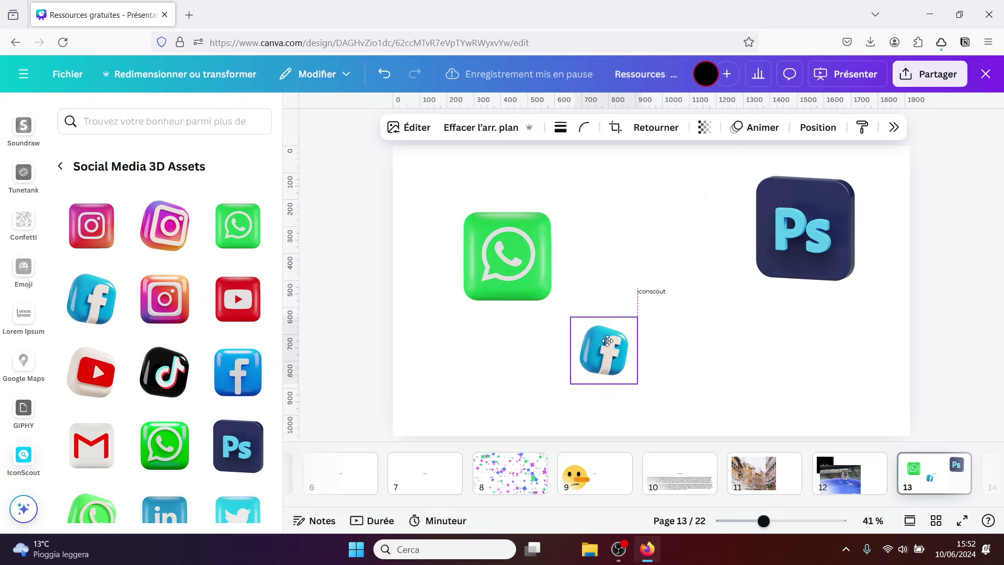
click(708, 341)
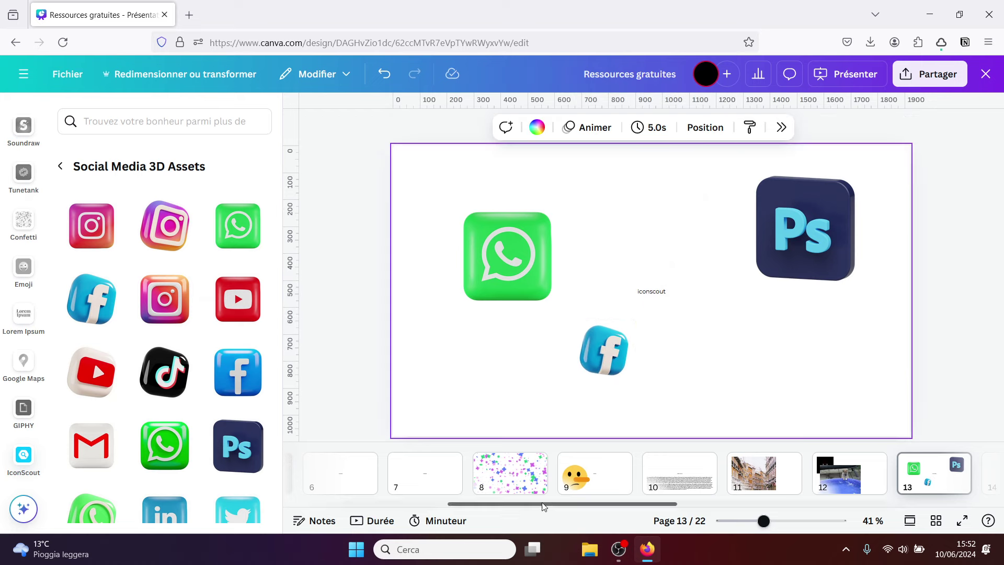
Go to page 14 and open the Gradient Generator app.
scroll(665, 490, down, 3)
scroll(665, 490, down, 3)
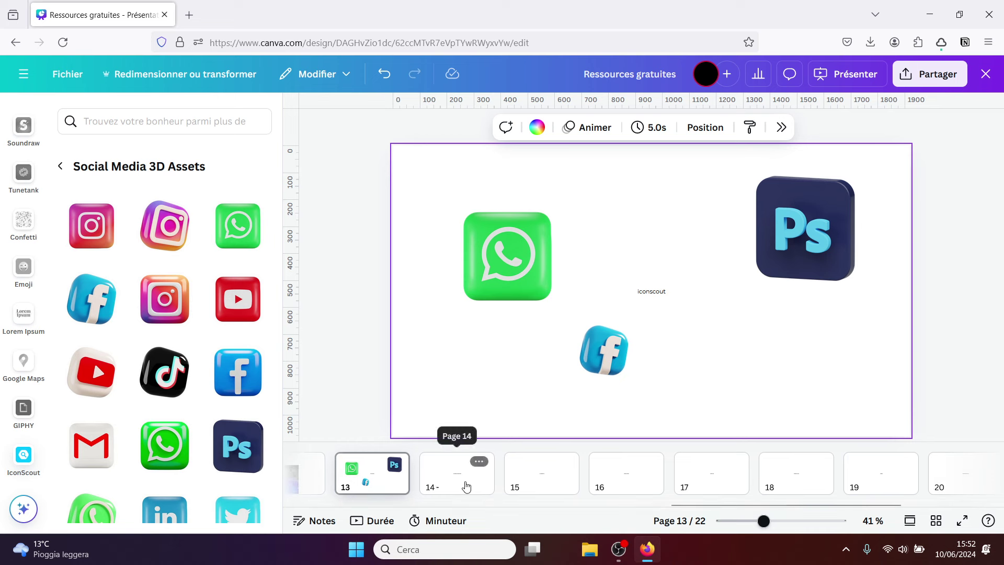
click(467, 487)
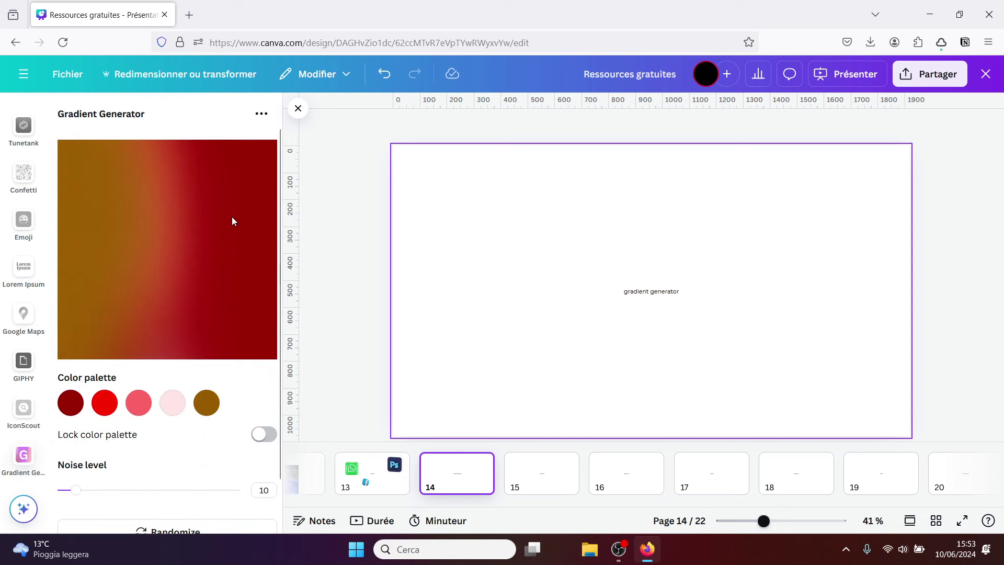
Set the gradient's first palette colour to cyan #2DC7E8 and its second to pale grey-pink #D6C6C6.
scroll(272, 244, down, 2)
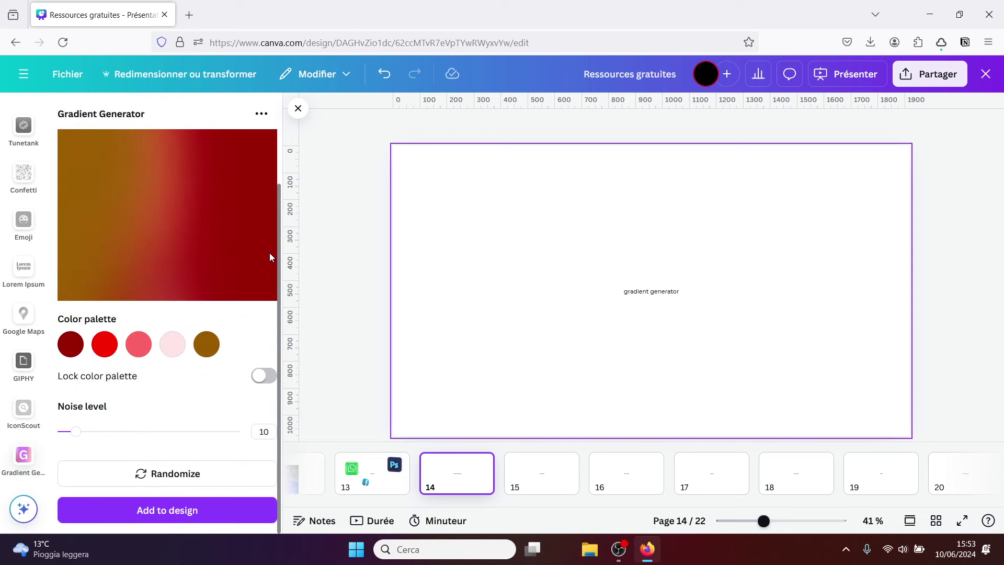
click(70, 344)
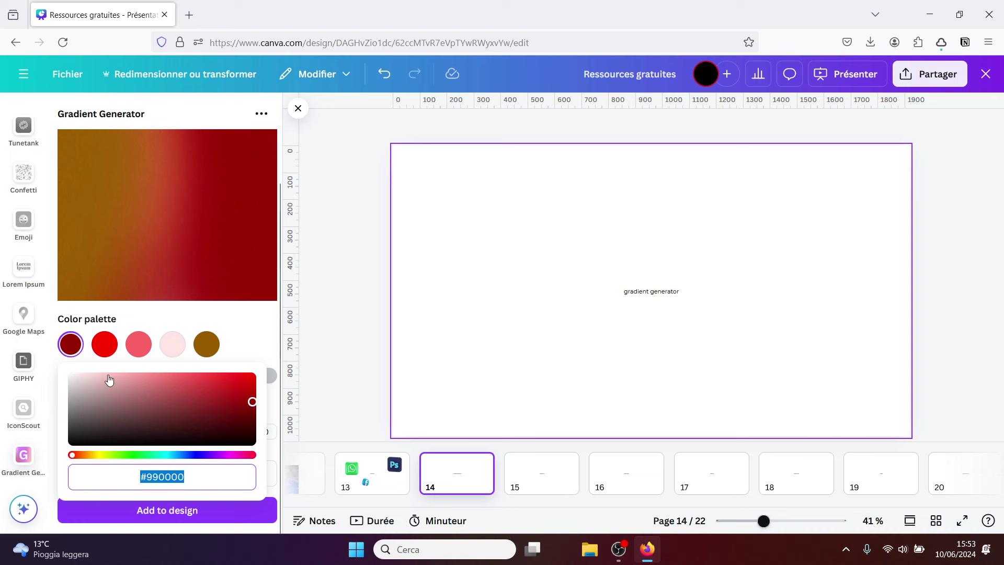
click(159, 455)
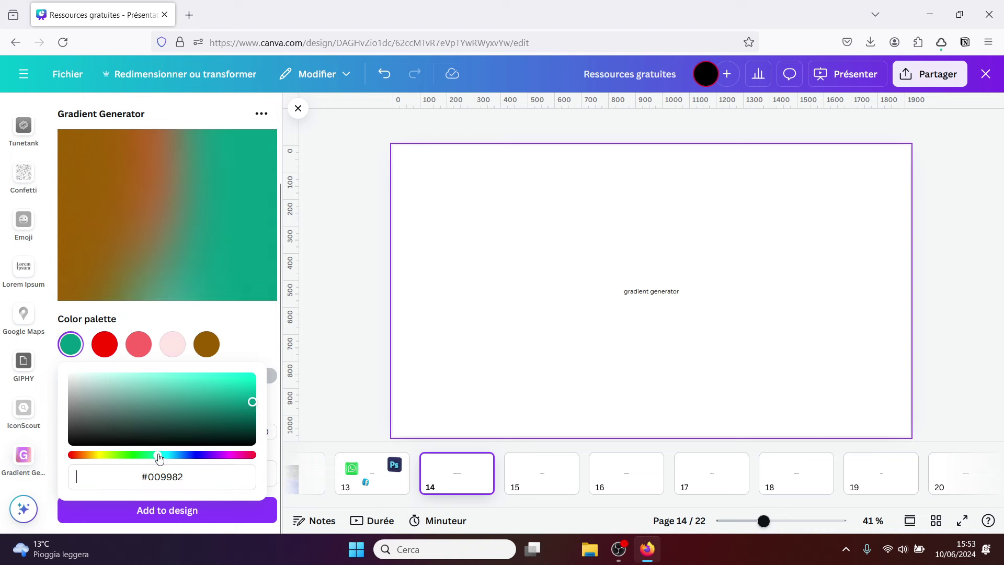
click(168, 455)
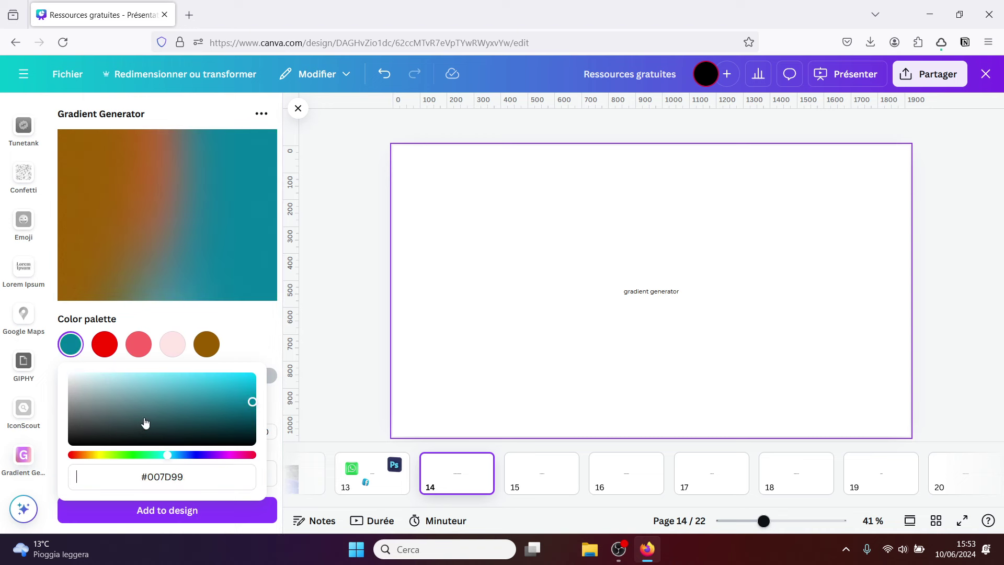
click(222, 385)
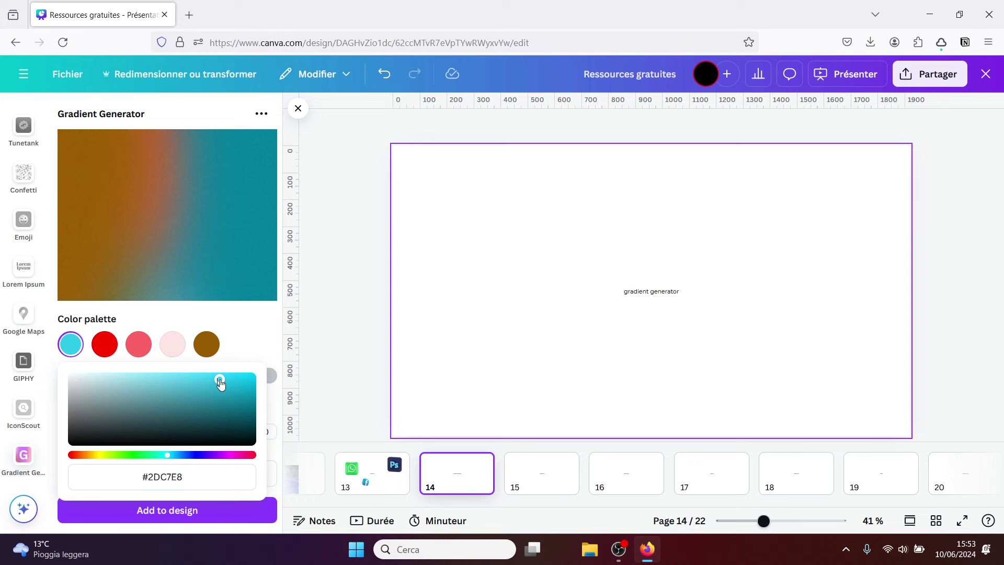
click(105, 346)
click(93, 385)
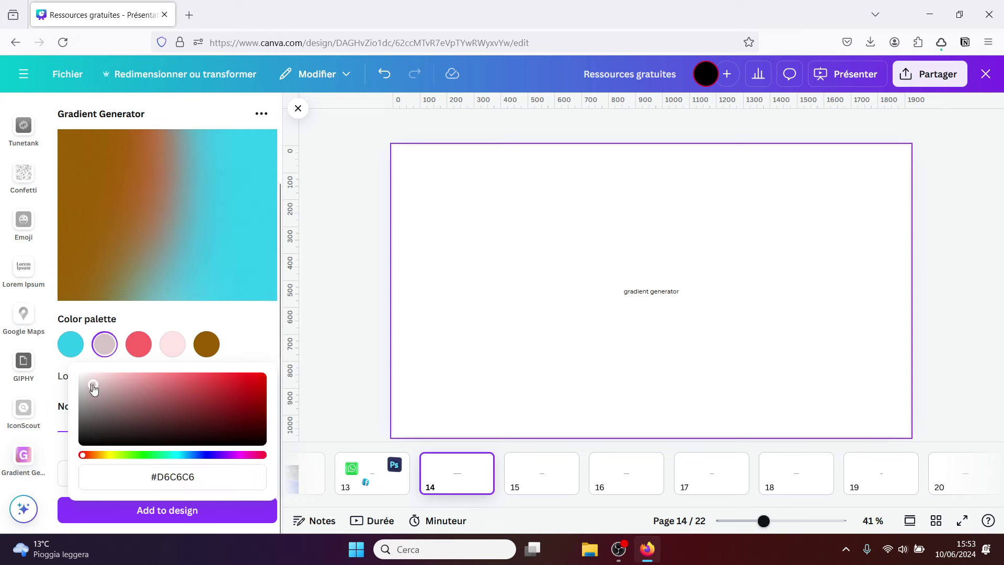
Set the third palette colour to light green #A0FF66, the fourth to deep blue #3428BB and the fifth to dark red #990000.
click(139, 352)
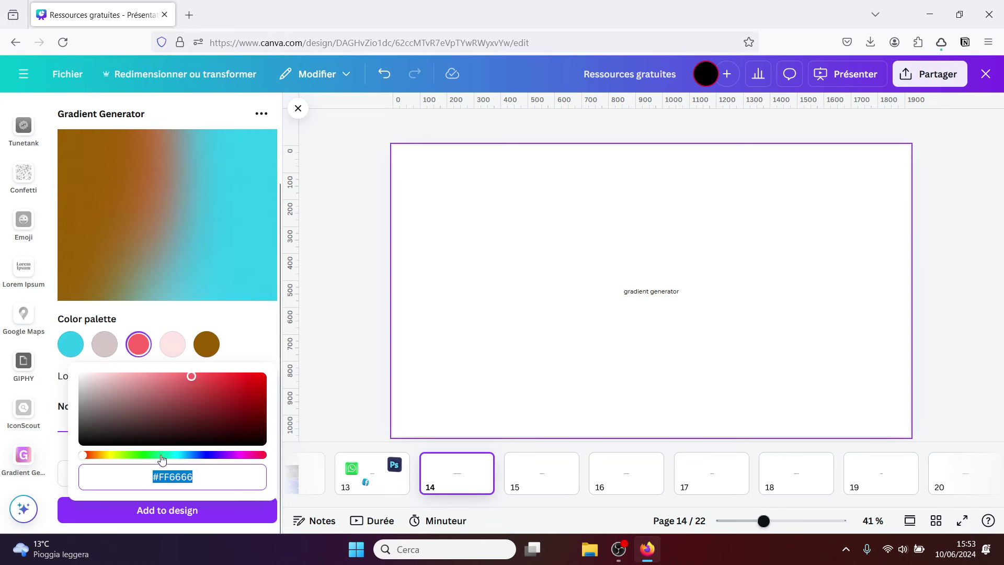
click(132, 454)
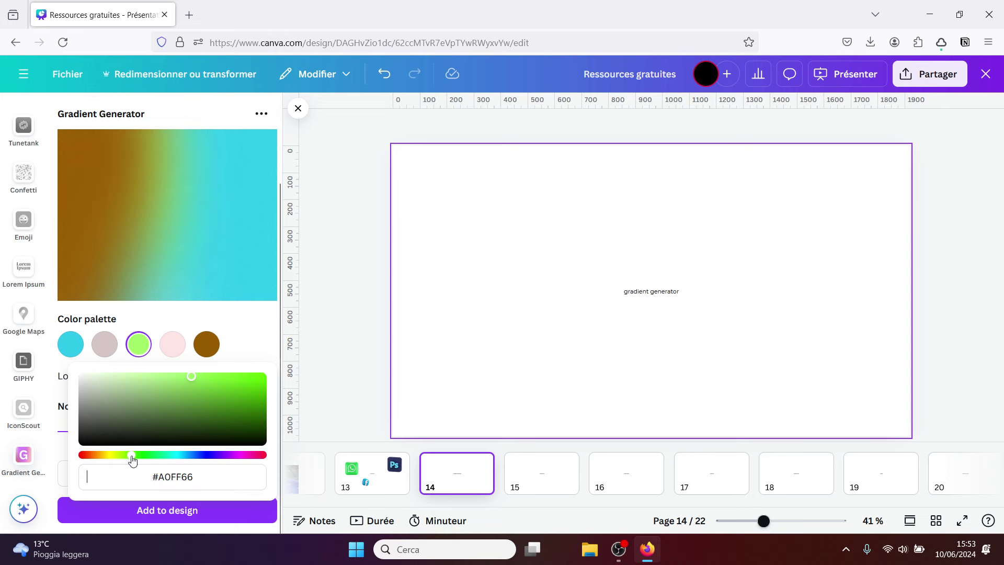
click(173, 344)
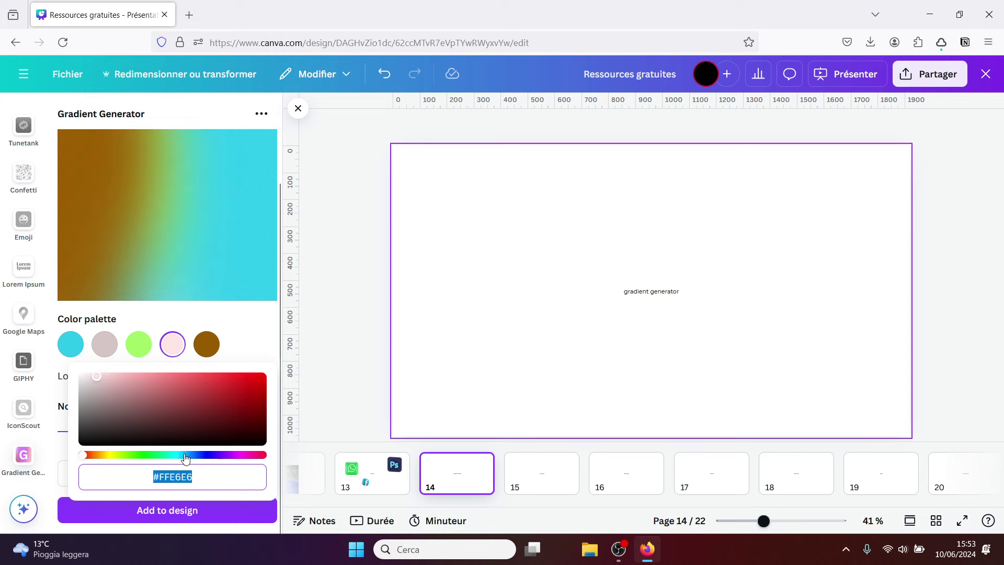
click(205, 455)
click(225, 393)
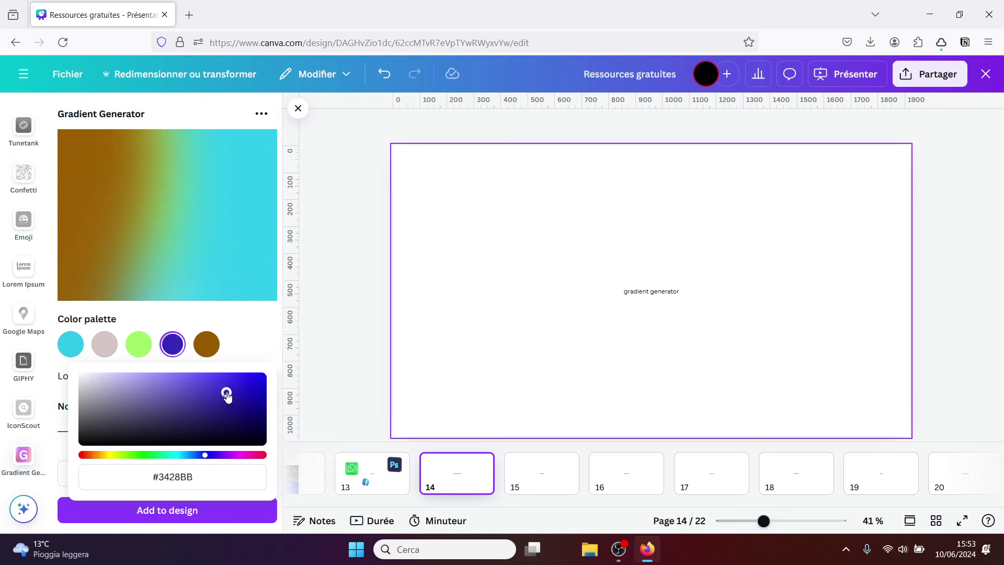
click(207, 344)
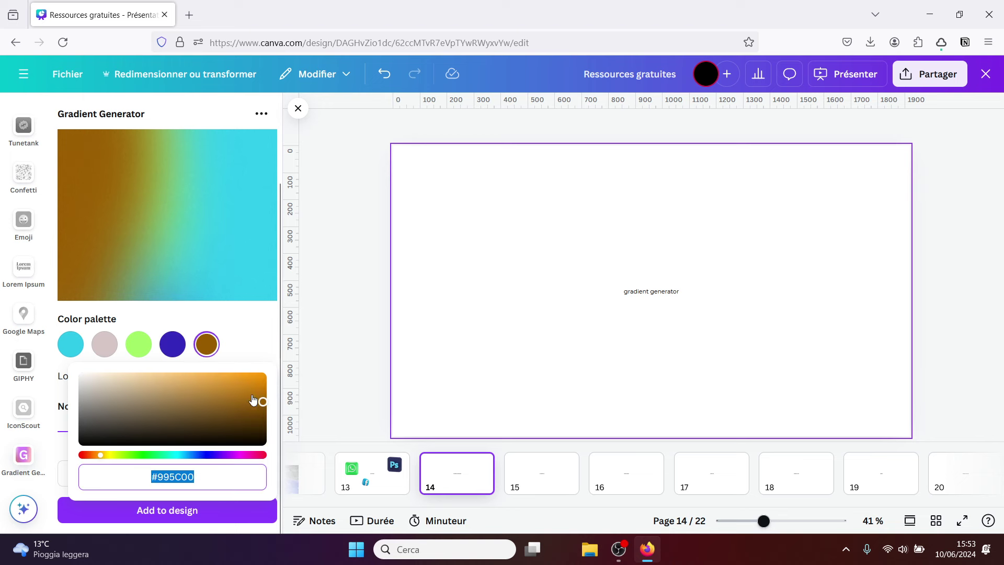
click(261, 456)
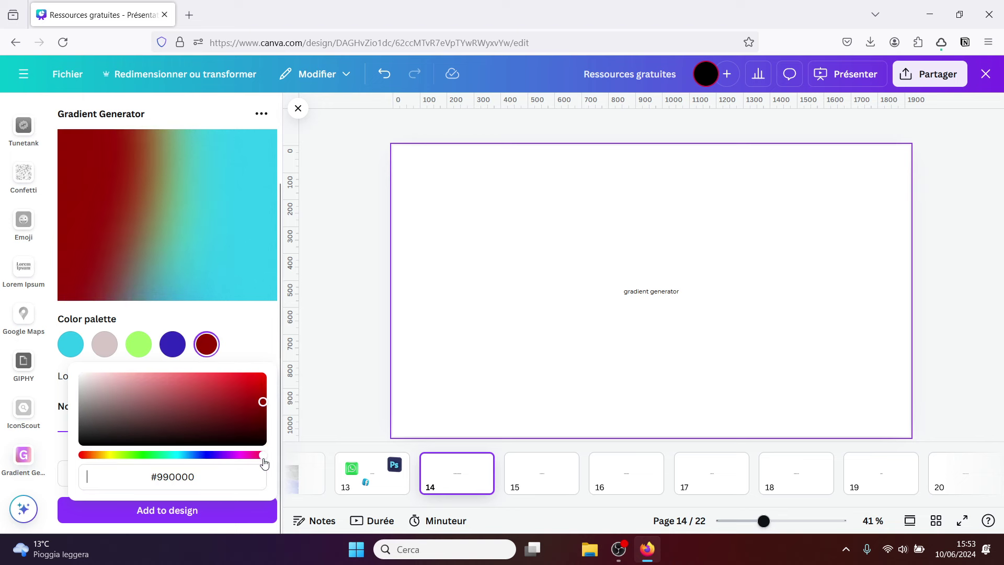
click(275, 330)
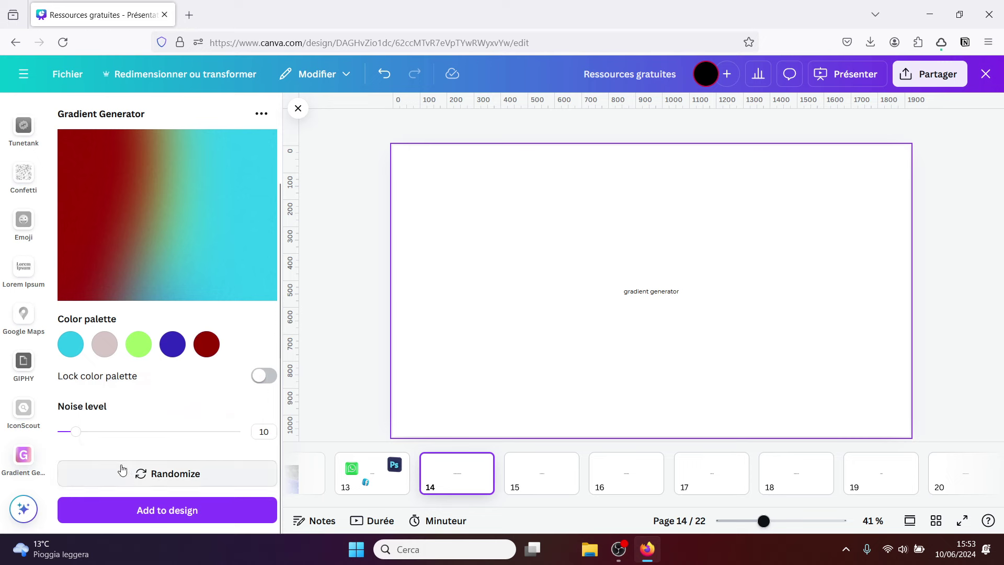
Add the gradient with noise level 10 to page 14 and enlarge it from the upper-left corner to nearly half the page's width.
mouse_move(81, 436)
mouse_down()
mouse_move(240, 430)
mouse_move(159, 423)
mouse_move(247, 417)
mouse_move(76, 428)
mouse_up()
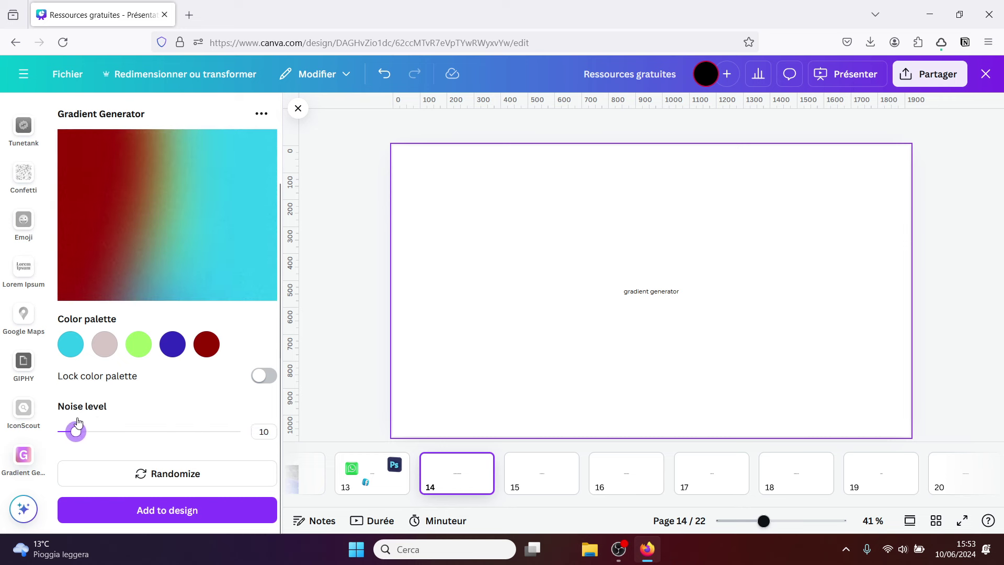
click(173, 512)
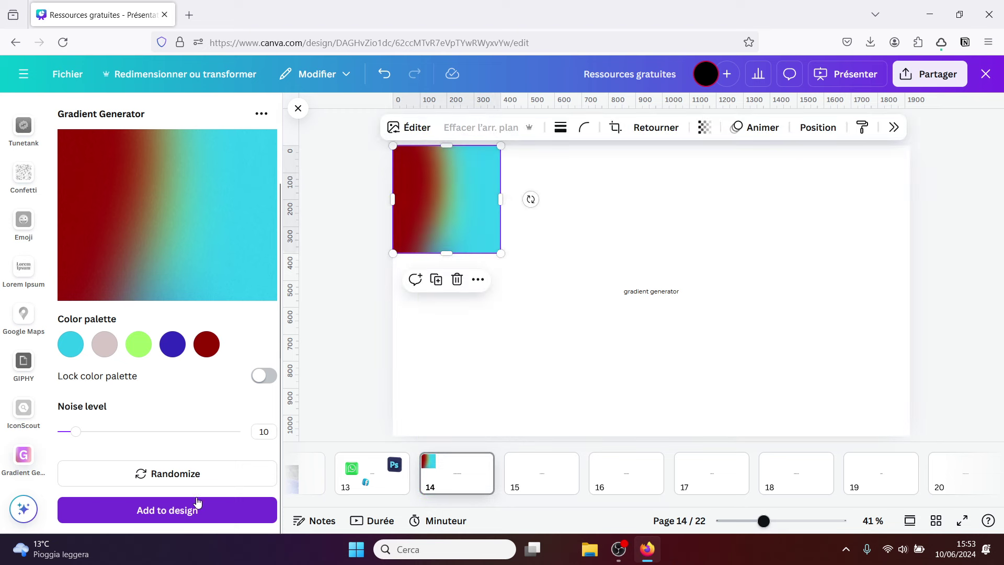
drag(501, 253, 639, 391)
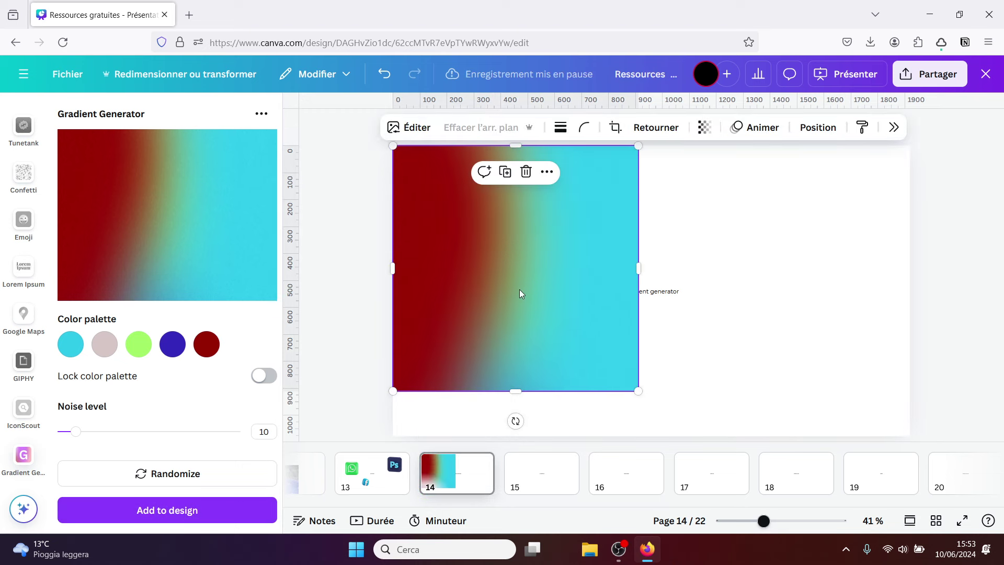
Go to page 15, search the apps for "brandfetch" and open the Brandfetch app.
click(550, 475)
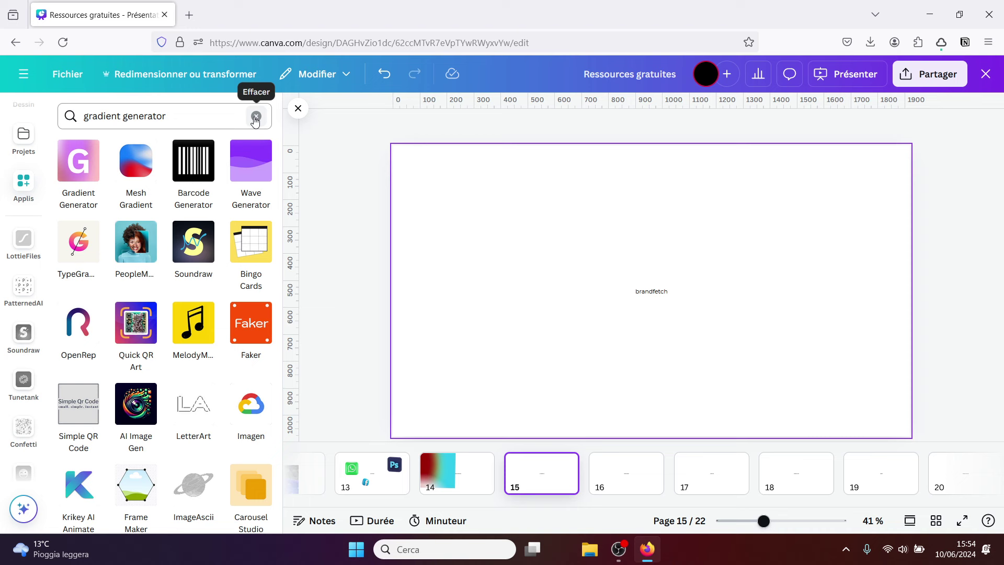
click(206, 115)
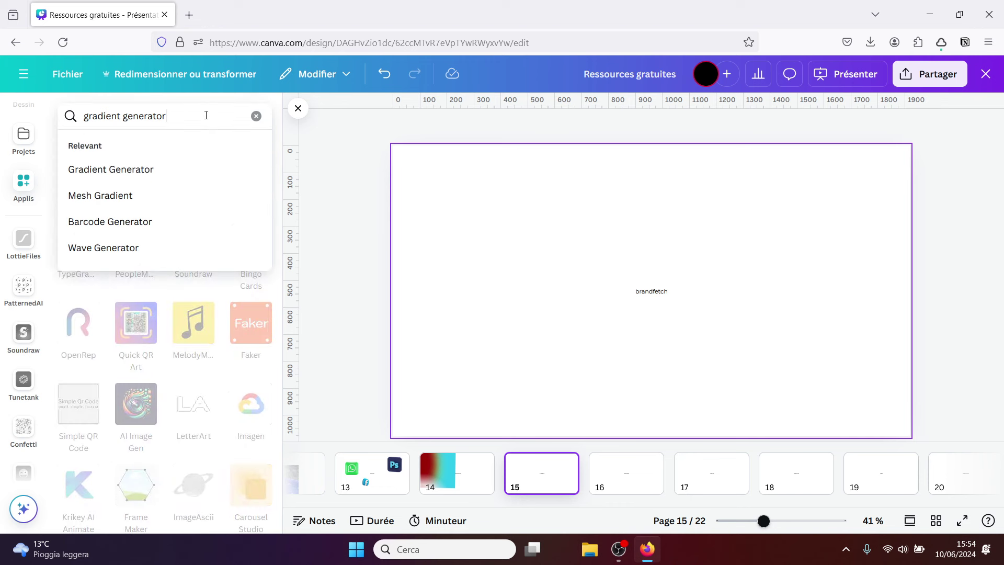
triple_click(177, 117)
text(bra)
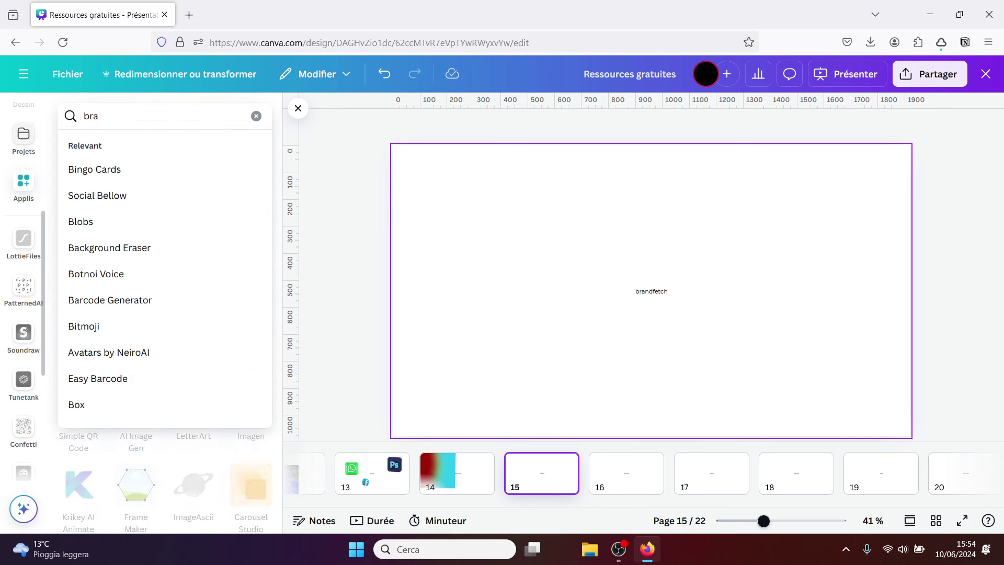
text(ndfetch)
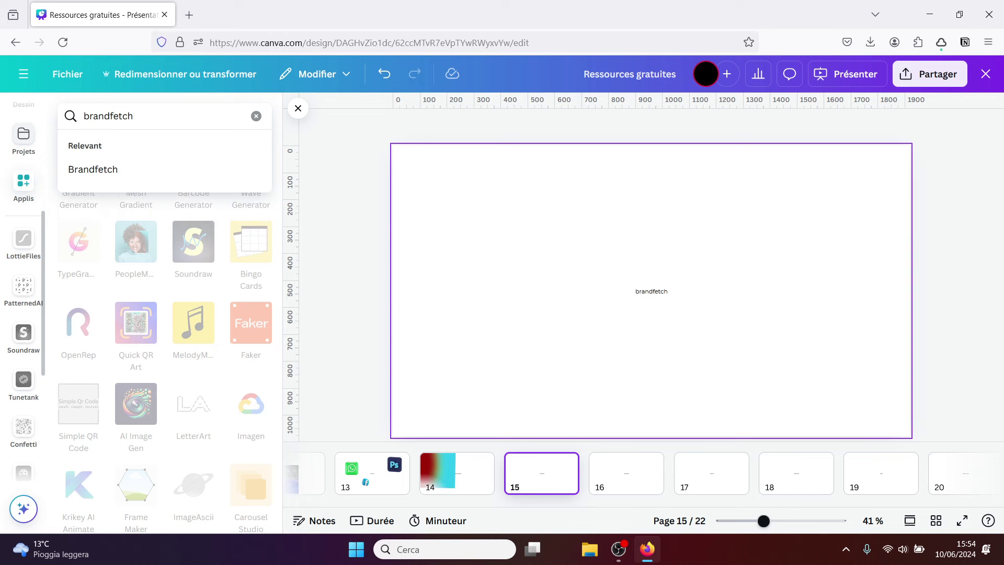
key(Return)
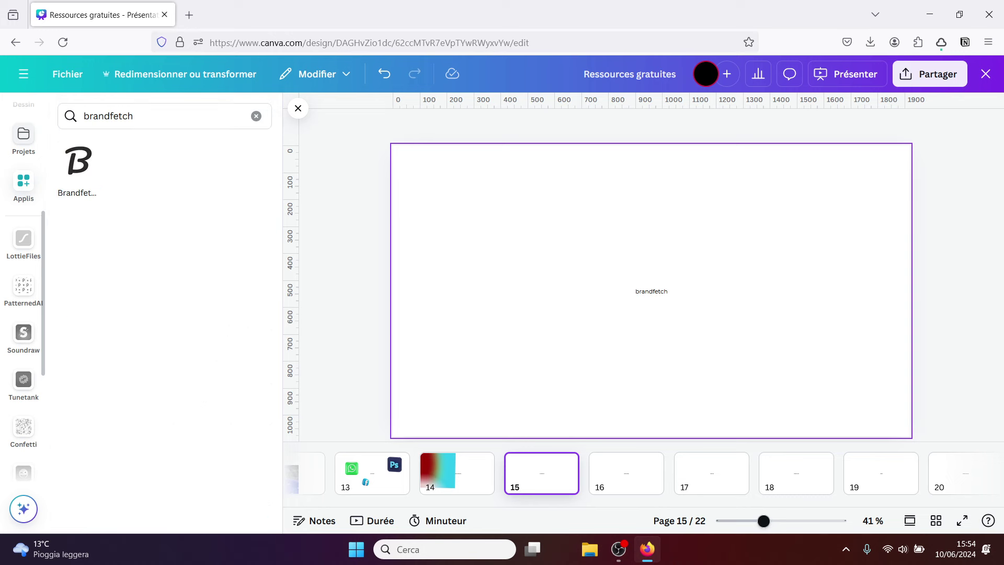
click(78, 165)
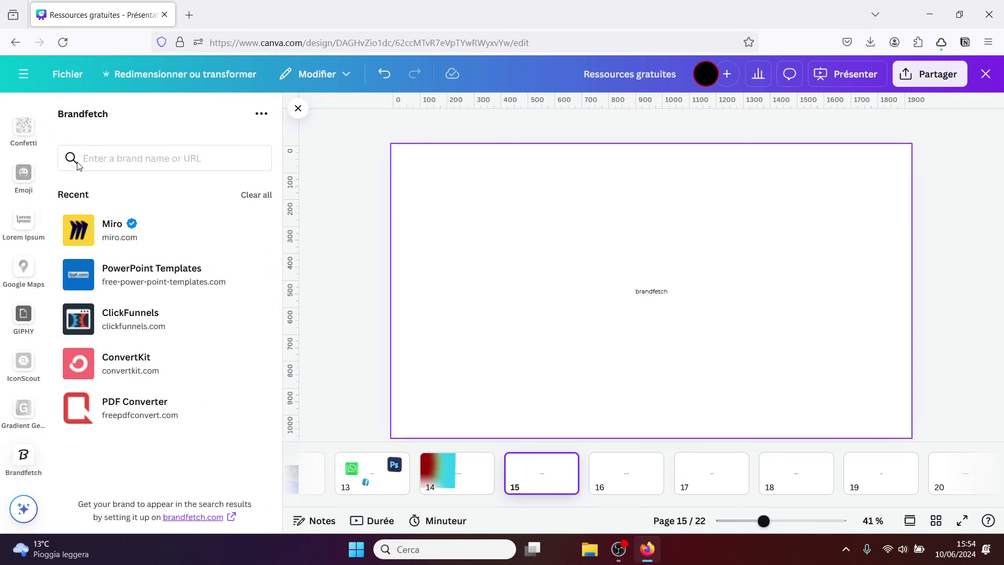
Search Brandfetch for "ikea" and place the blue-and-yellow IKEA logo at page 15's upper left.
click(113, 158)
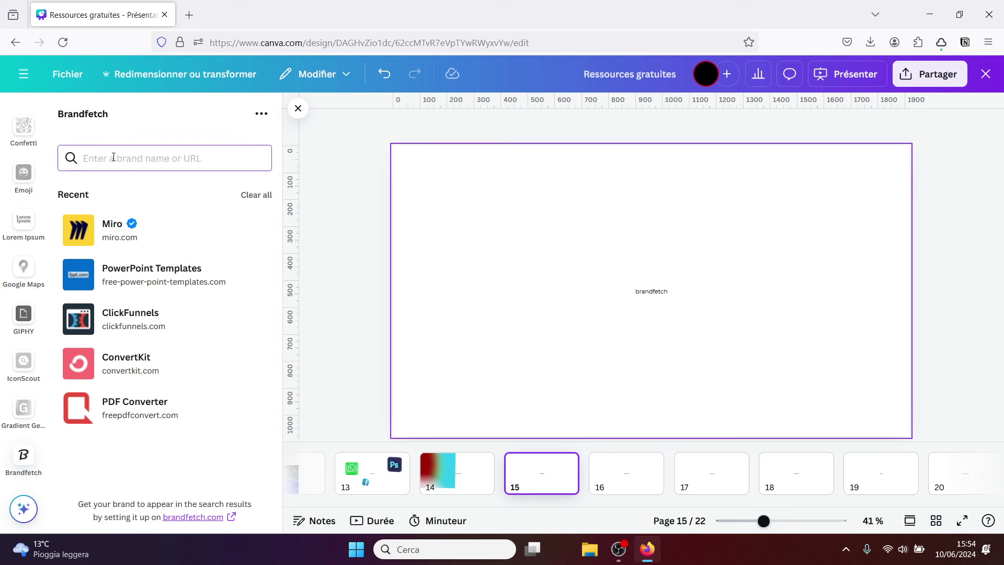
text(i)
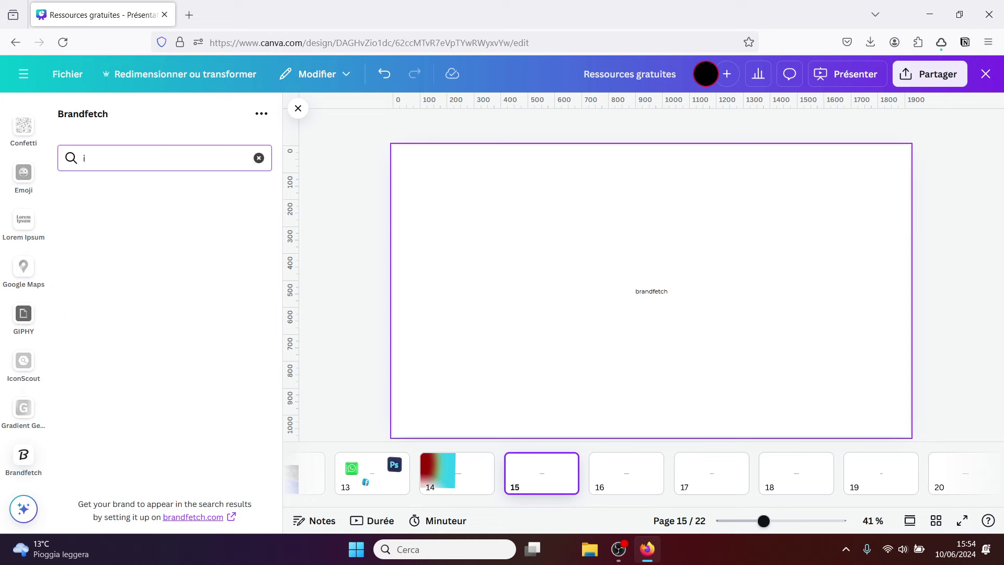
text(kea)
key(Return)
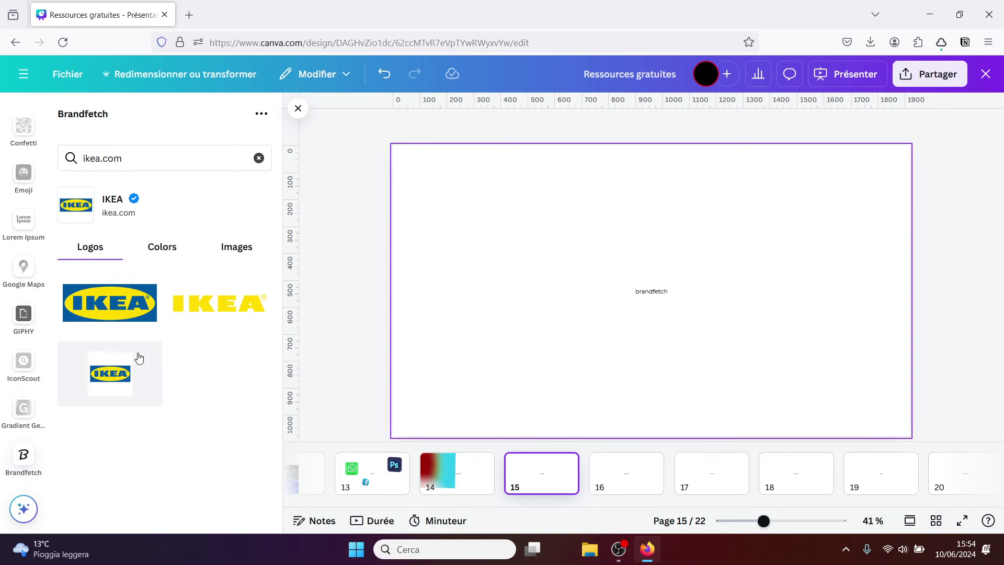
click(103, 313)
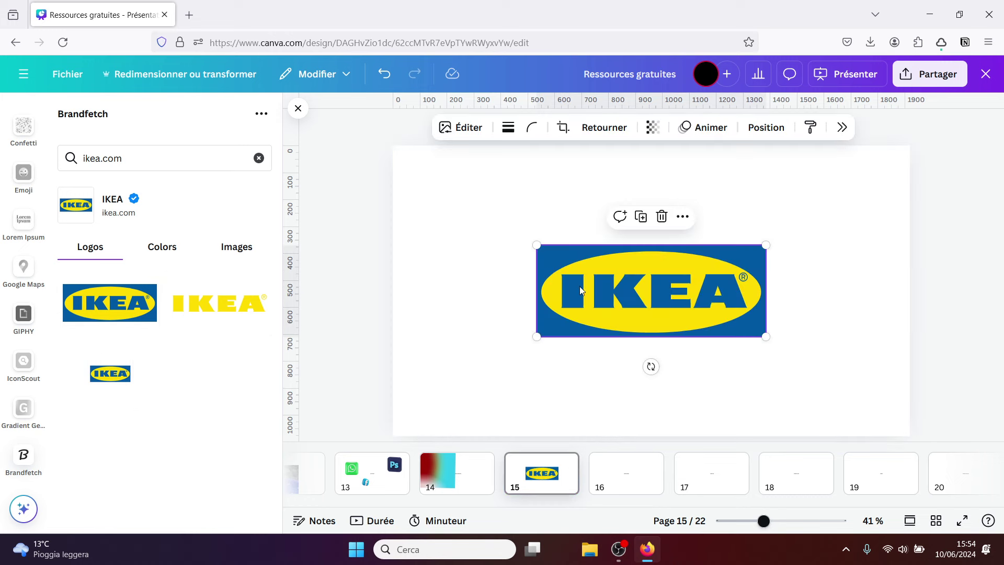
drag(595, 289, 478, 220)
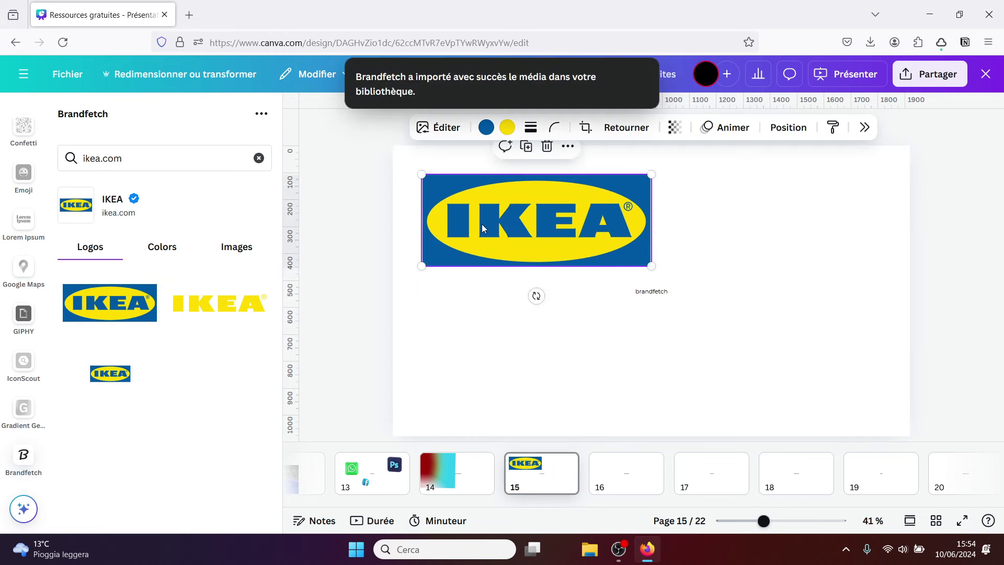
Add IKEA's yellow #FFDA1A brand colour block to page 15 and enlarge it to cover the whole page.
click(174, 253)
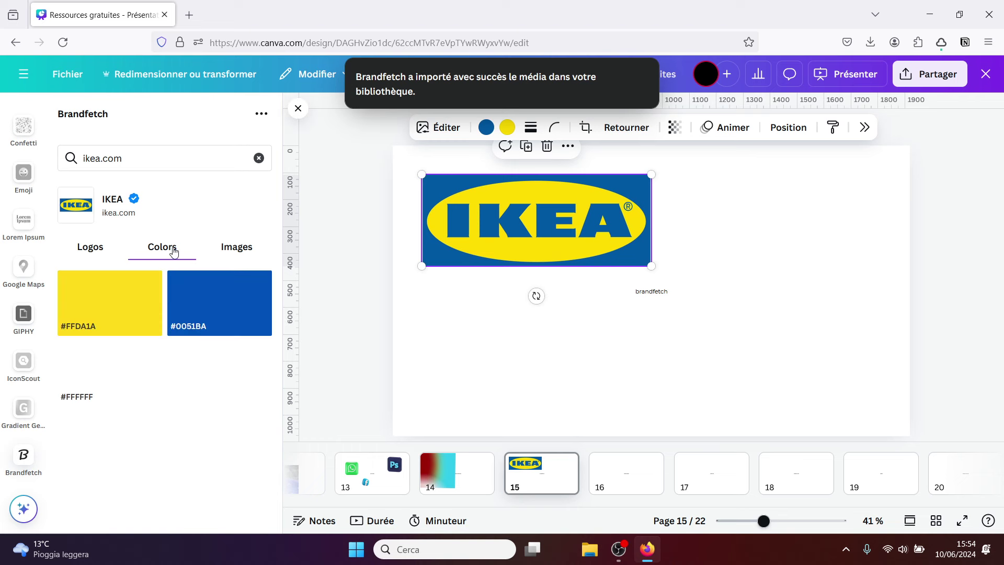
click(107, 318)
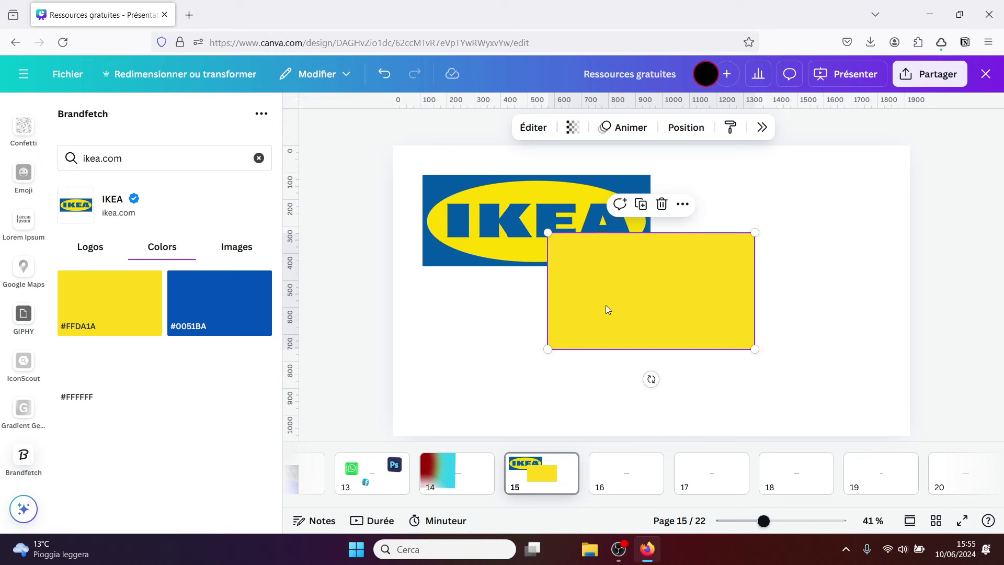
drag(606, 305, 446, 403)
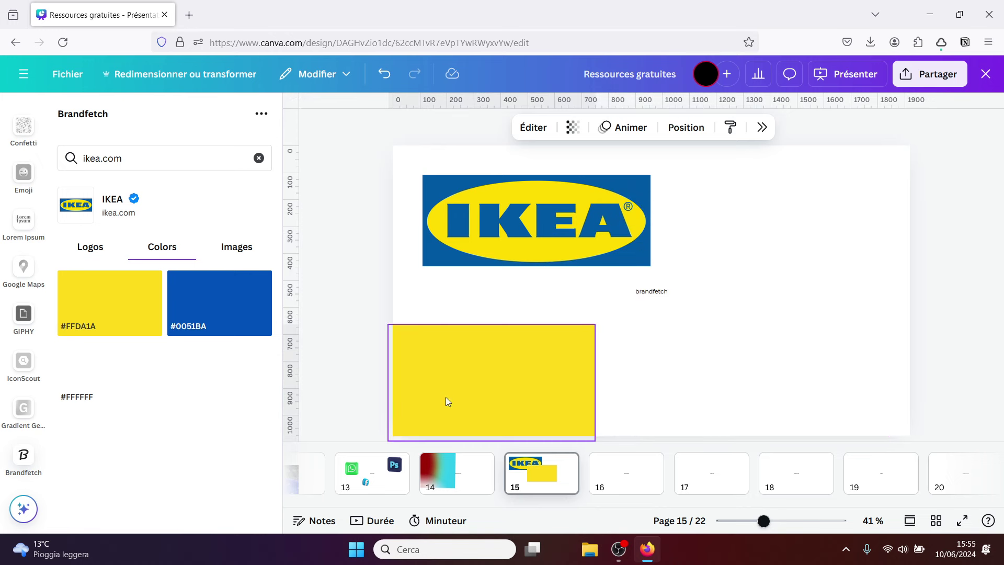
drag(595, 325, 926, 164)
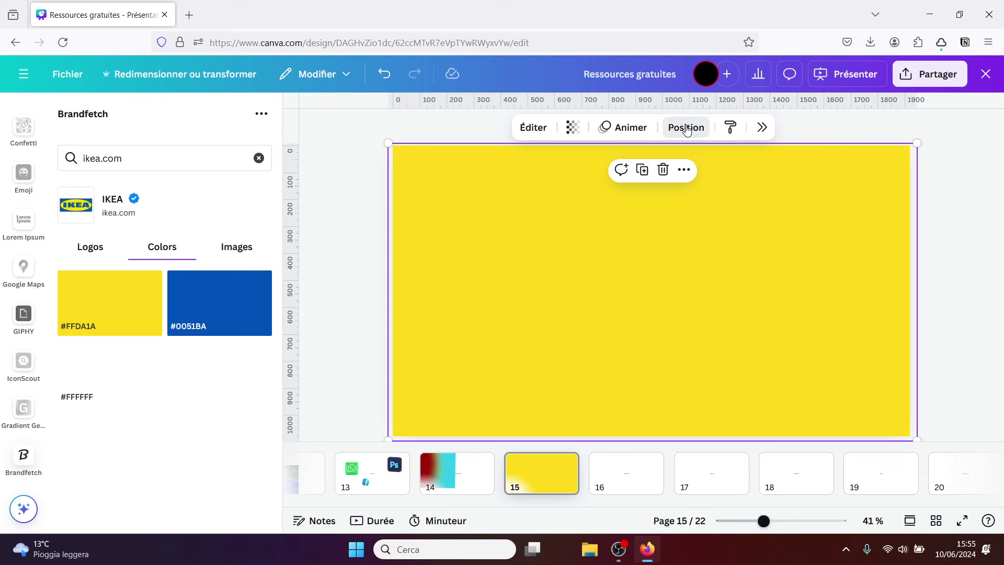
Send page 15's yellow block behind the logo and text, and shrink the IKEA logo to less than half its width.
click(685, 127)
drag(880, 229, 881, 316)
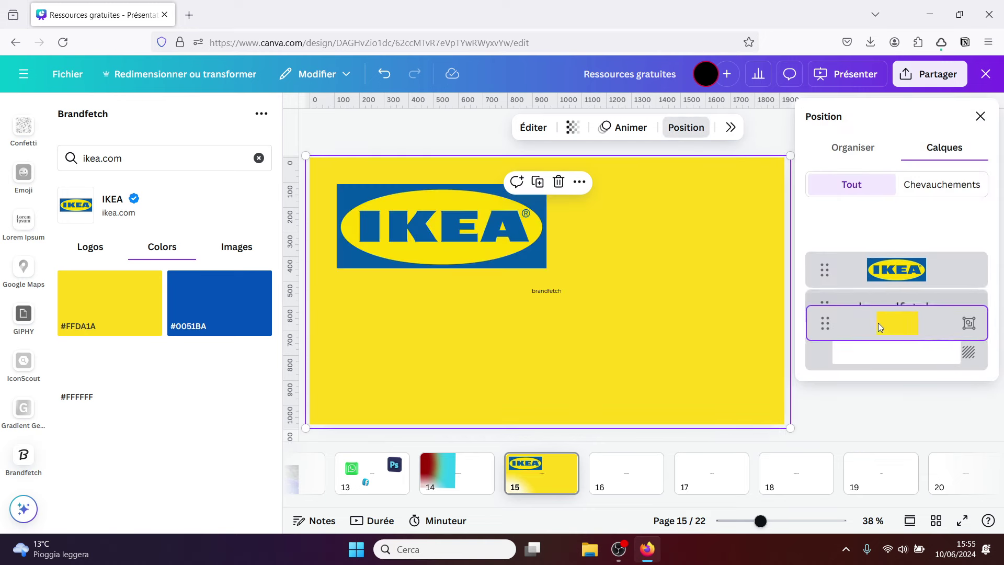
click(434, 246)
drag(547, 268, 426, 220)
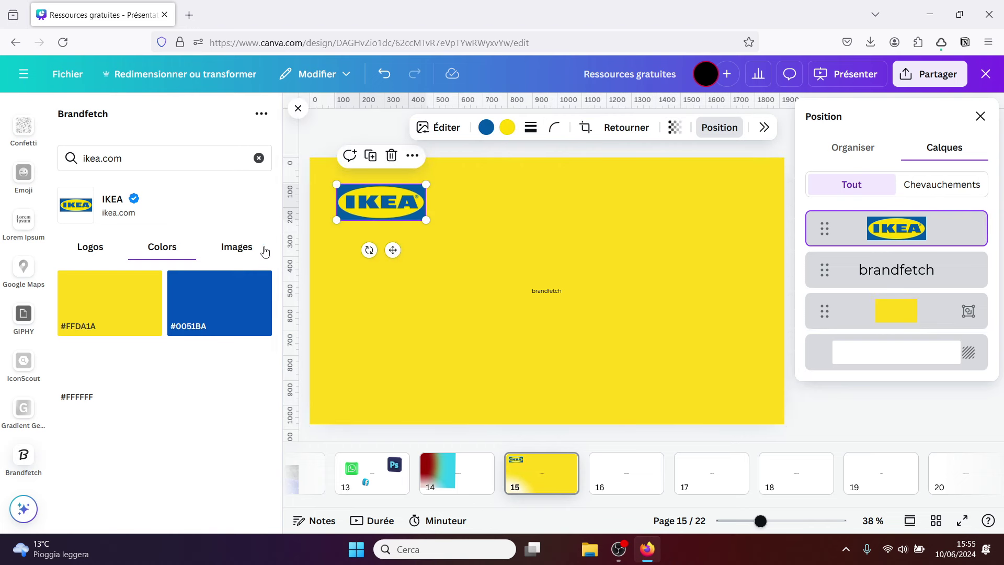
click(264, 251)
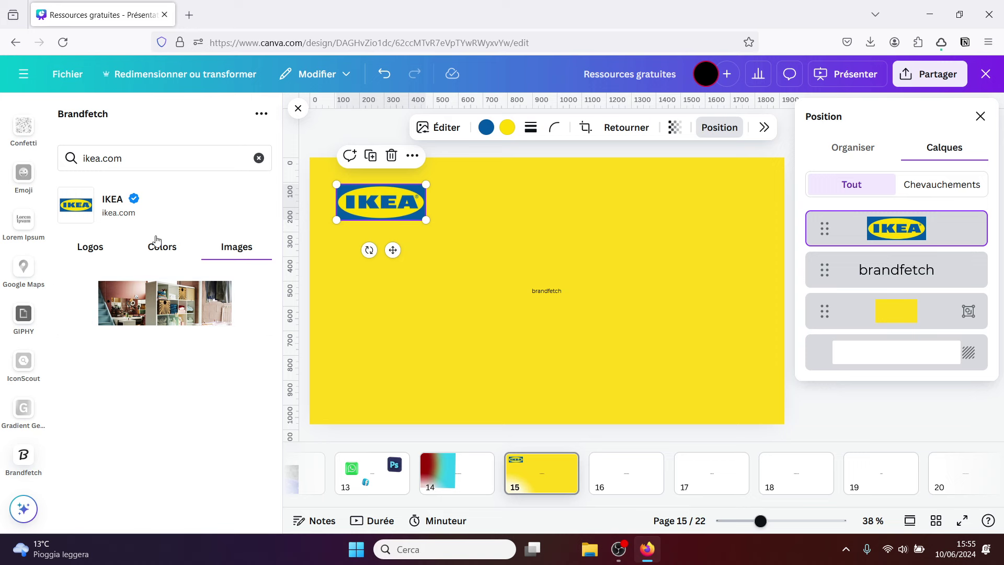
Go to page 16, search the apps for "type gradient" and open the TypeGradient app.
click(638, 470)
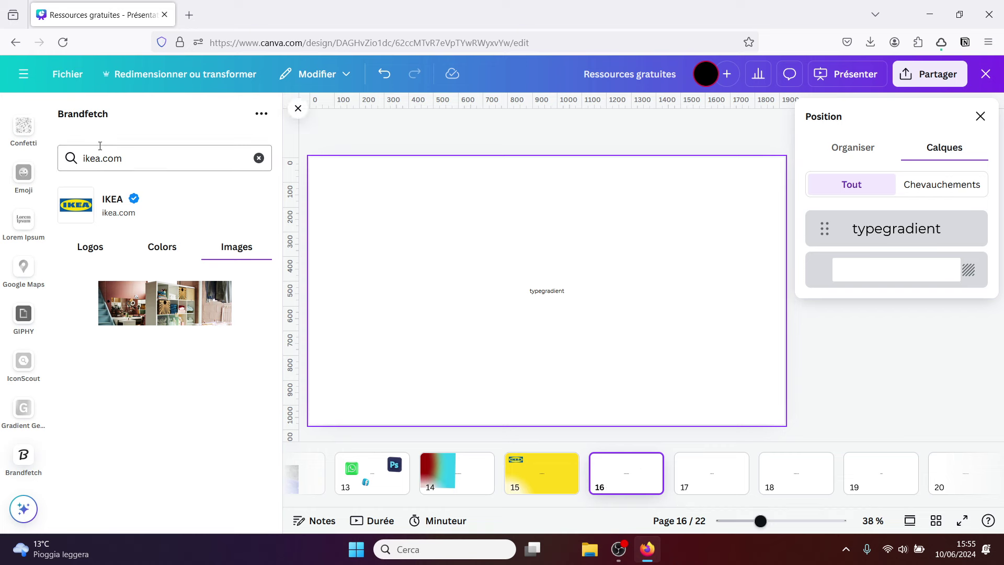
key(Escape)
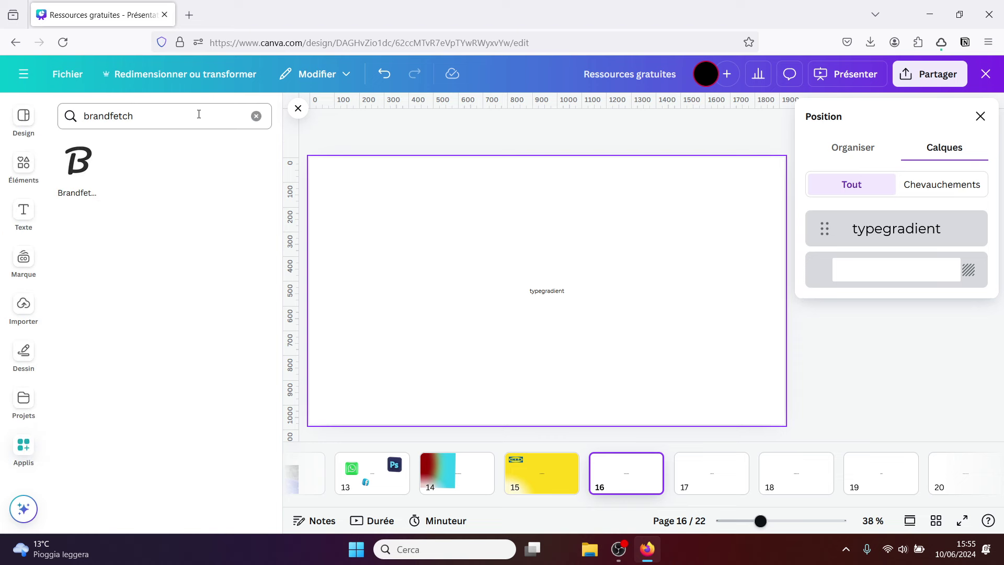
click(198, 114)
double_click(112, 115)
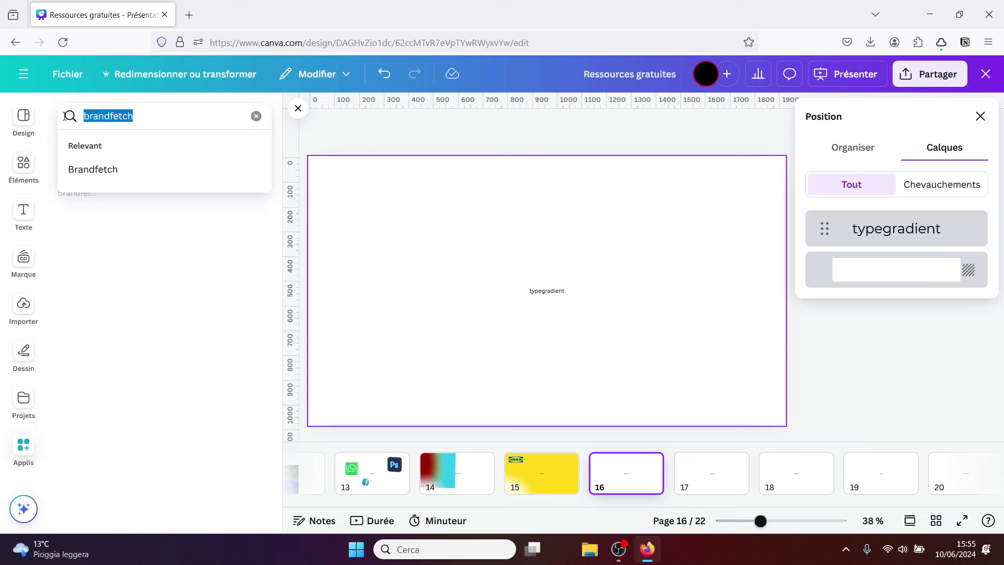
text(type)
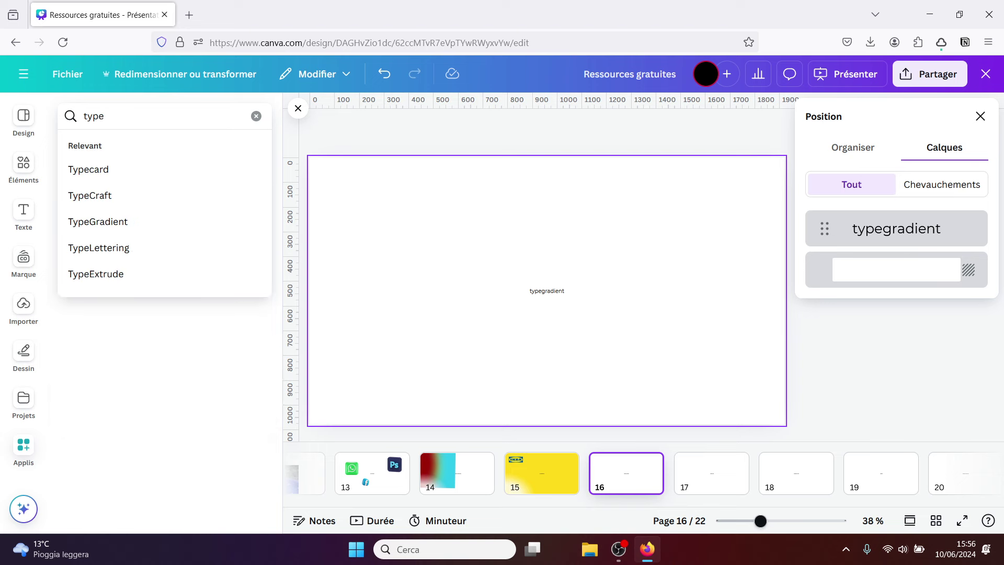
key(Return)
text(gradient)
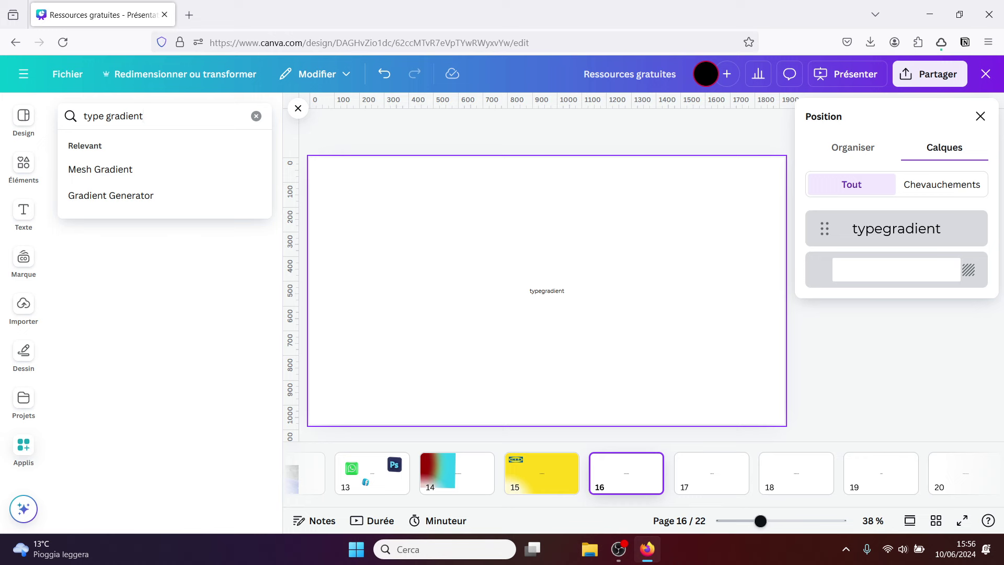
key(Return)
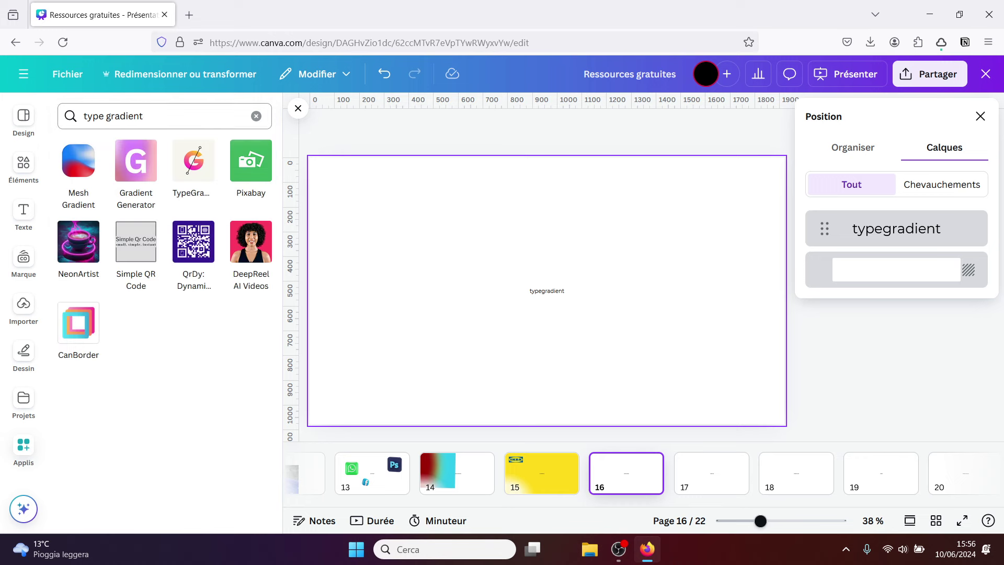
click(195, 168)
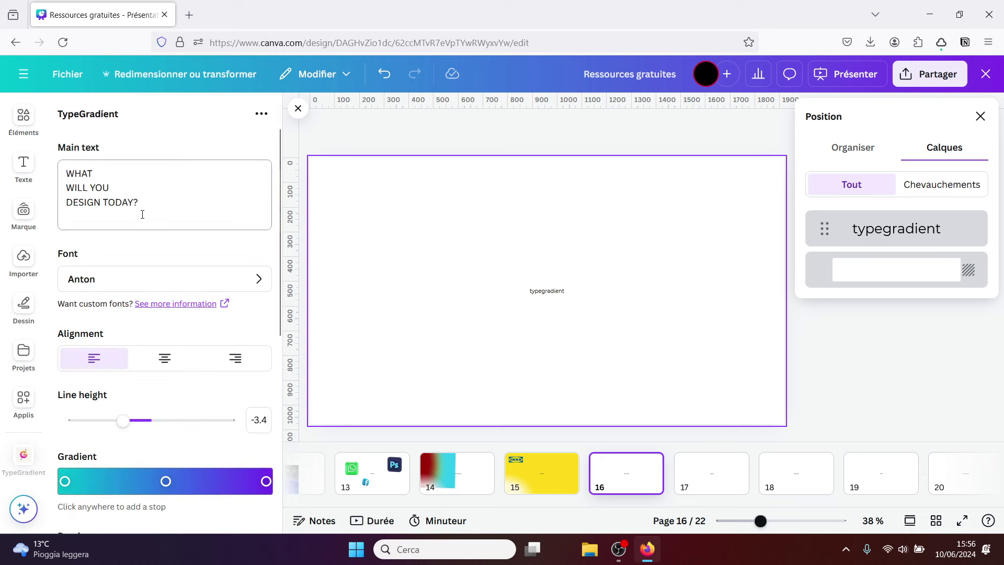
Replace the TypeGradient main text with "CANVA".
click(142, 206)
drag(142, 207, 60, 169)
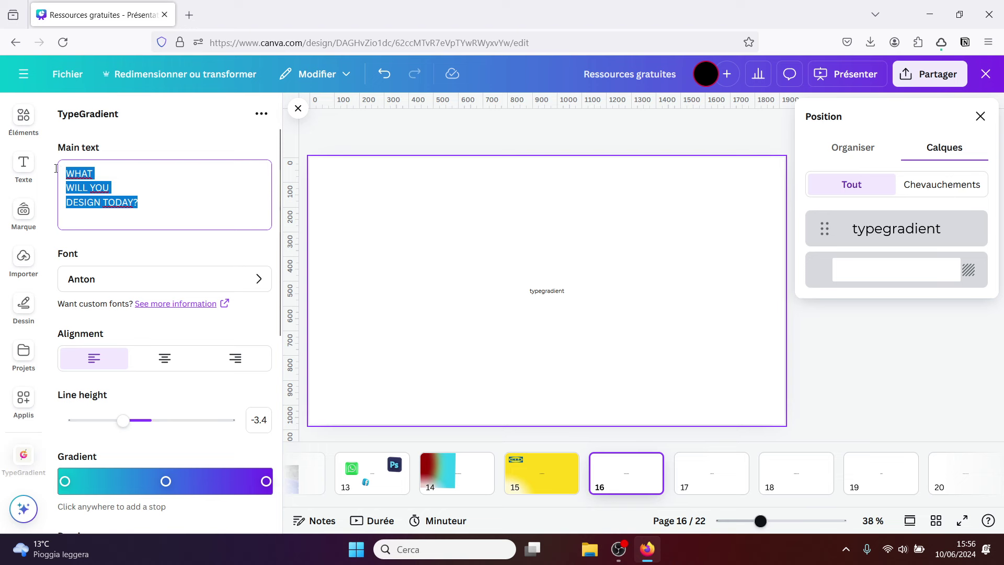
text(CANVA)
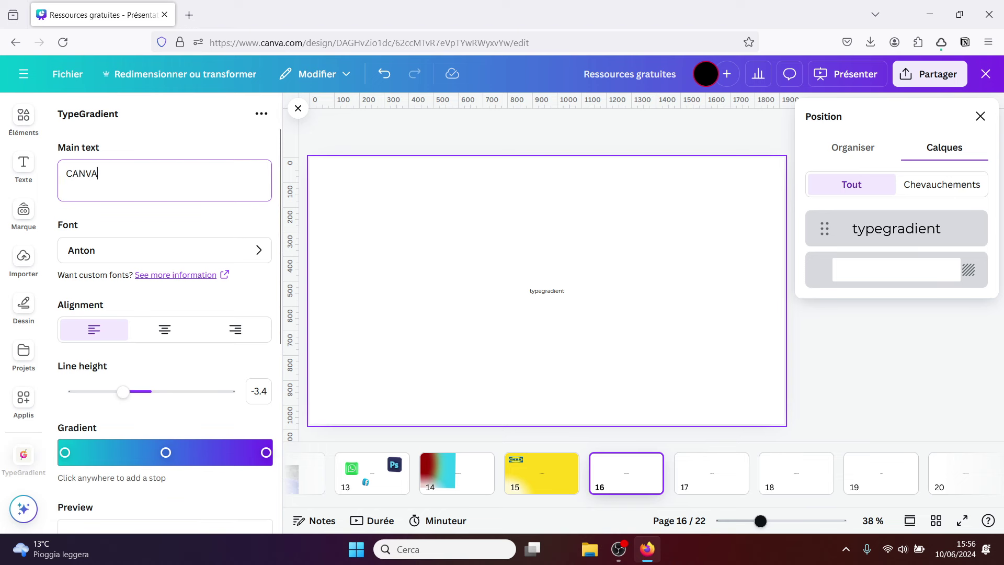
Search the TypeGradient fonts for "pop" and set the text's font to Poppins Regular.
scroll(276, 185, down, 1)
click(257, 225)
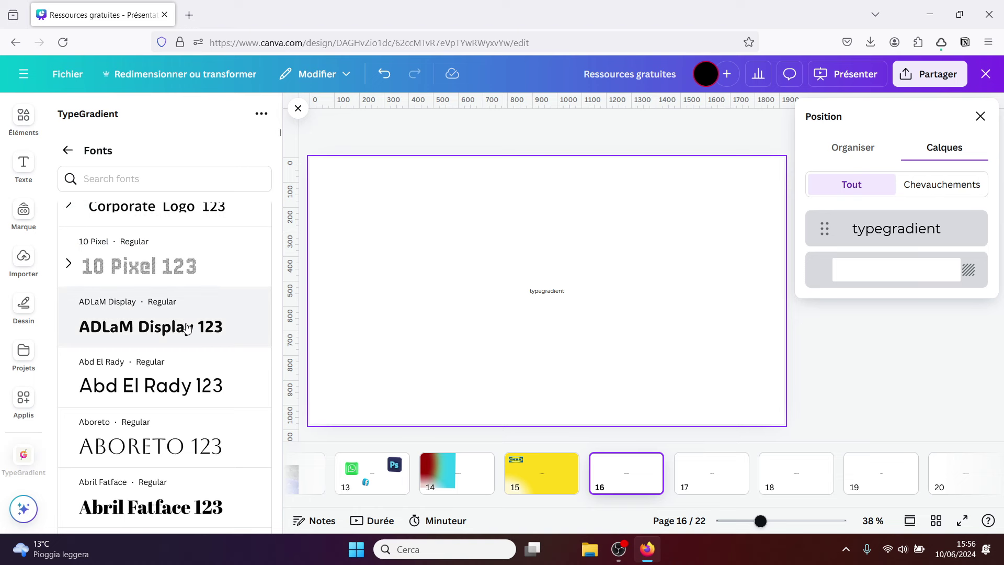
click(149, 177)
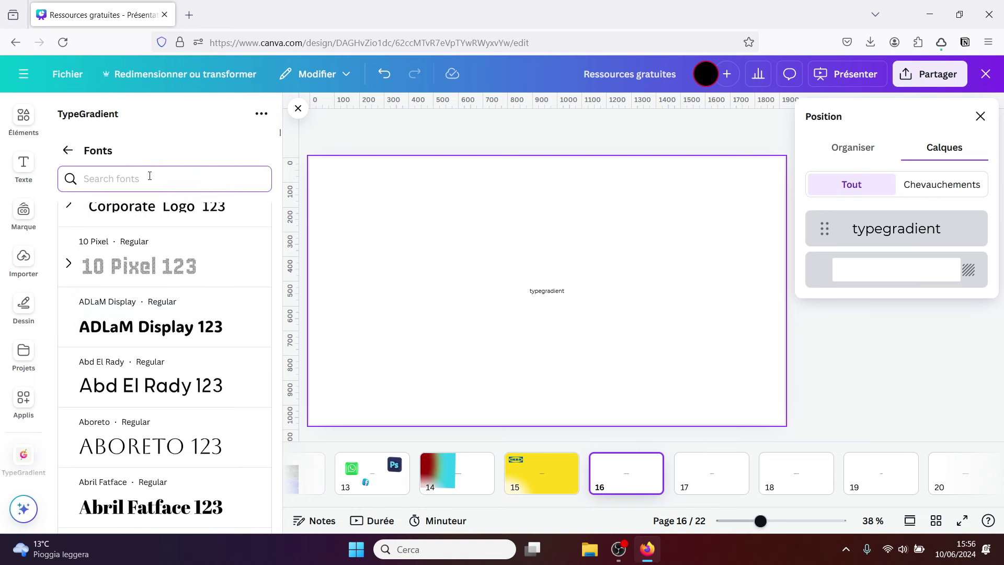
text(pop)
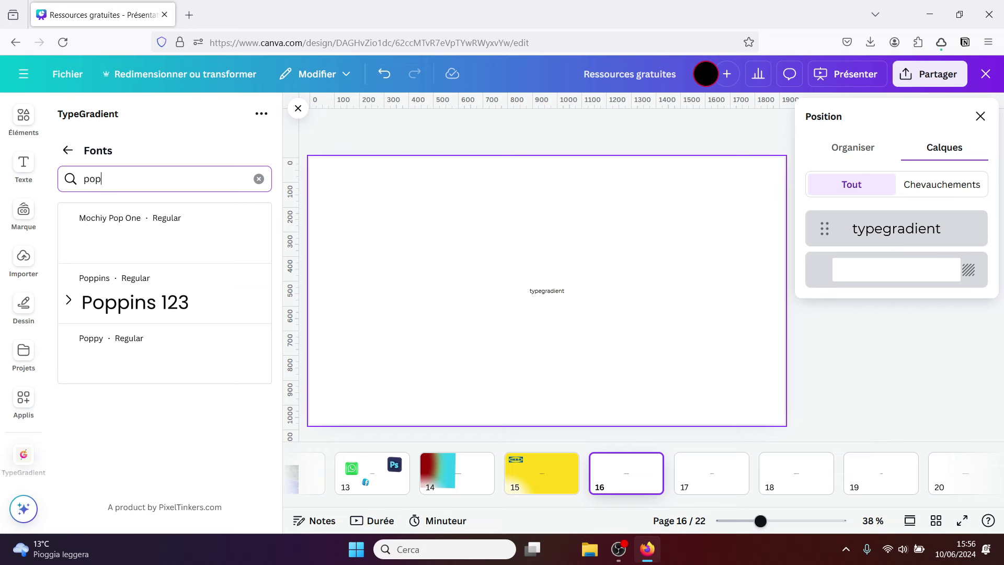
click(151, 309)
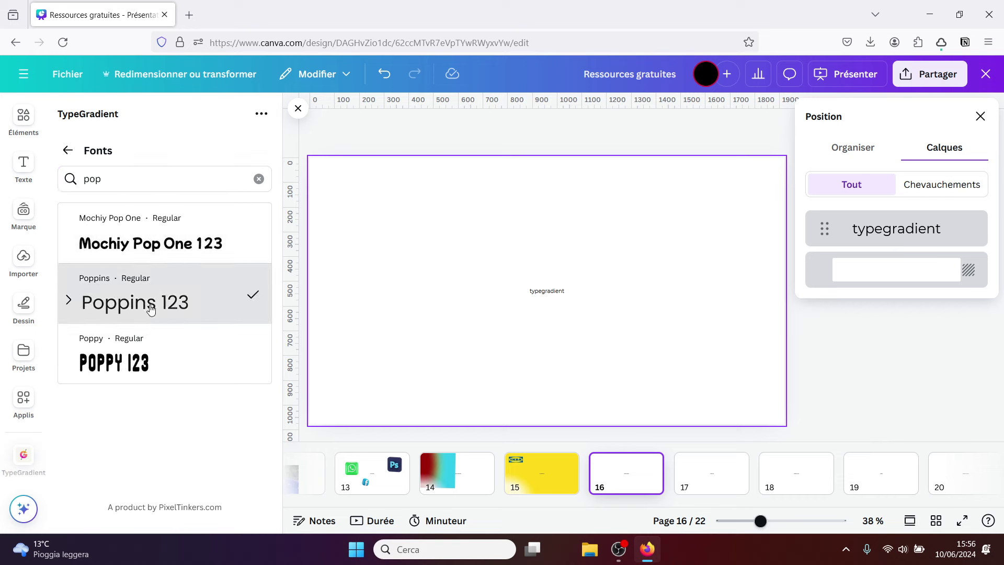
click(66, 152)
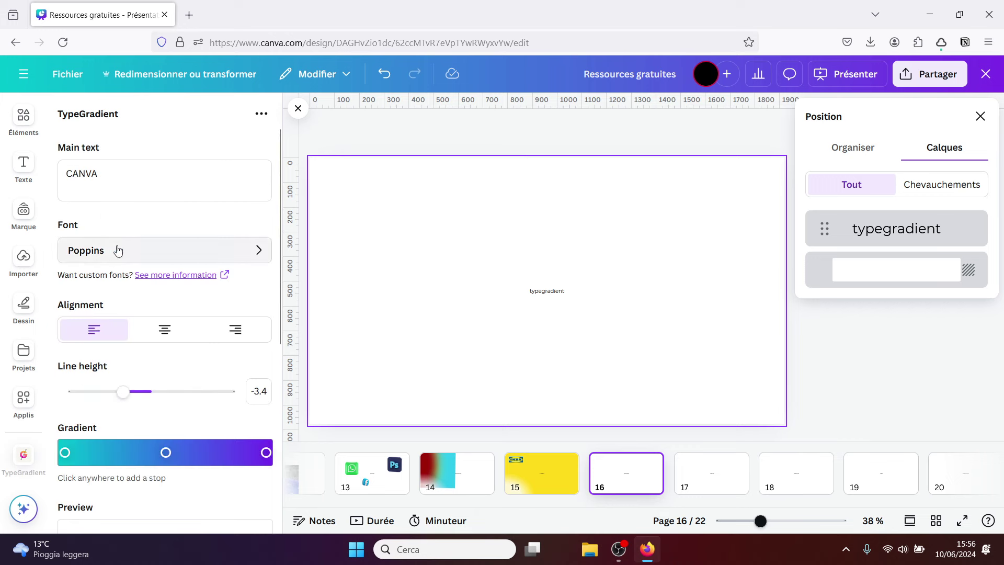
Change the first colour stop of the text gradient to a bright yellow.
drag(281, 255, 272, 335)
scroll(184, 254, down, 1)
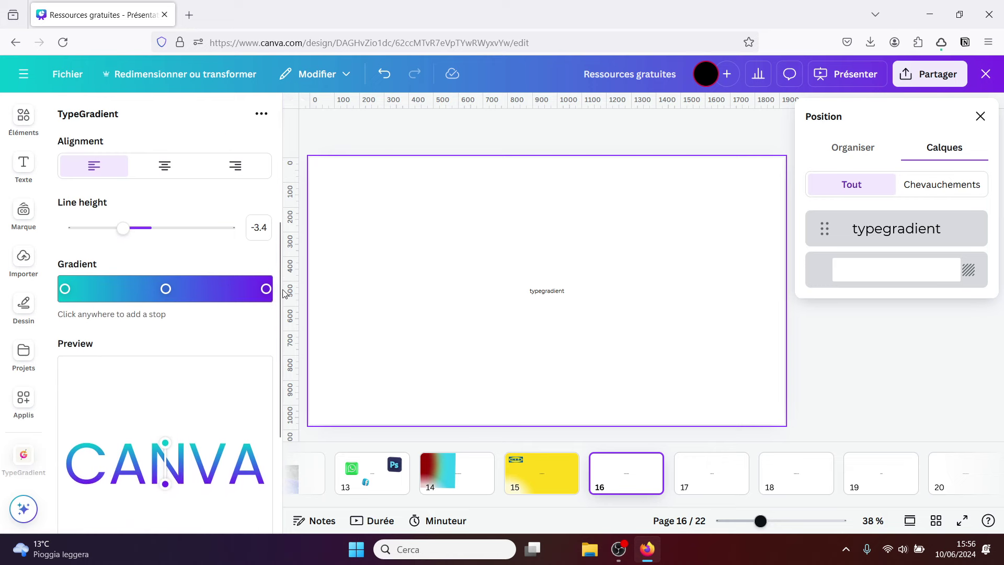
drag(279, 293, 276, 323)
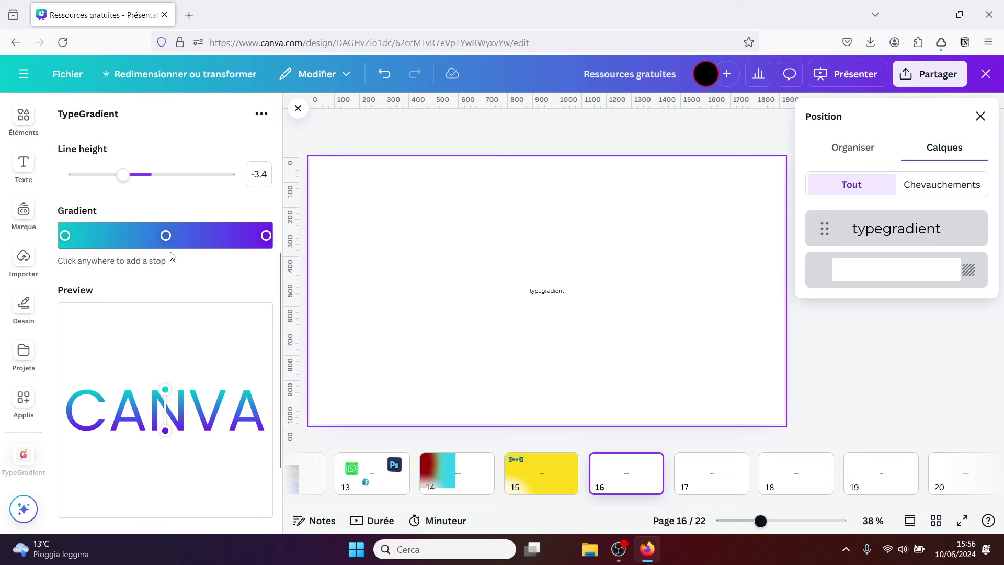
click(65, 236)
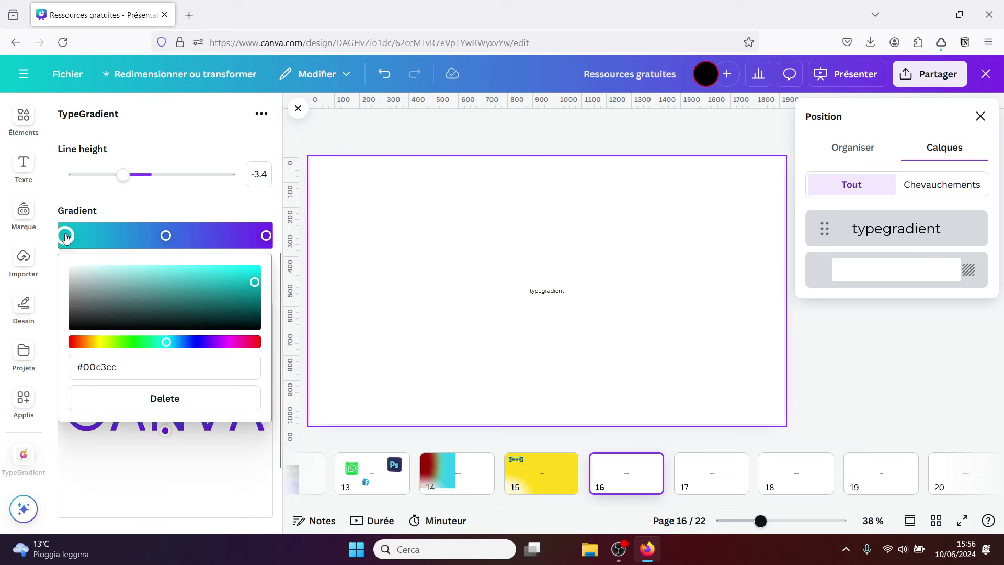
click(102, 342)
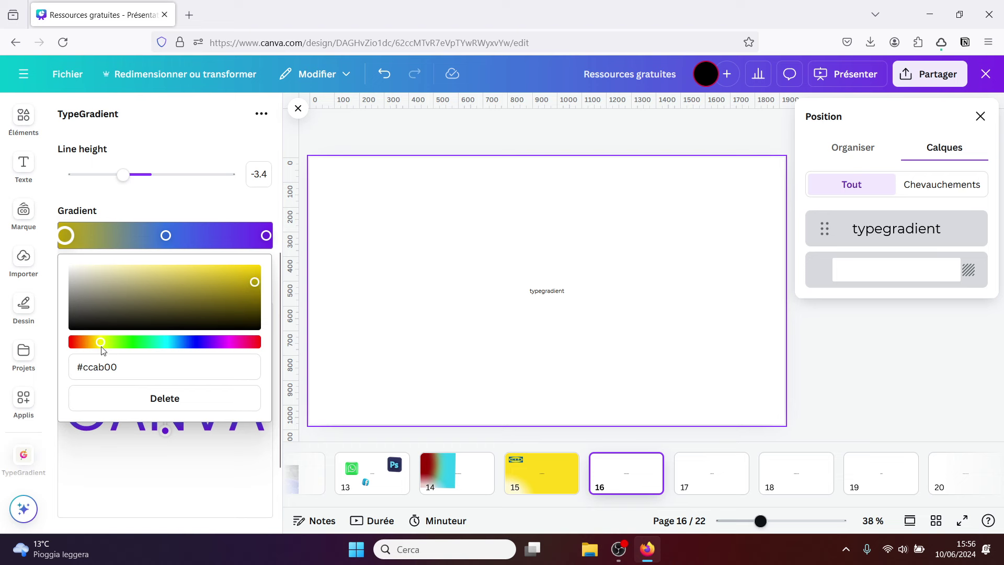
click(97, 343)
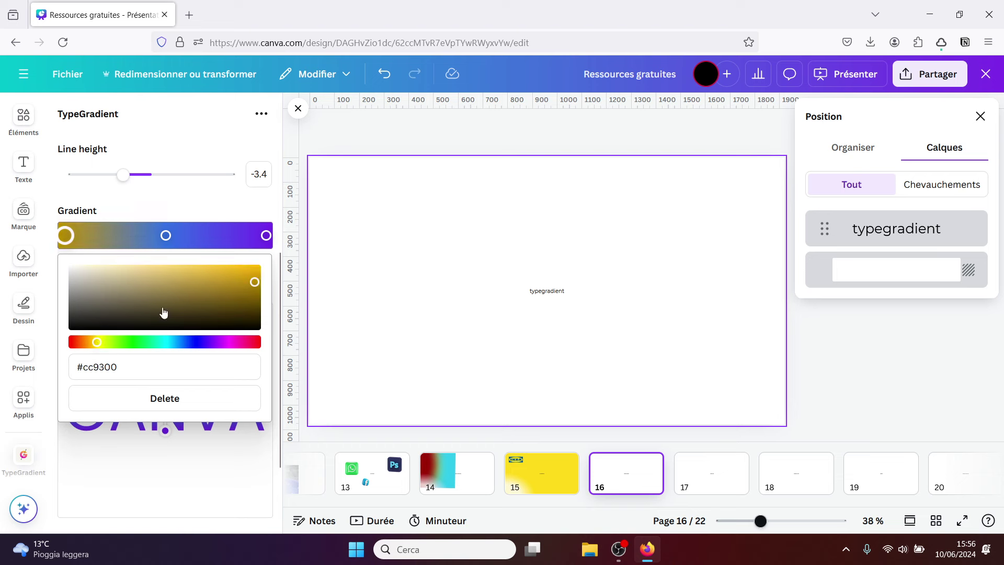
click(104, 342)
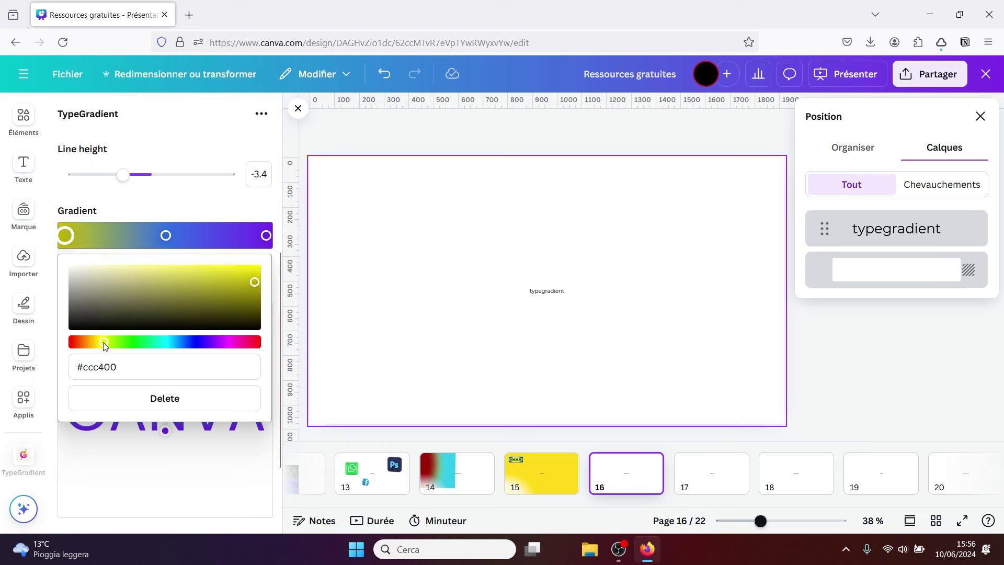
mouse_move(252, 287)
mouse_down()
mouse_move(242, 273)
mouse_move(255, 271)
mouse_up()
Set the gradient's middle colour stop to bright green #70ff00 and its last stop to red.
click(166, 235)
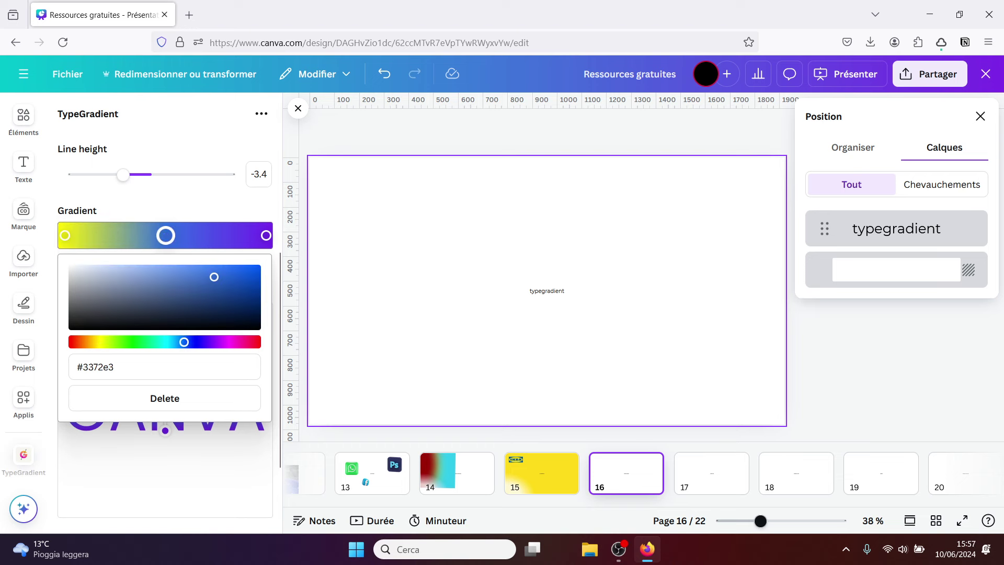
click(121, 341)
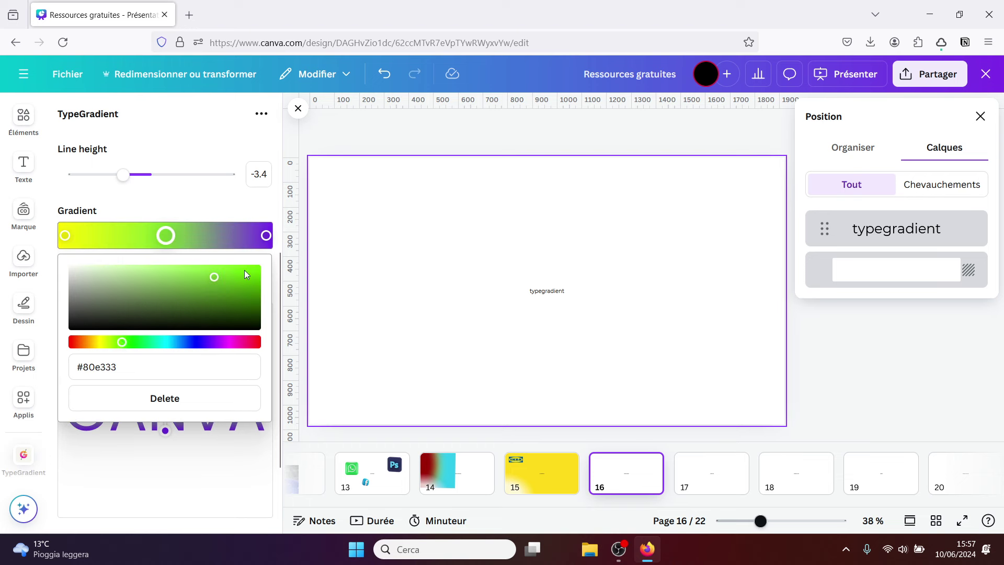
drag(213, 275, 254, 271)
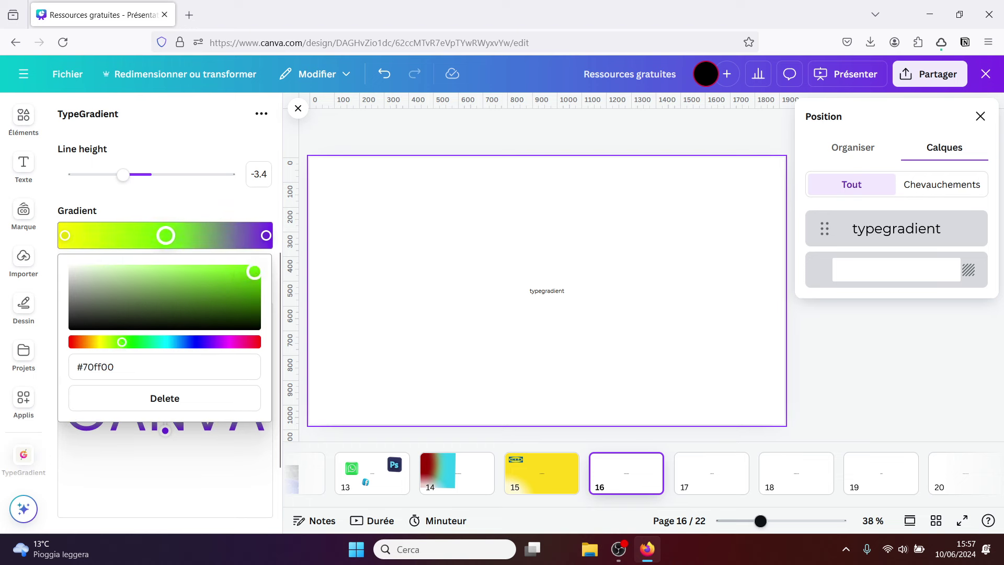
click(268, 238)
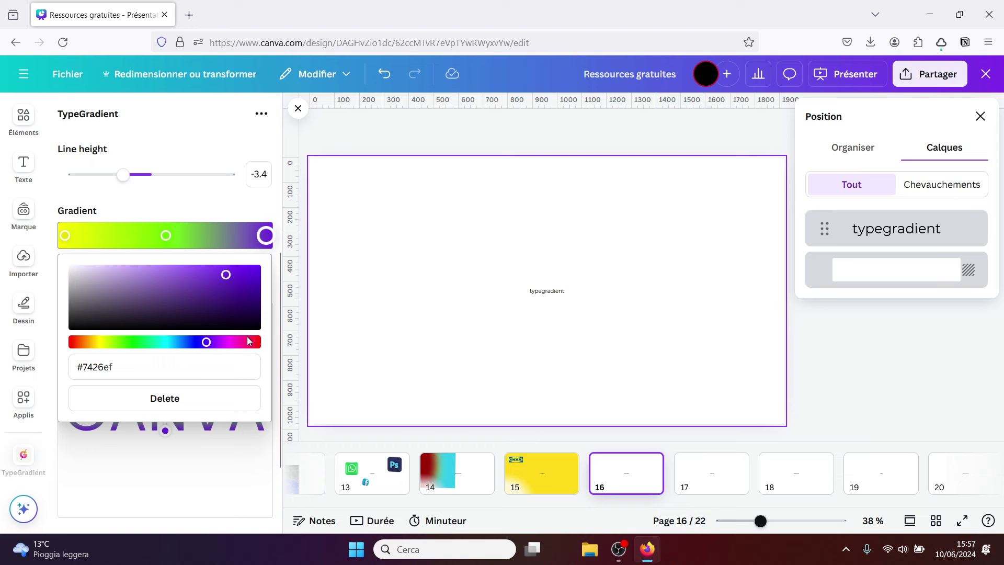
click(259, 343)
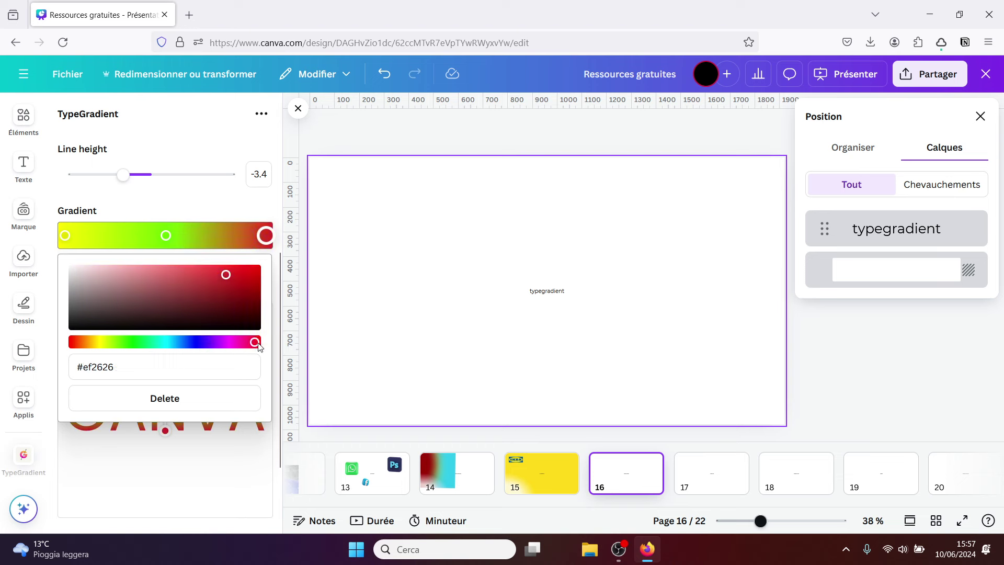
click(228, 197)
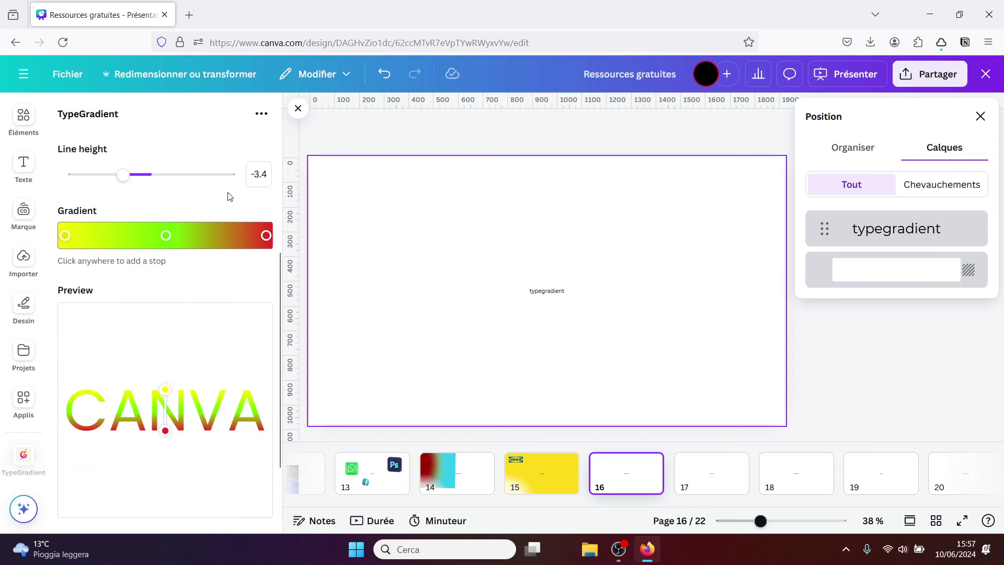
Move the green stop to about three quarters of the gradient and slant its direction from beyond the preview's upper left to below the first A.
drag(166, 235, 223, 235)
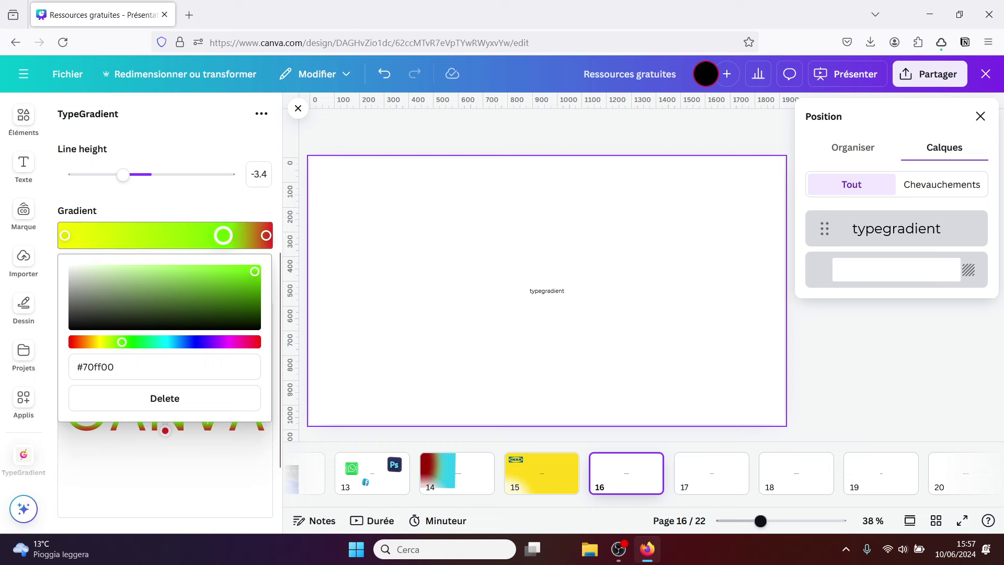
click(261, 198)
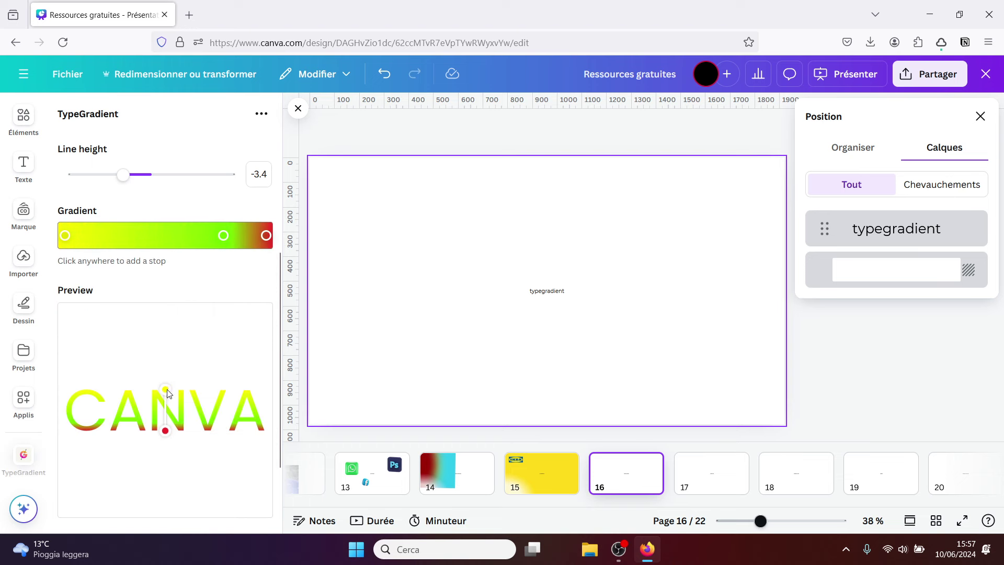
drag(168, 393, 179, 366)
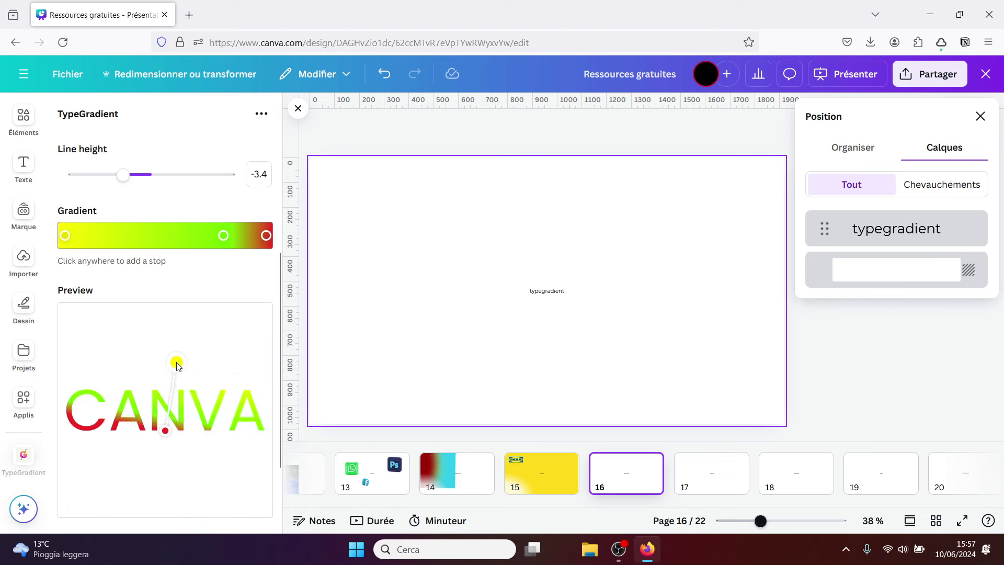
drag(166, 431, 134, 458)
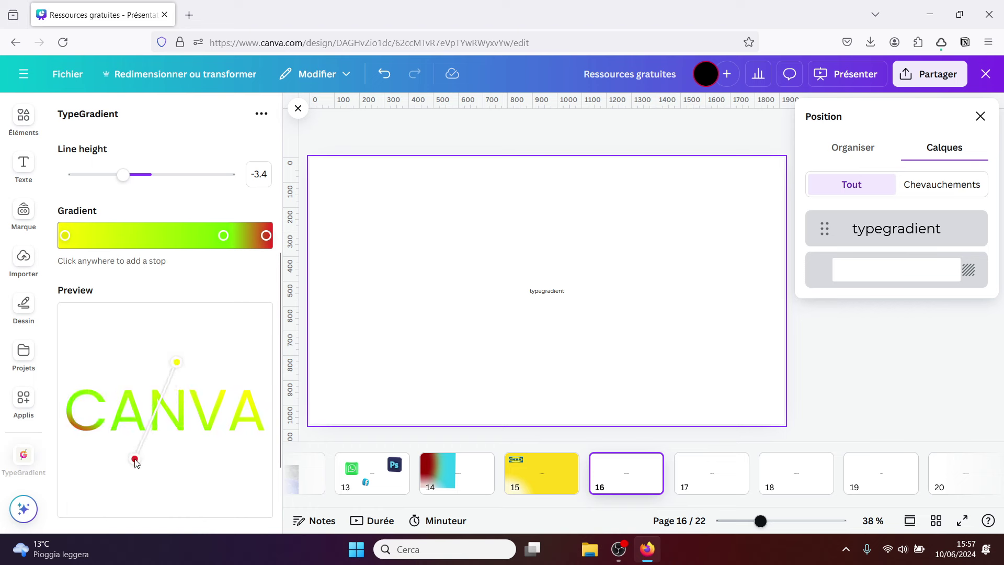
drag(177, 360, 74, 249)
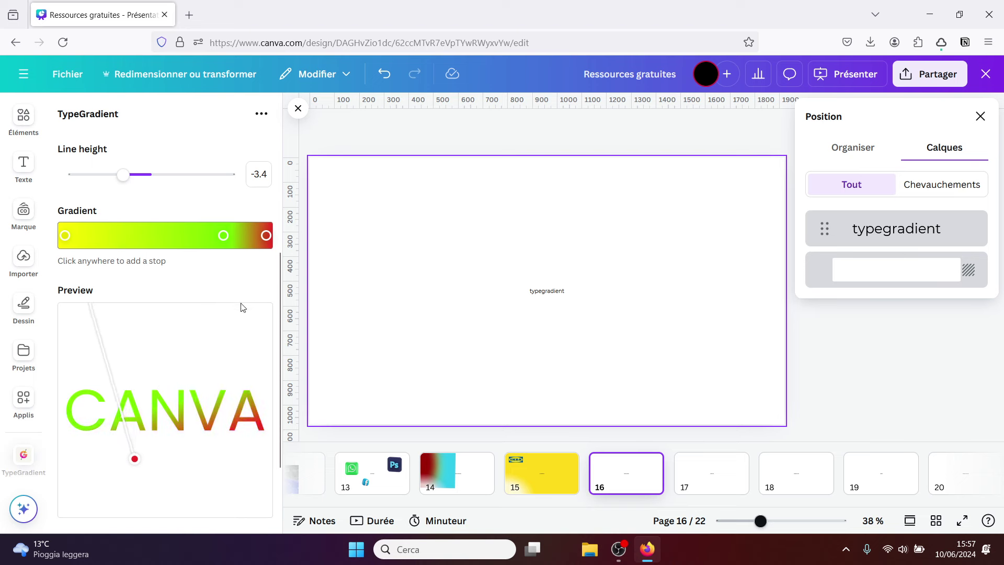
scroll(272, 340, down, 2)
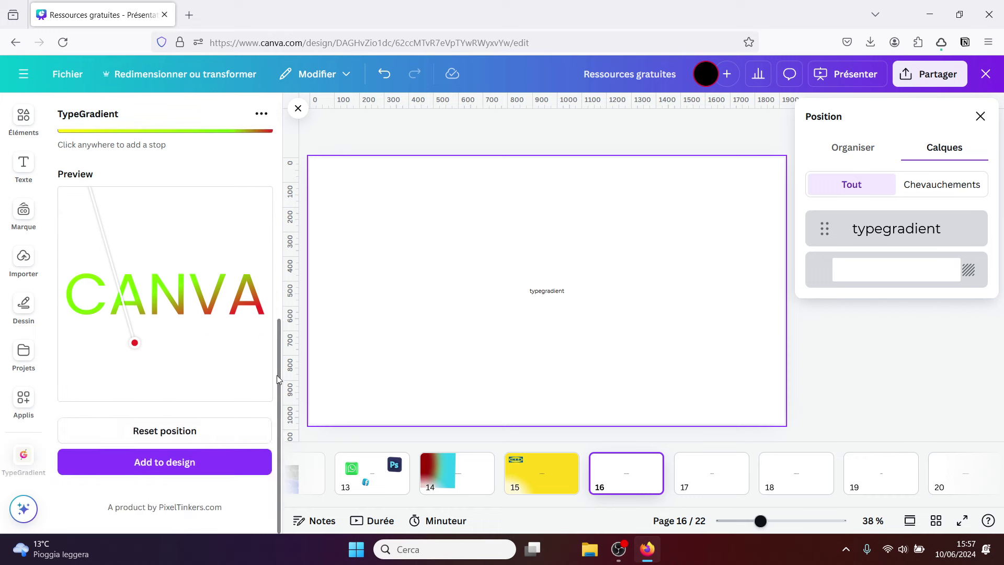
Add the gradient CANVA text to page 16, enlarge it and place it above the typegradient label.
click(198, 473)
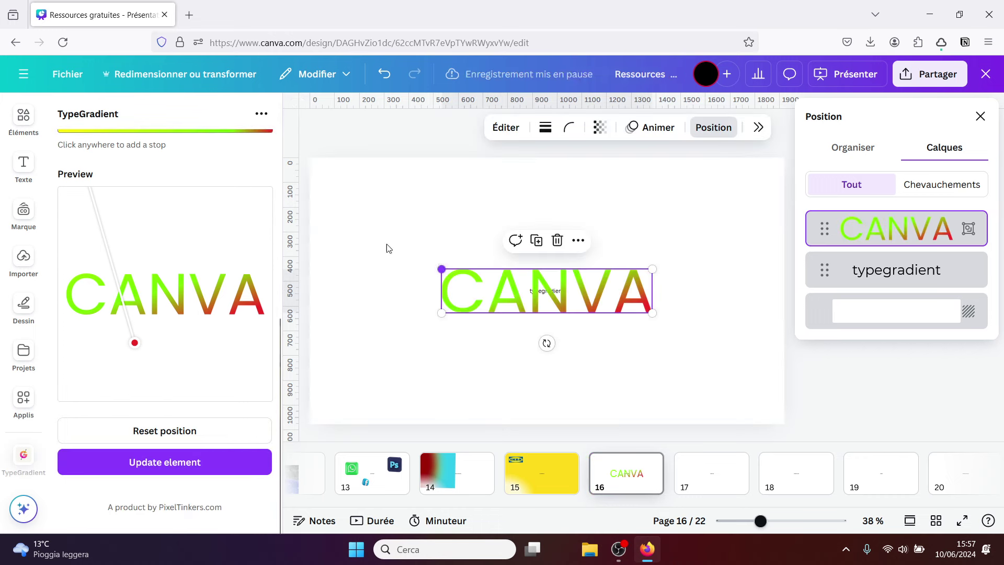
drag(399, 271, 461, 221)
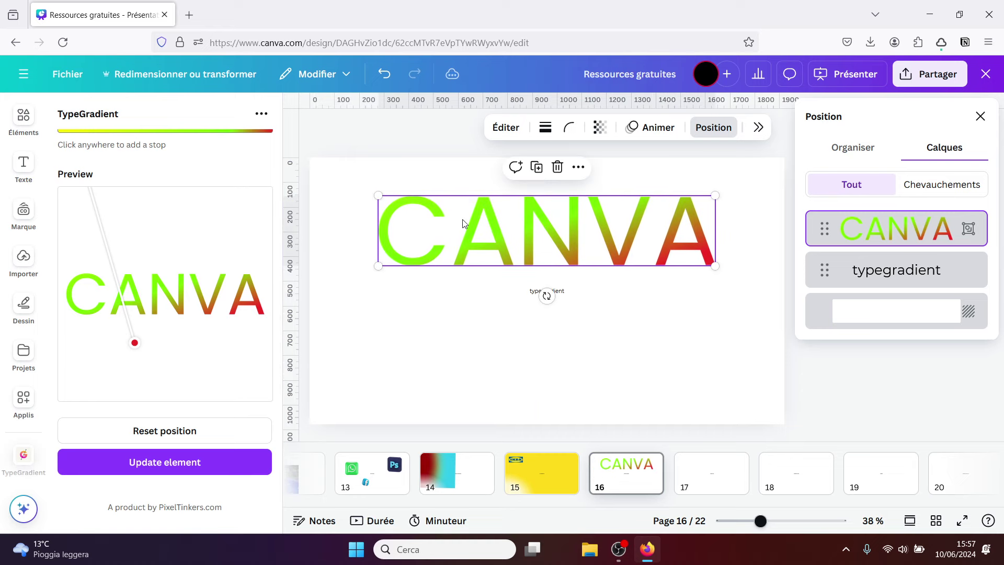
On page 17, search the apps for "typecraft" and open TypeCraft.
click(707, 469)
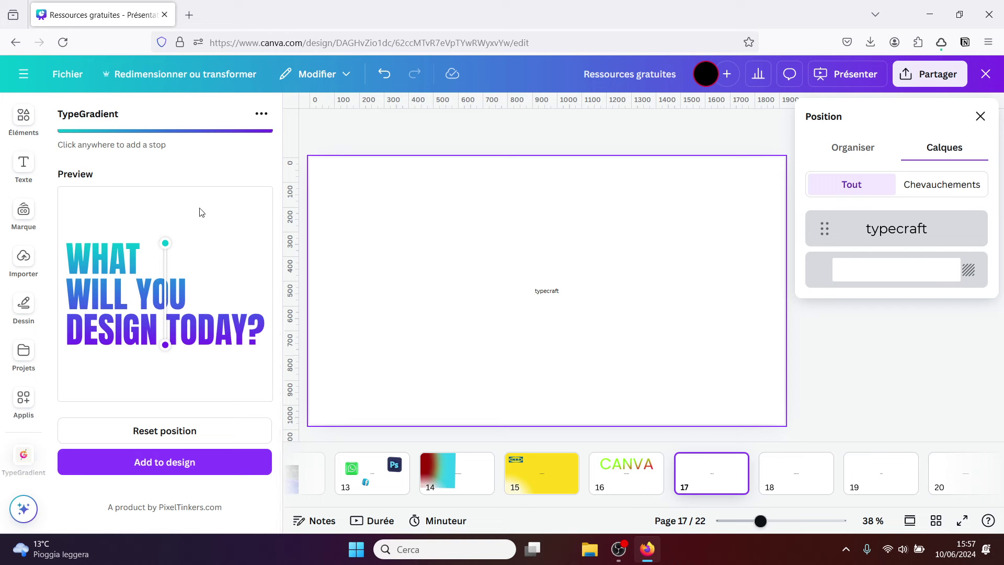
click(19, 409)
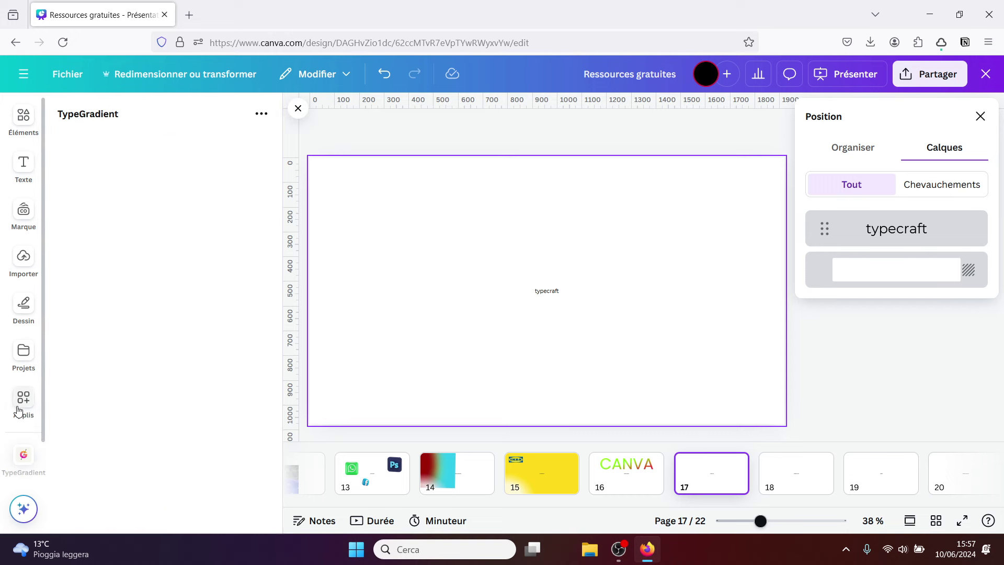
click(148, 117)
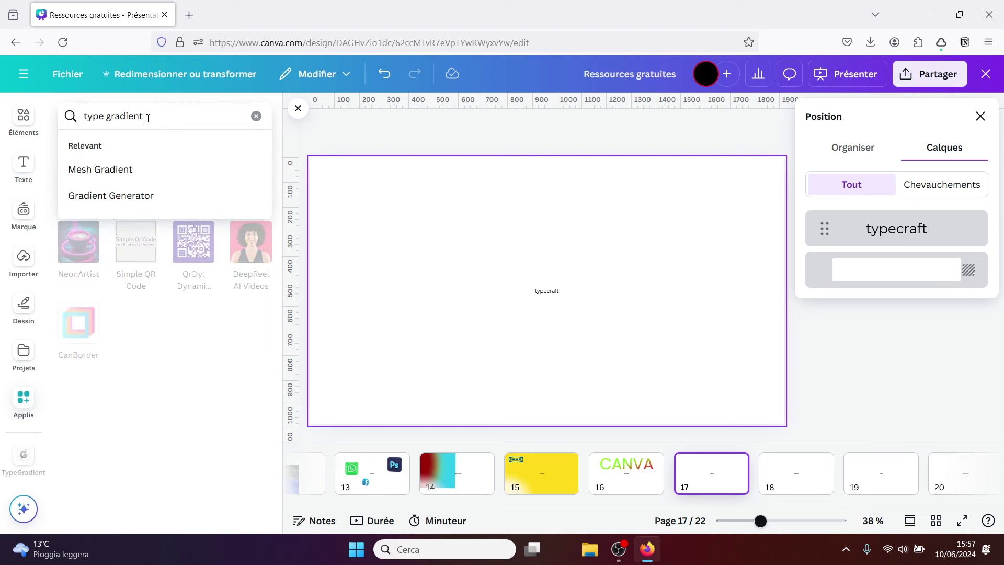
drag(148, 118, 109, 116)
text(craf)
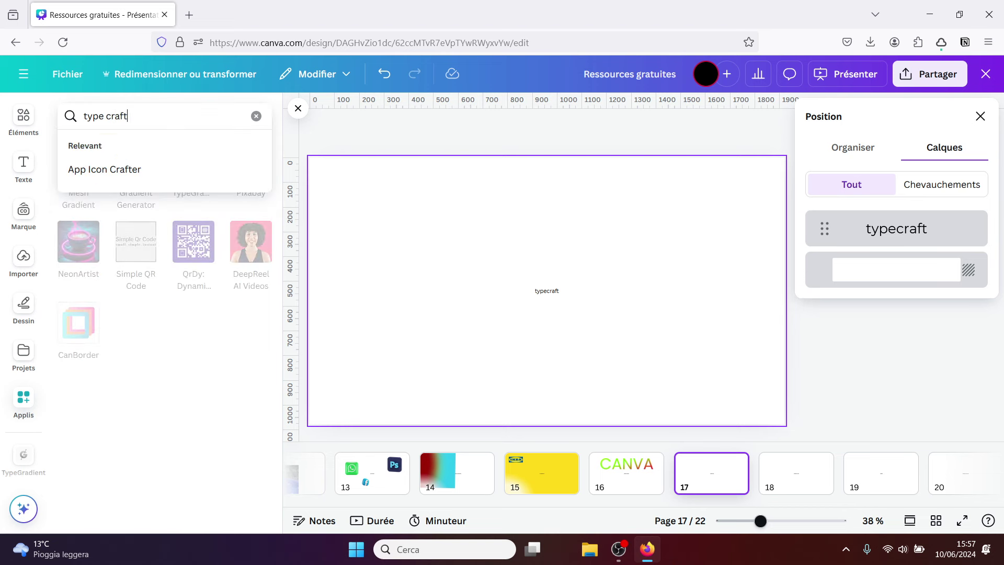
text(t)
key(Return)
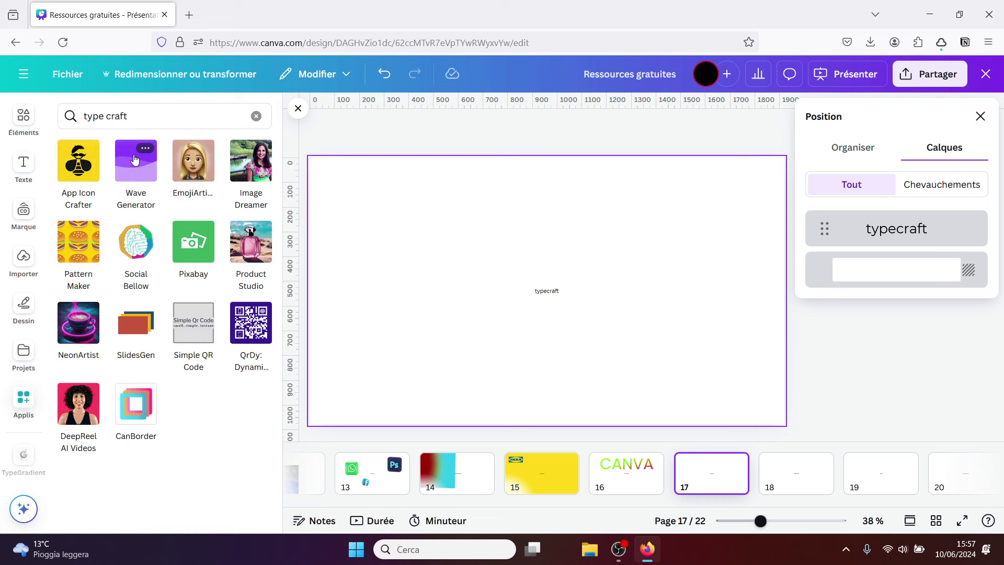
click(109, 116)
key(BackSpace)
key(Return)
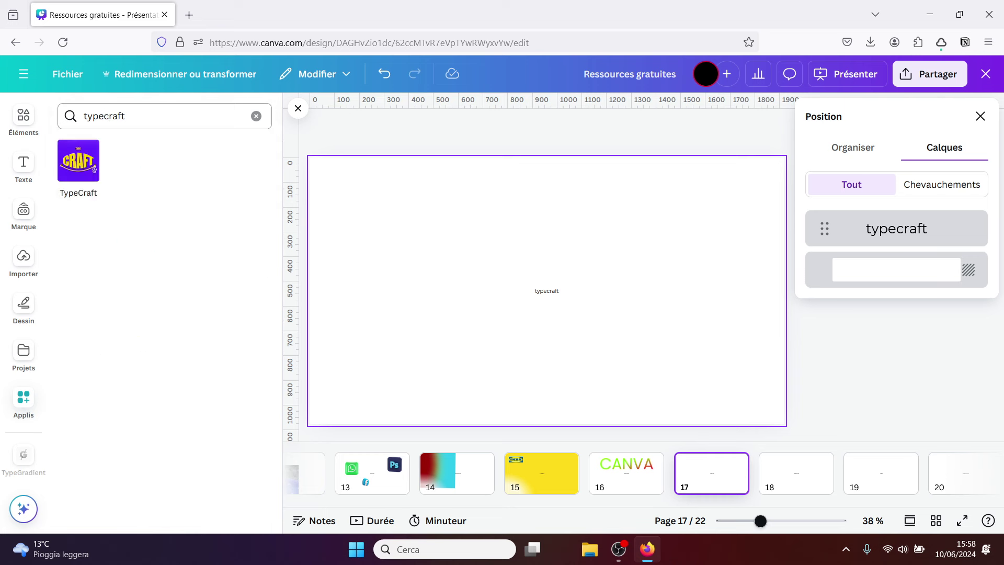
click(81, 164)
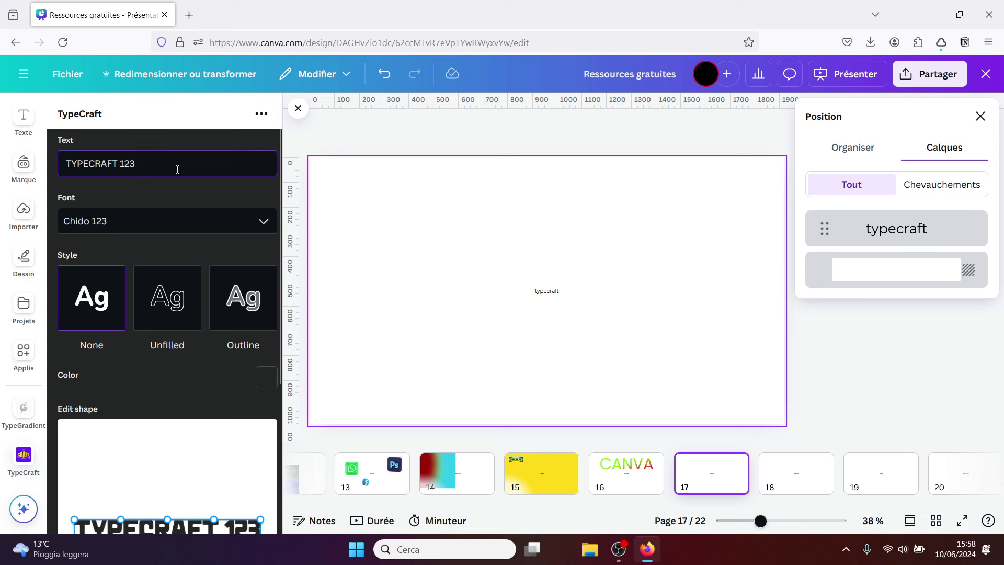
Replace the TypeCraft text with "Canva" and look at the available fonts, keeping Chido 123.
drag(177, 169, 32, 158)
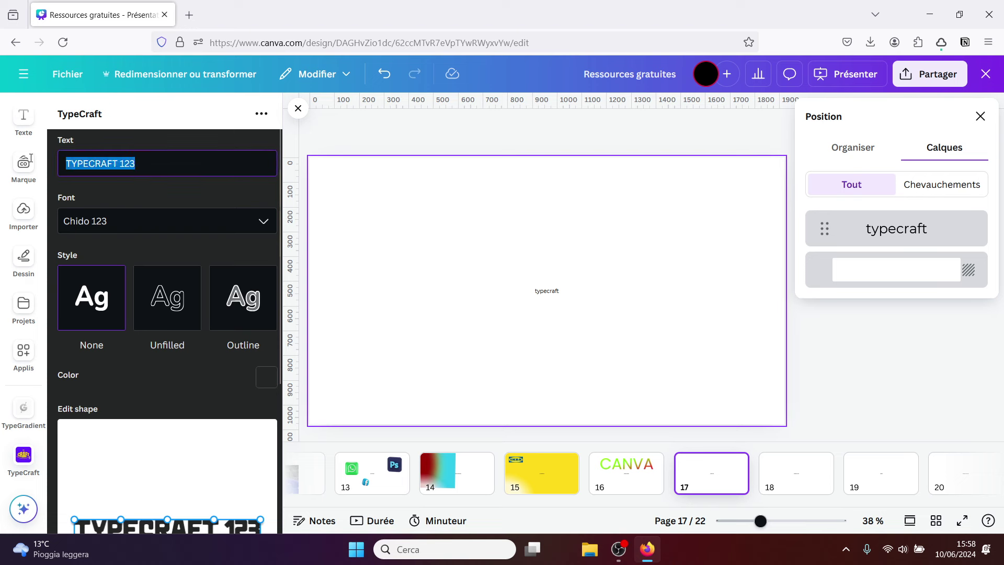
text(Canva)
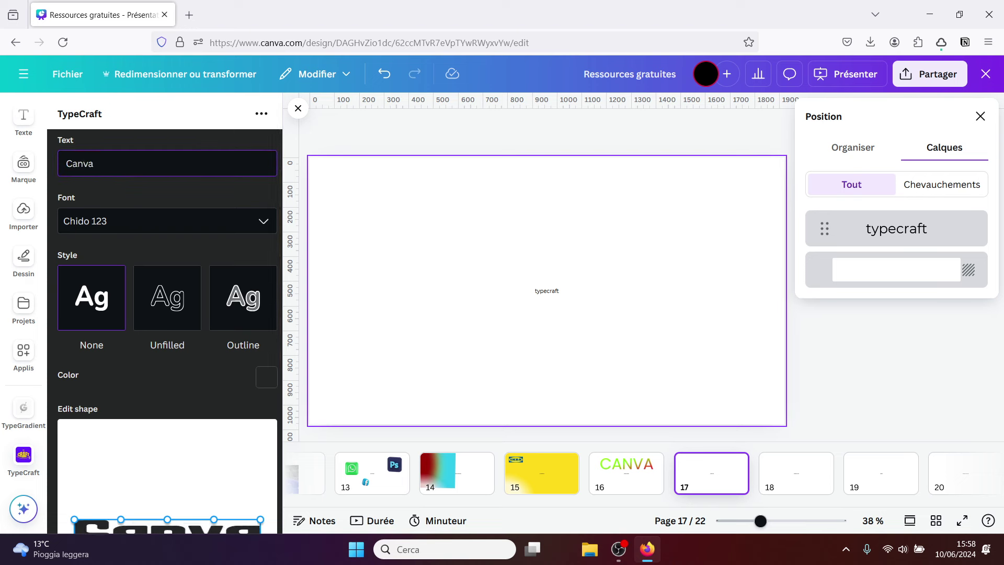
click(116, 224)
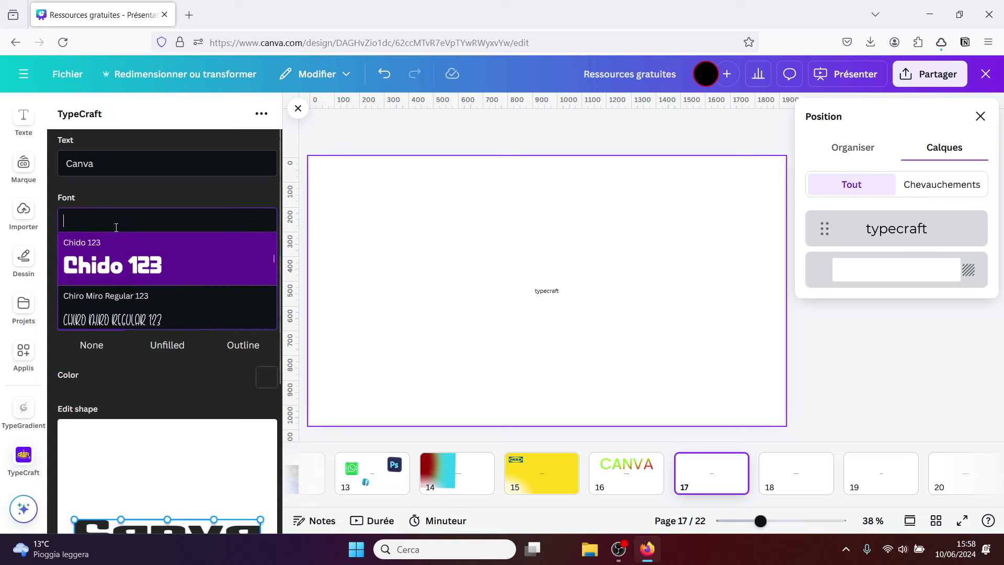
click(169, 204)
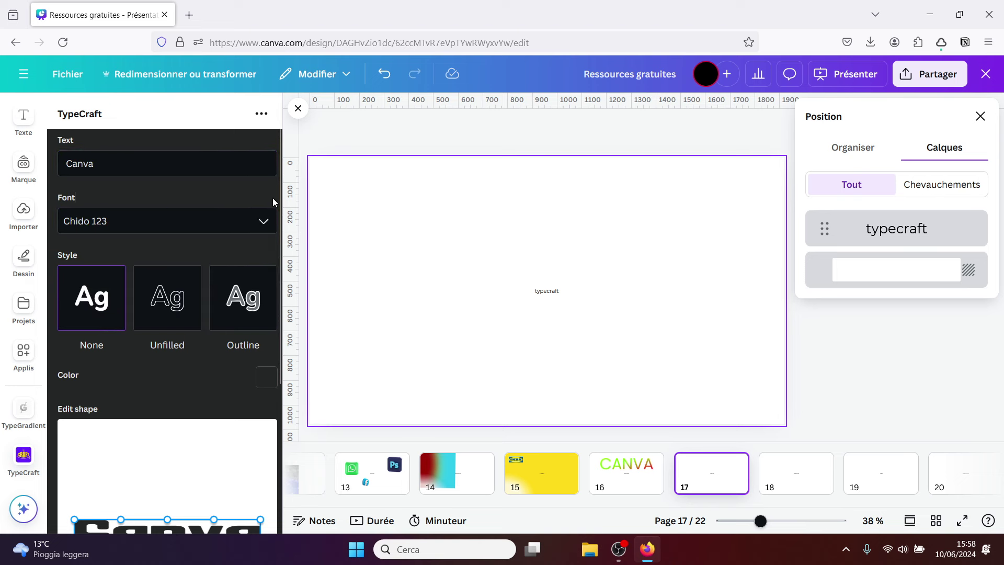
Give the Canva text the Unfilled style with a blue border colour and a border width of 4.
scroll(278, 198, down, 2)
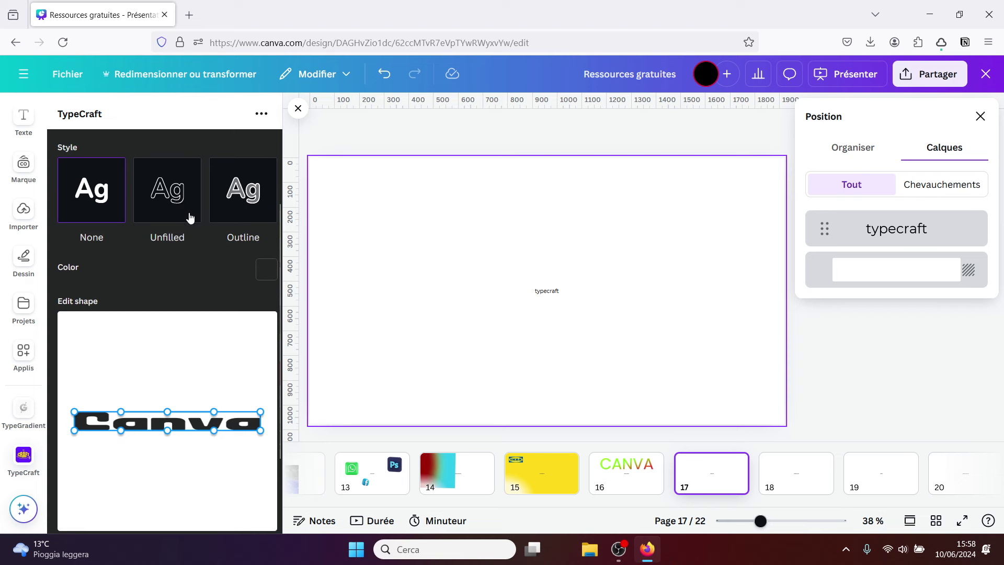
click(167, 200)
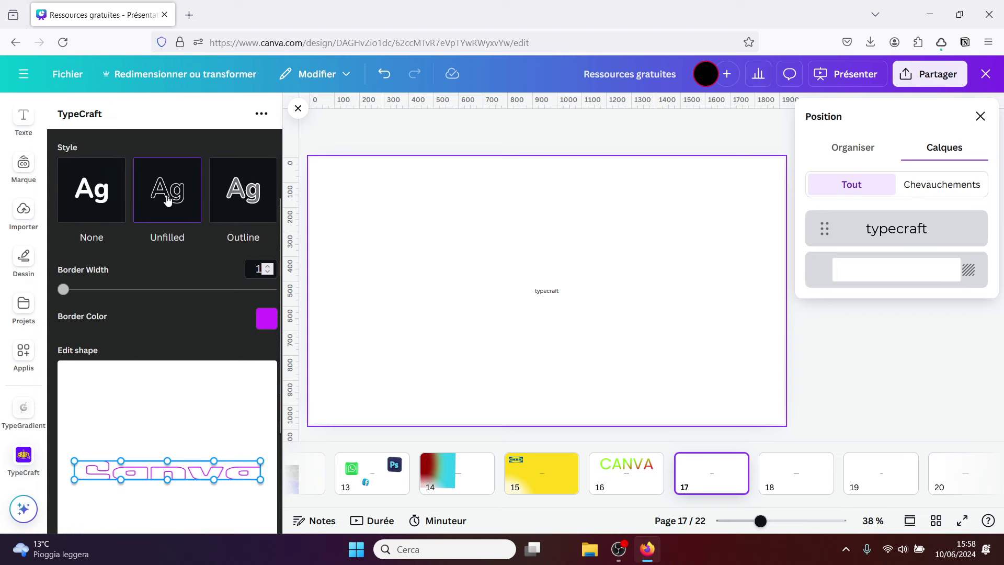
click(269, 322)
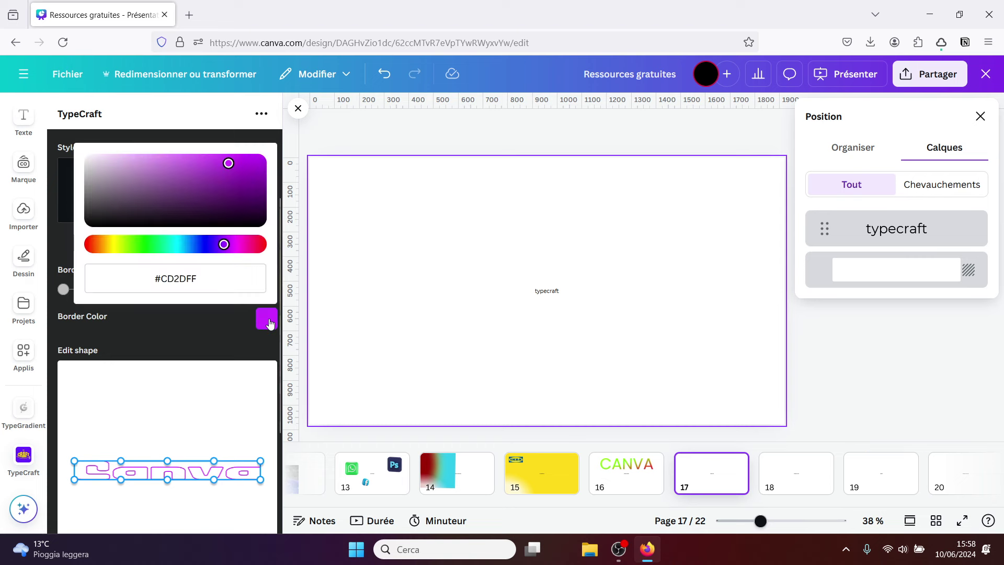
click(199, 246)
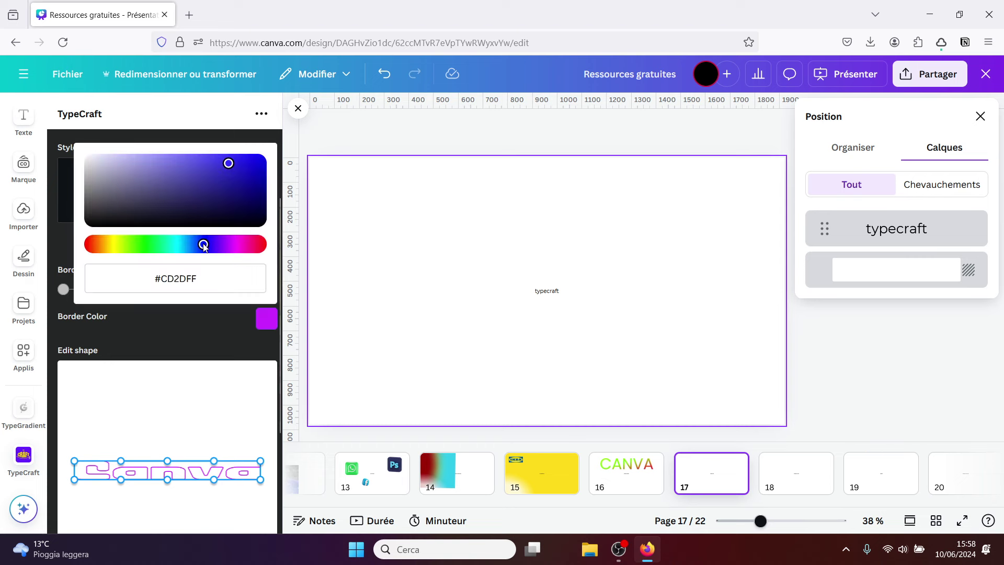
click(200, 324)
drag(64, 289, 101, 287)
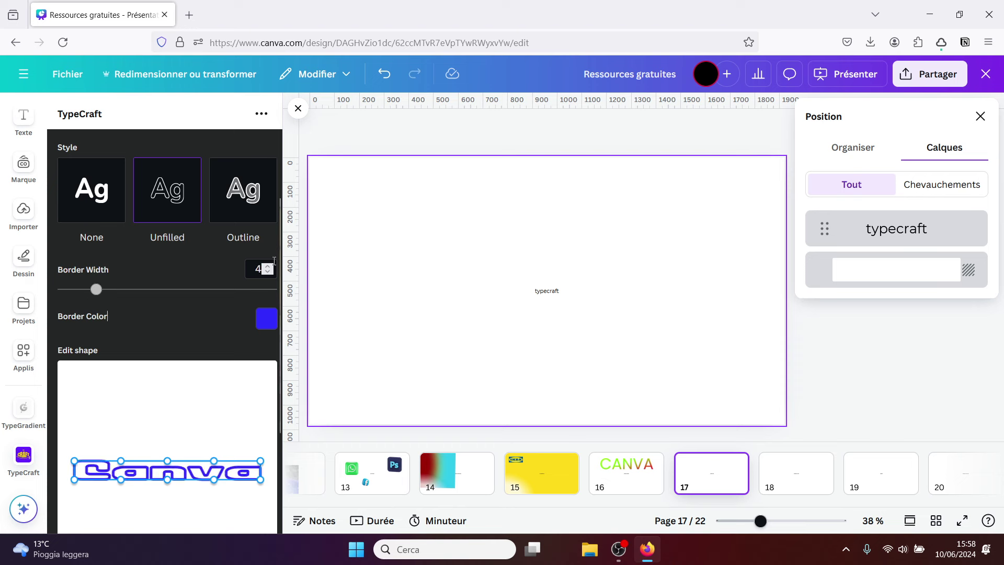
Warp the Canva text by pulling its upper-left corner into a peak, curving the upper edge upward and bulging the lower edge downward.
scroll(267, 267, down, 3)
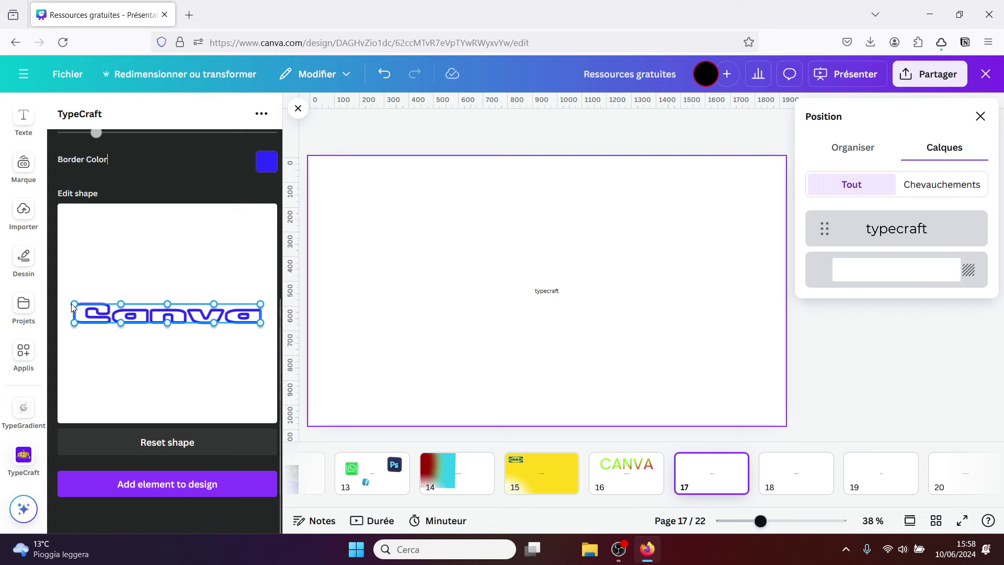
drag(72, 304, 114, 207)
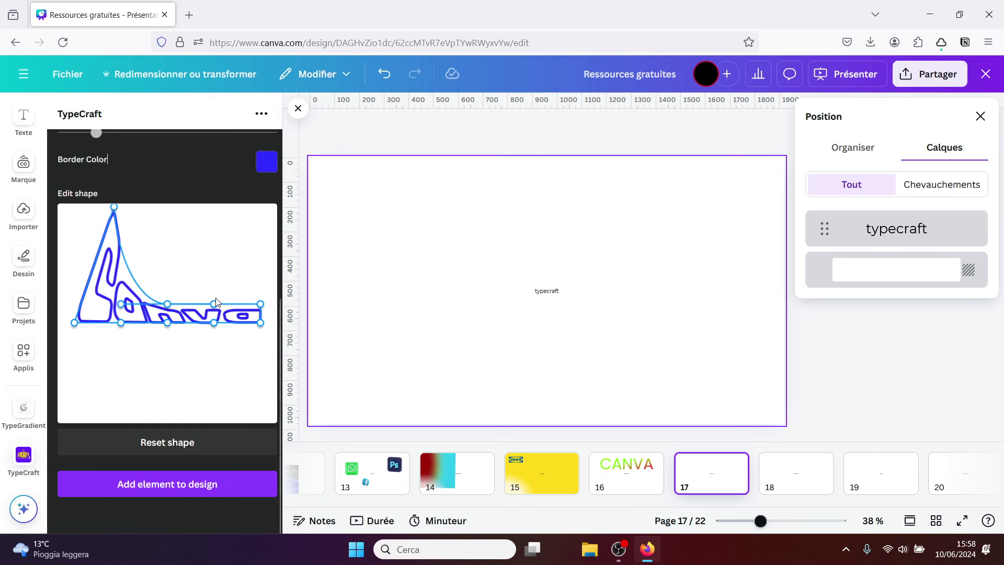
drag(214, 305, 200, 235)
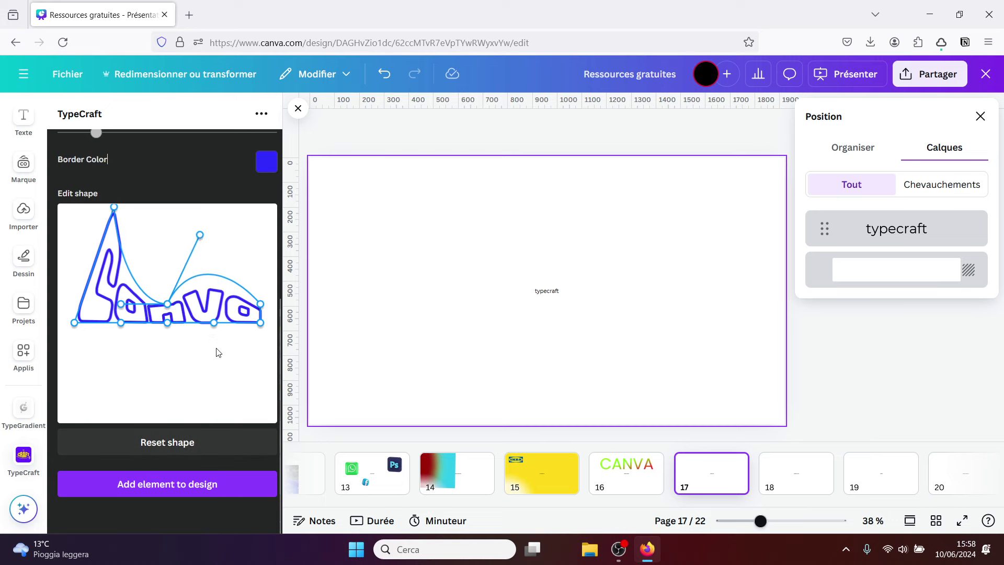
drag(167, 324, 162, 387)
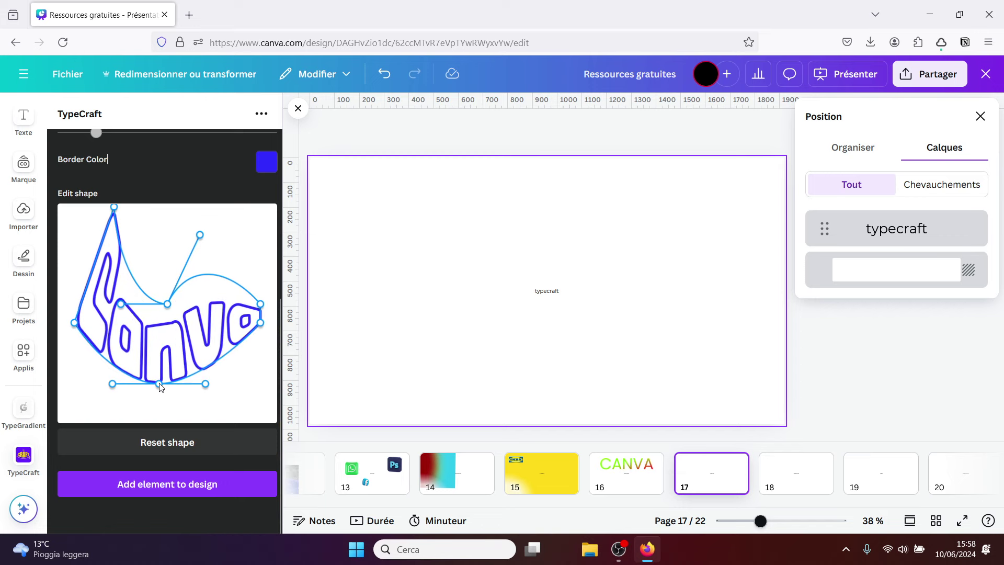
drag(160, 388, 229, 408)
drag(124, 305, 169, 217)
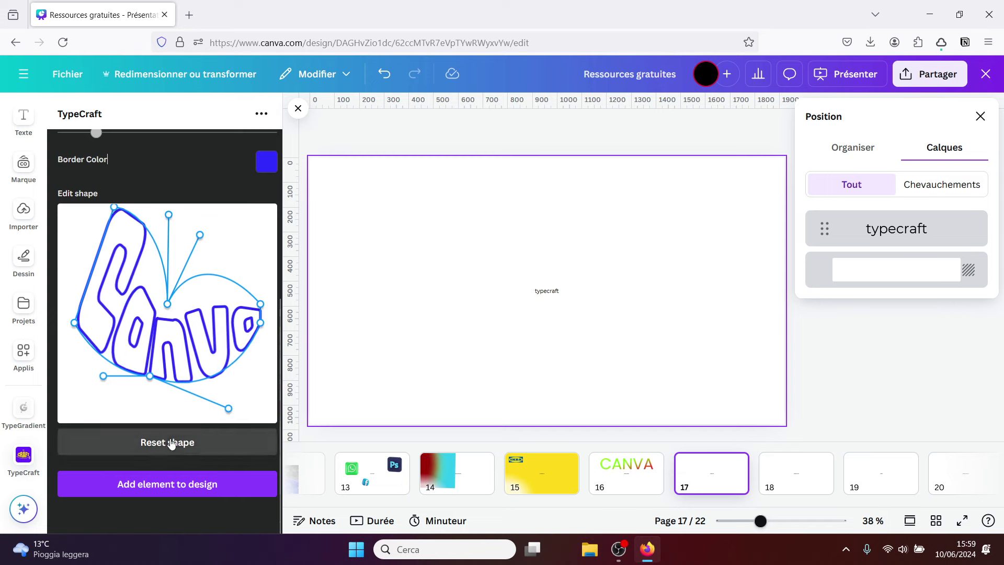
Add the warped Canva text to page 17 and enlarge it on the left half of the page.
click(166, 485)
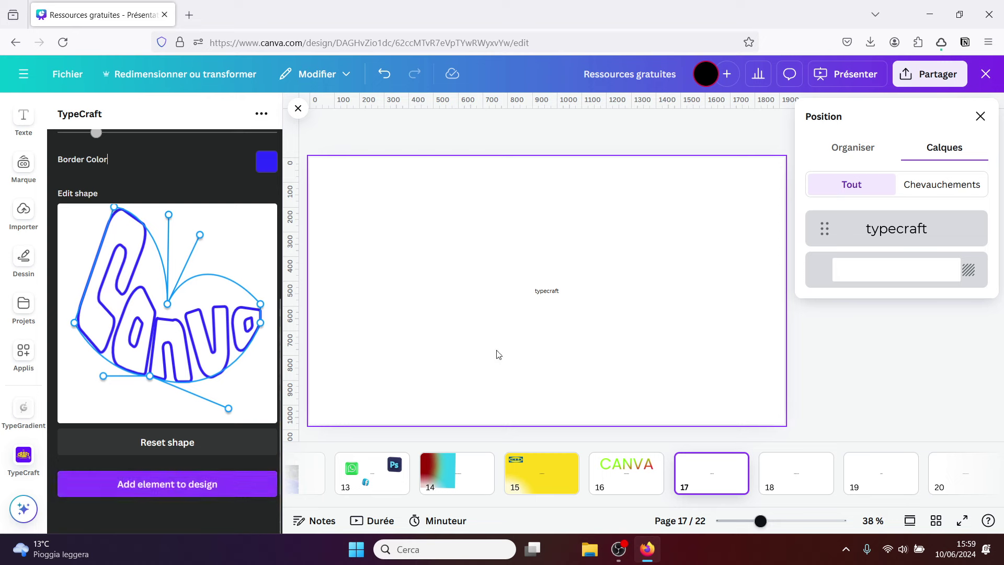
drag(529, 314, 375, 365)
drag(448, 291, 533, 204)
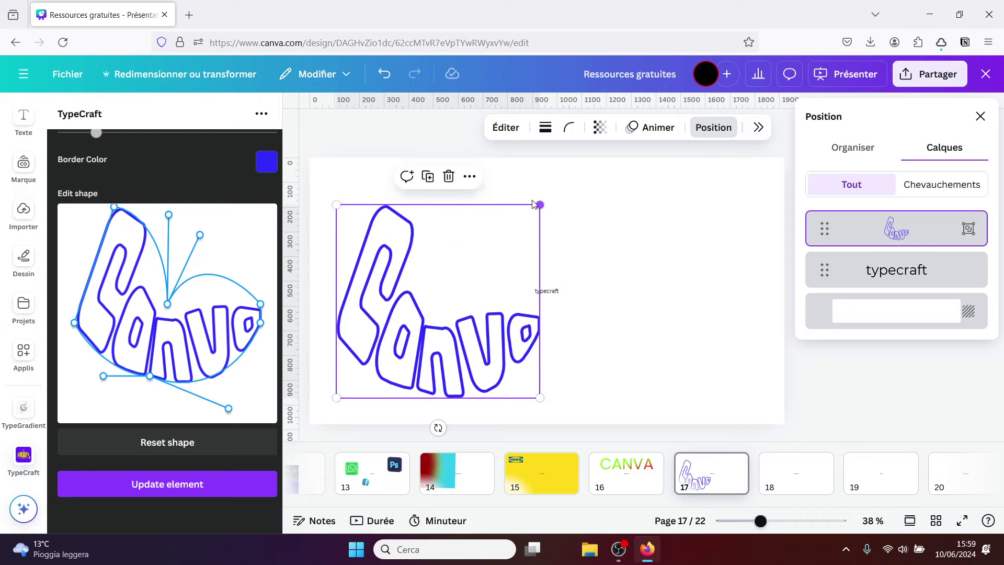
On page 18, search the apps for "type" and open TypeExtrude.
click(793, 466)
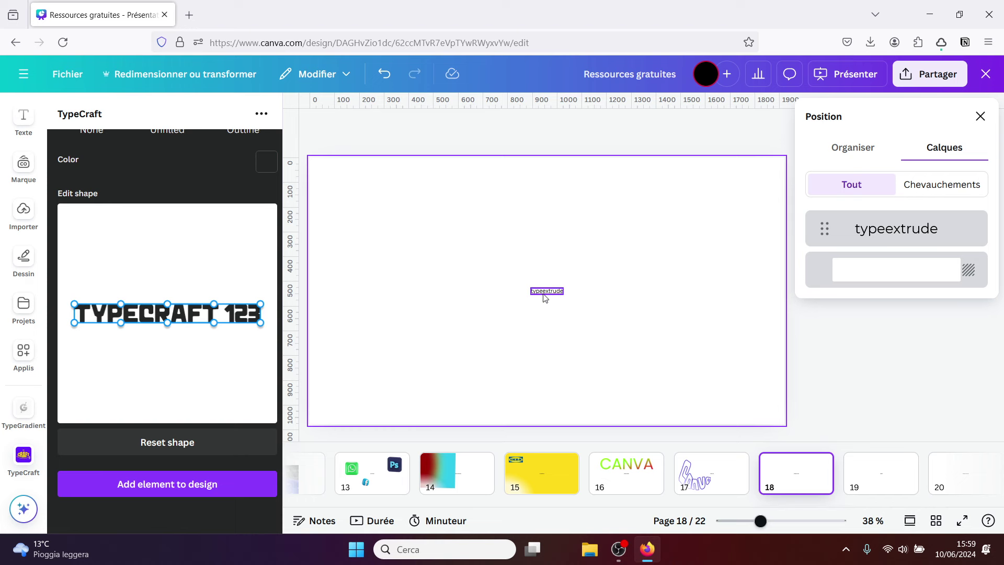
click(26, 361)
click(129, 115)
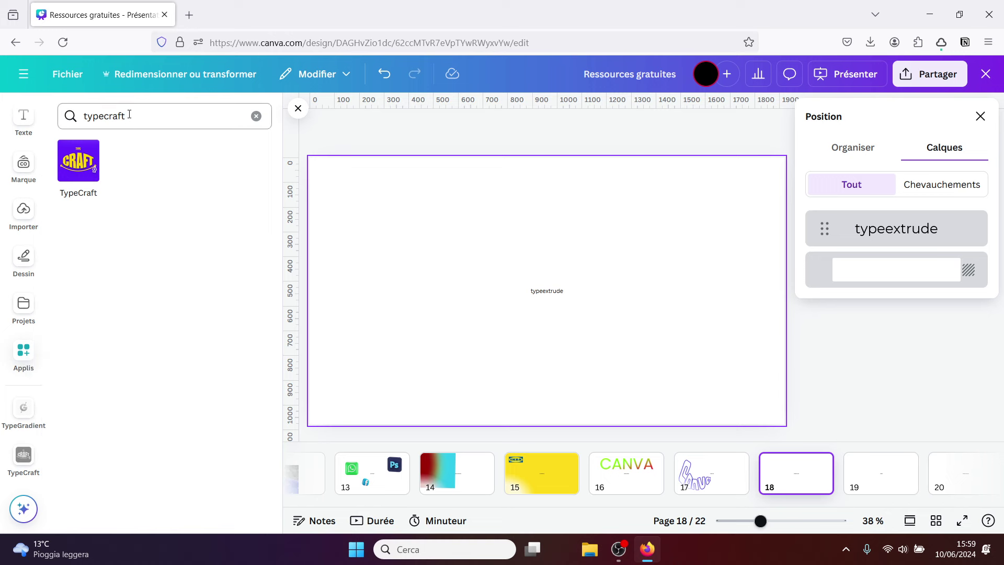
key(BackSpace)
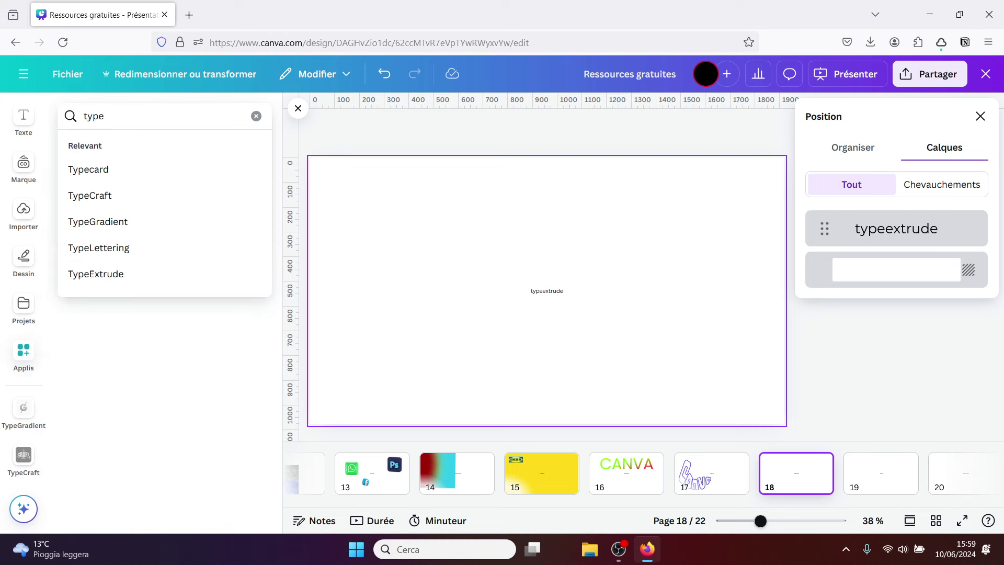
key(Return)
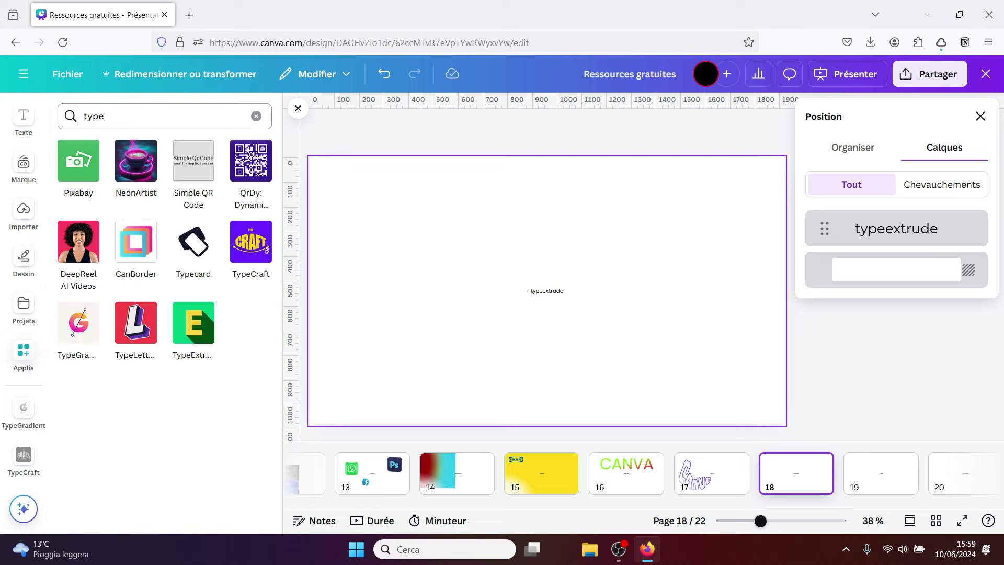
click(193, 330)
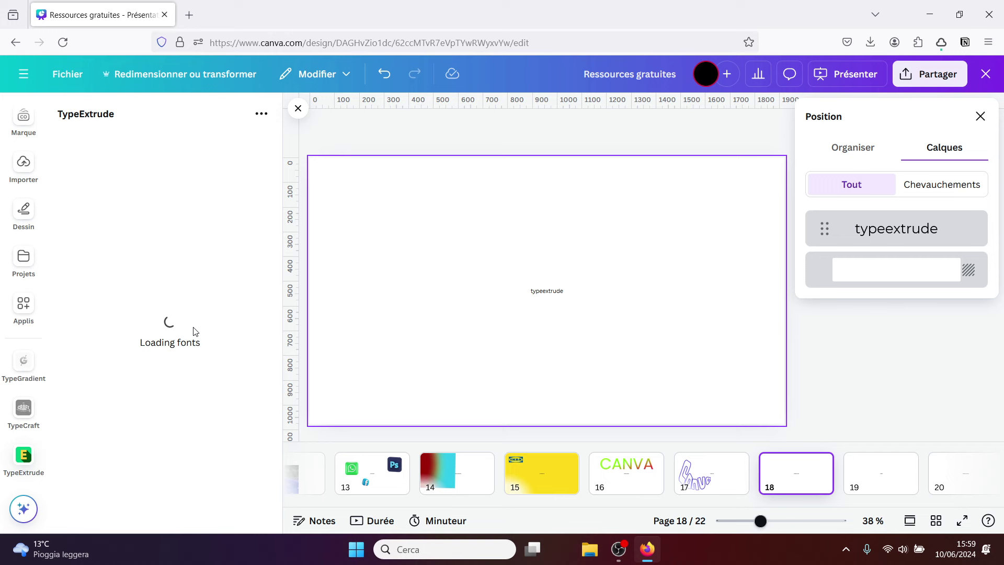
Replace the TypeExtrude main text with "Canva" and look at the font list, keeping Pattaya.
click(112, 171)
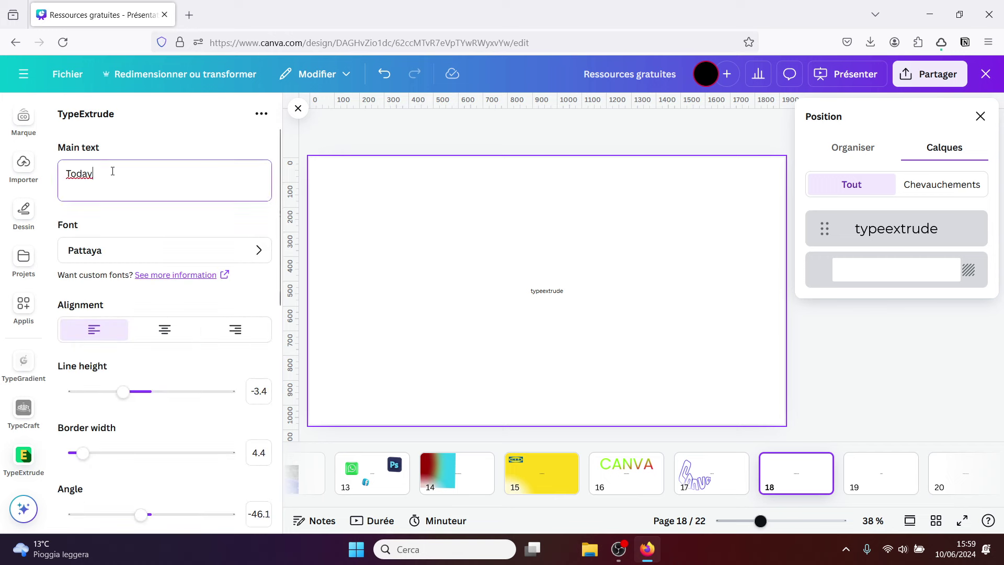
drag(112, 171, 36, 171)
text(Canva)
click(172, 253)
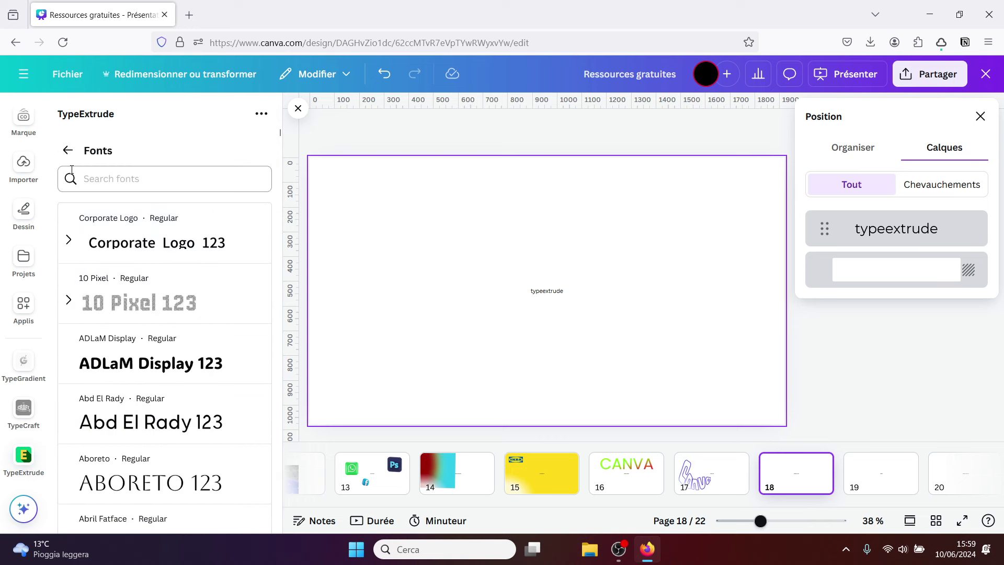
click(67, 151)
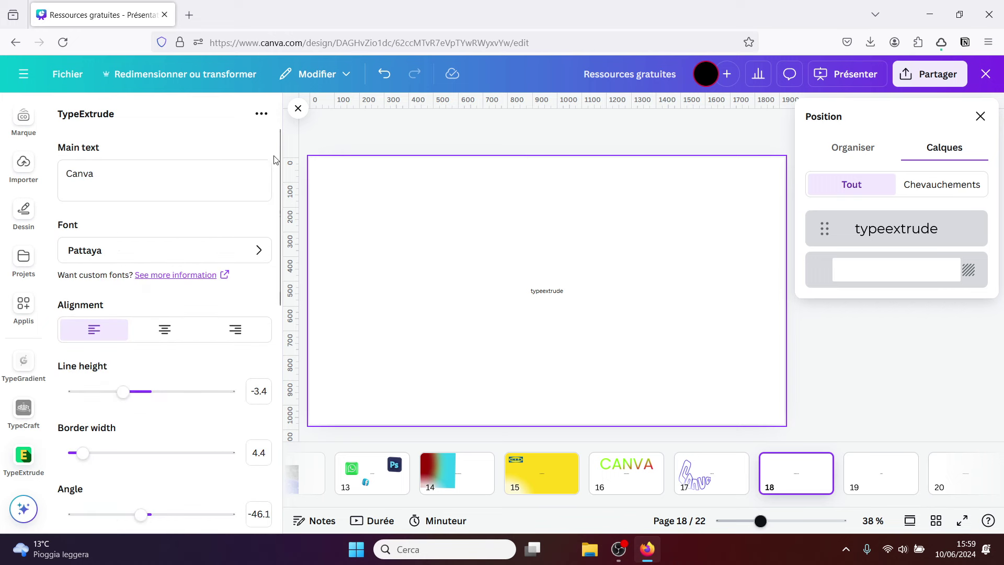
Change the first colour of the extruded Canva text to red #FF0000.
drag(279, 157, 277, 362)
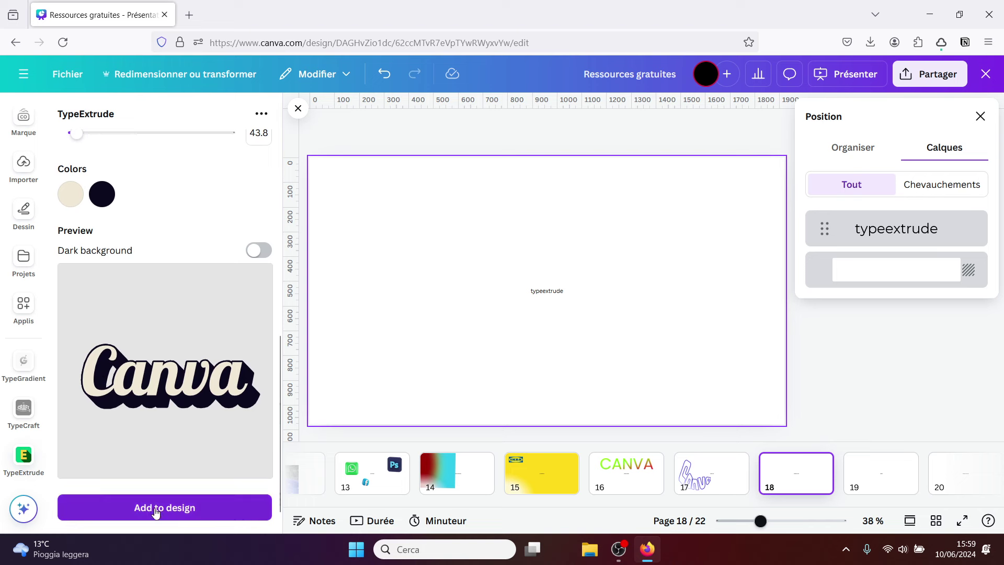
click(70, 201)
drag(93, 305, 52, 311)
drag(88, 228, 256, 223)
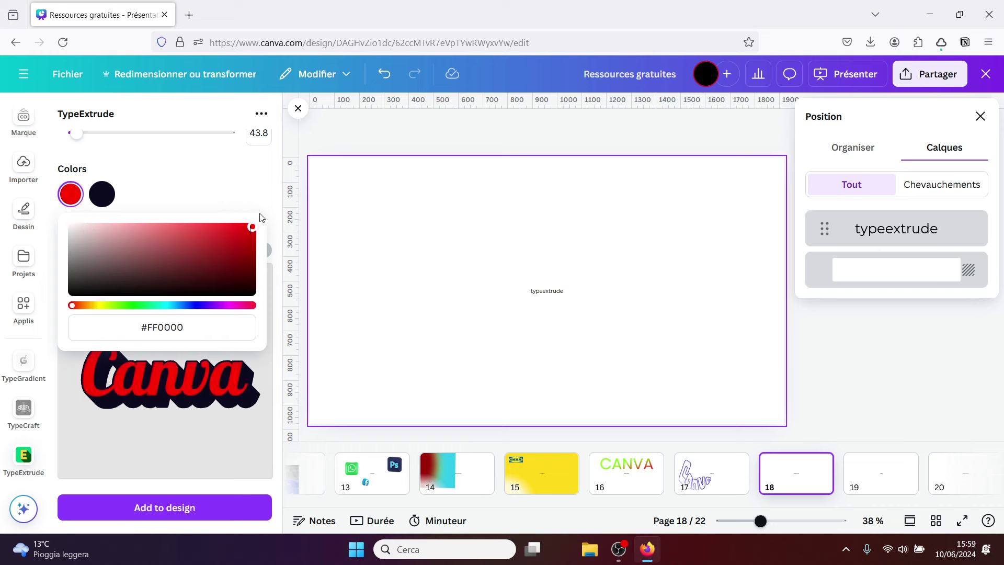
Add the red extruded Canva text to page 18 and place it in the upper-left part of the page.
click(158, 519)
click(159, 519)
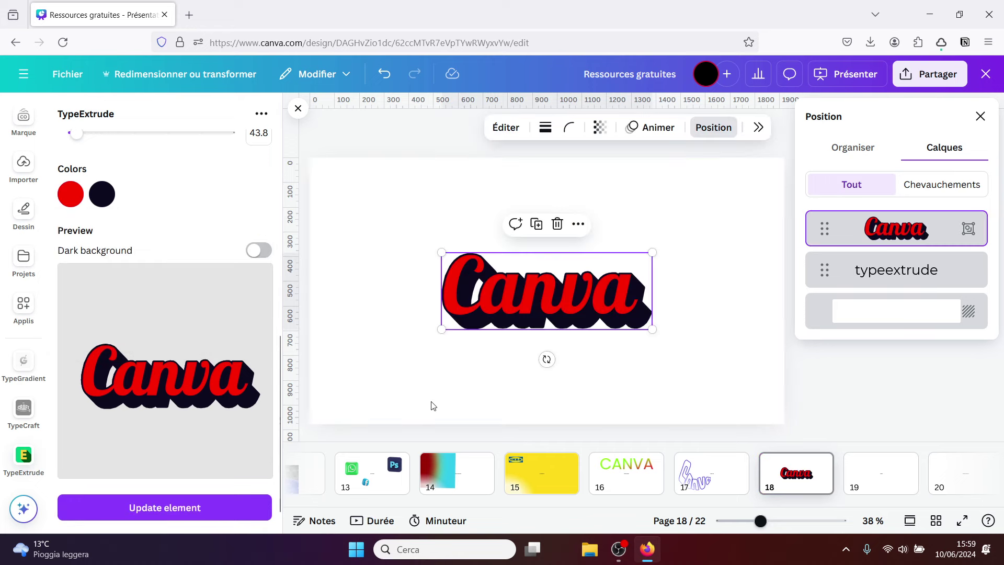
drag(495, 254, 427, 220)
click(632, 247)
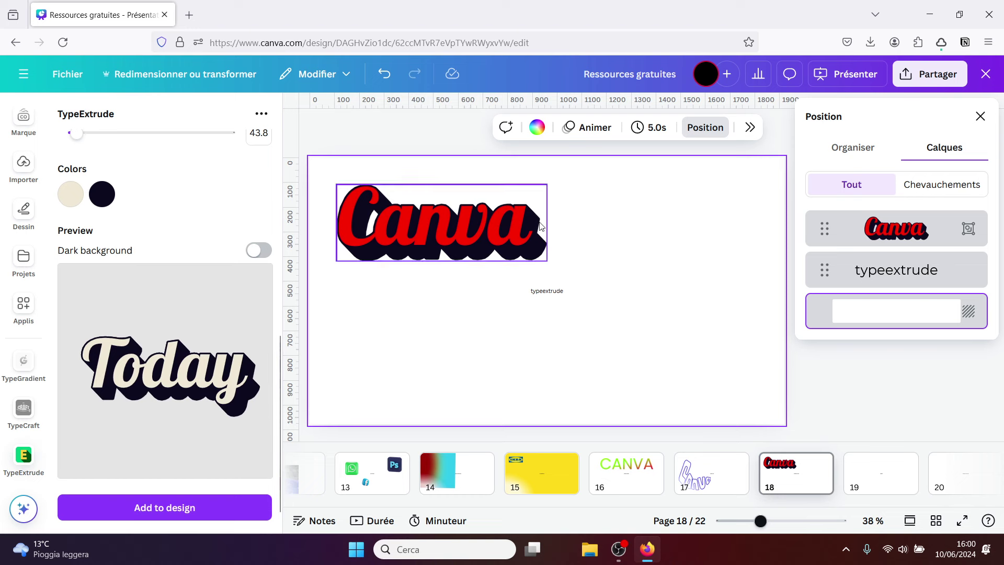
On page 19, search the apps for "shade" and open Shade.
click(862, 474)
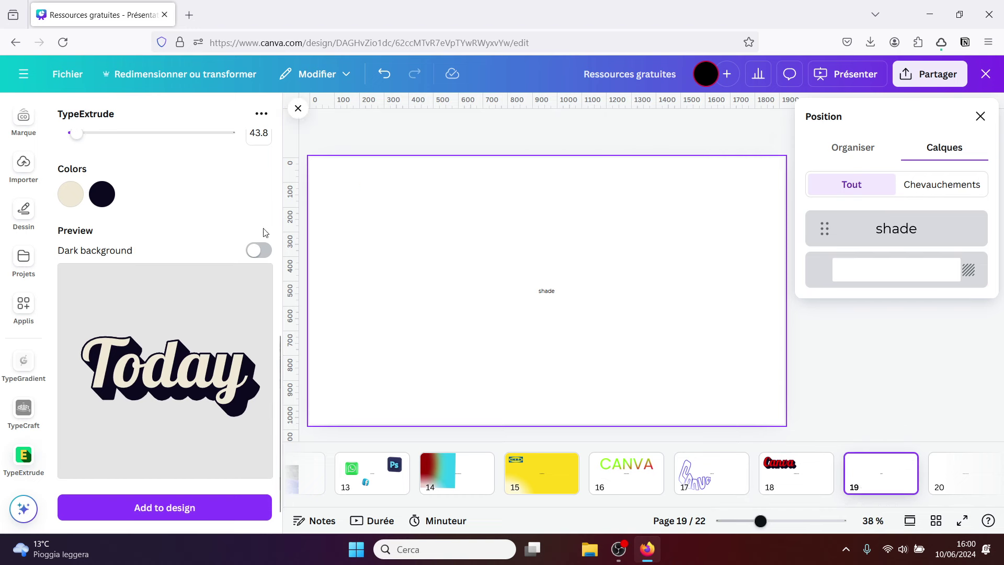
click(23, 307)
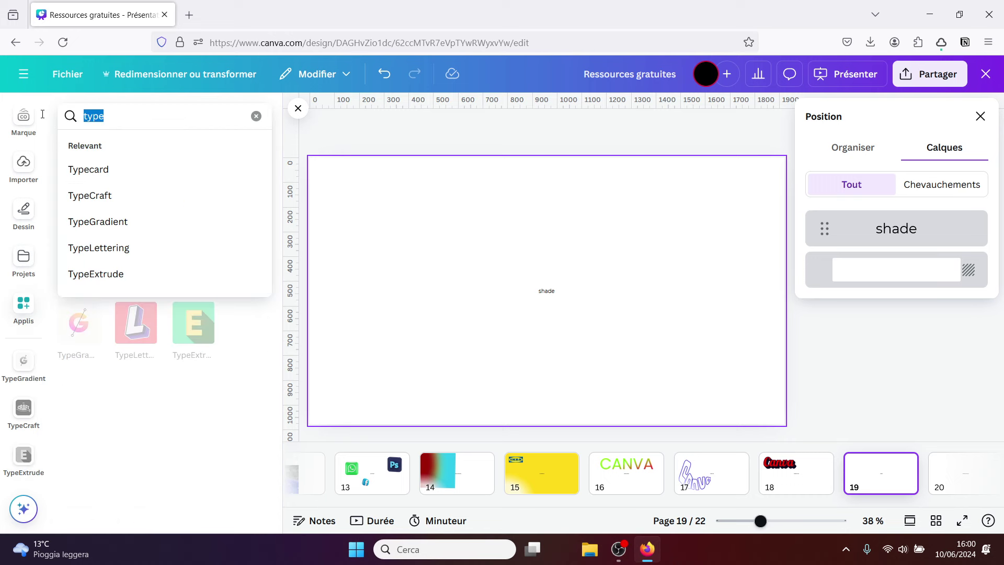
text(shade)
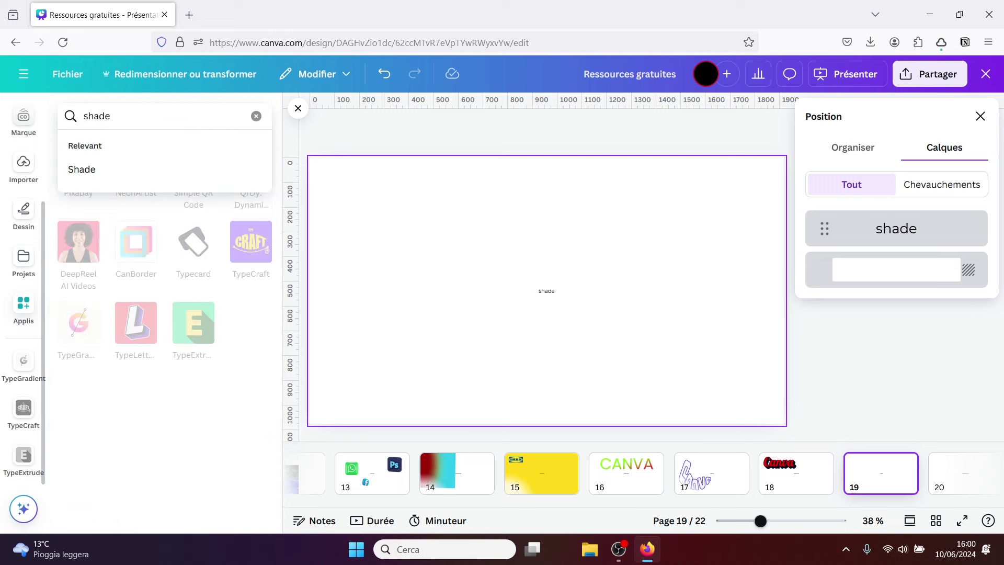
key(Return)
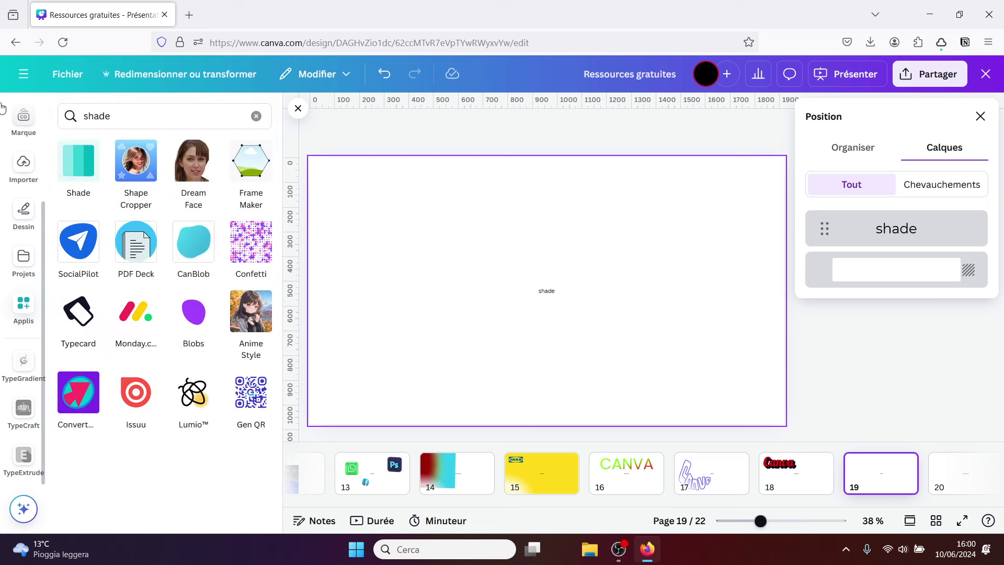
click(78, 171)
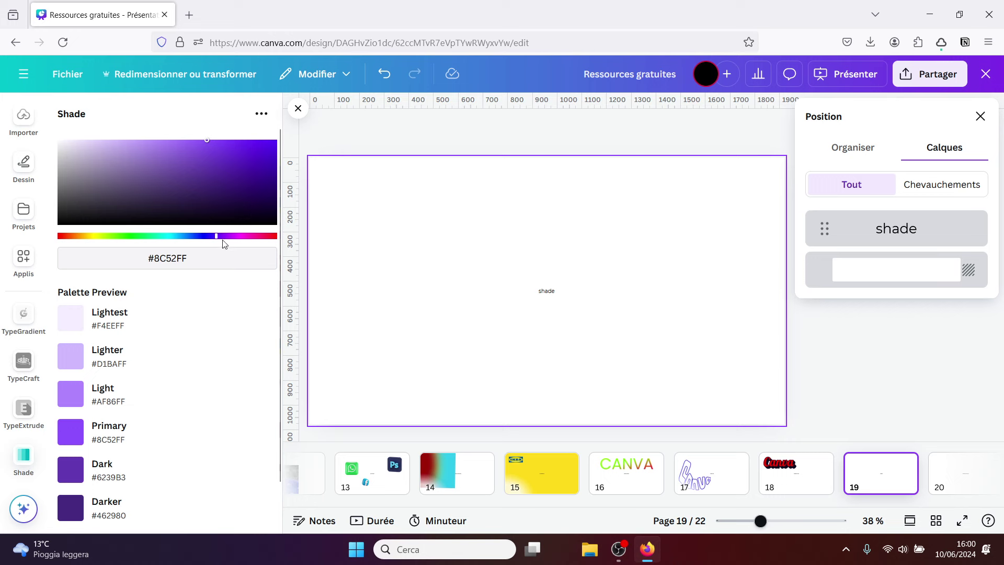
Generate a shade palette from red #FF0006 and place it in the lower-left part of page 19.
drag(216, 237, 302, 239)
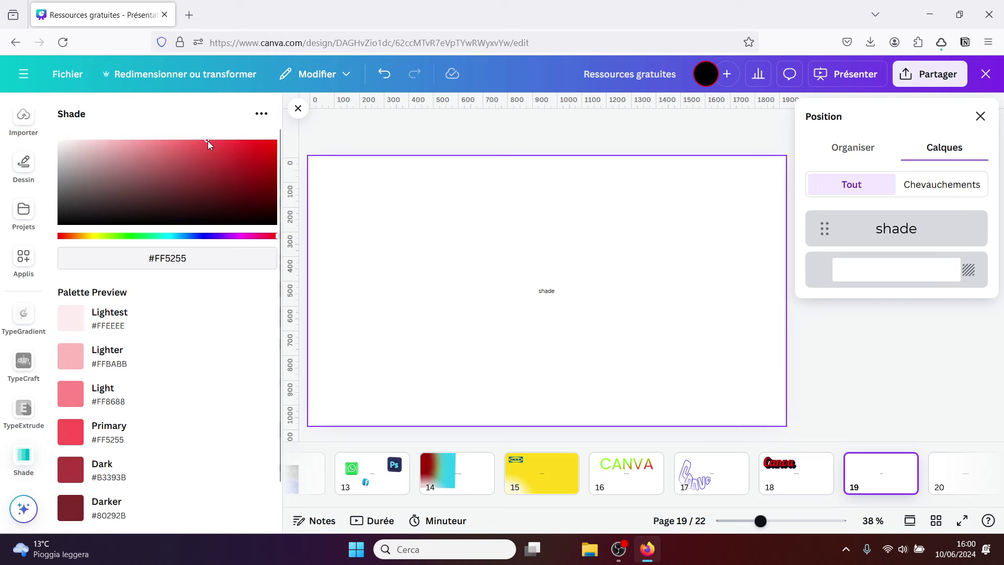
drag(208, 140, 285, 132)
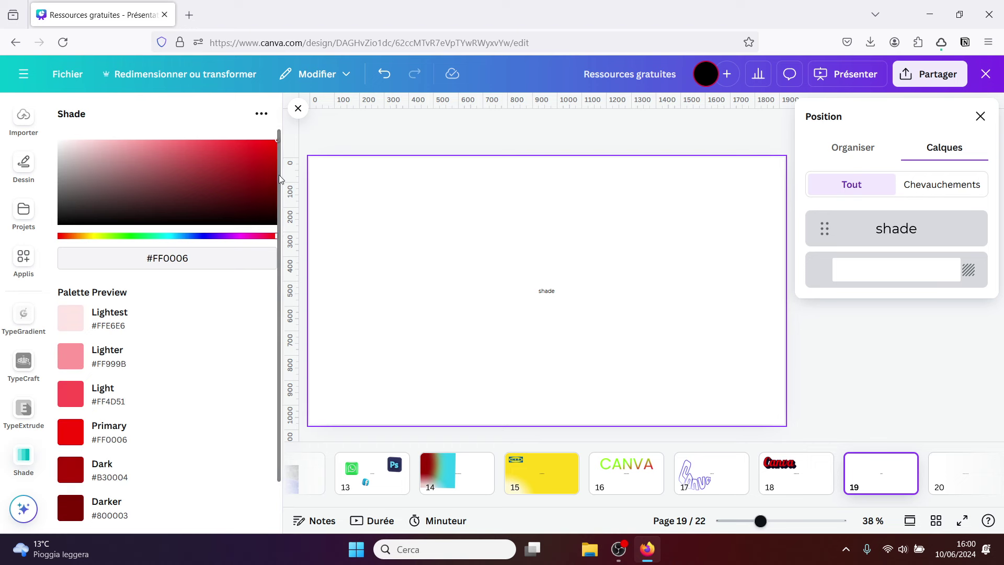
scroll(275, 209, down, 2)
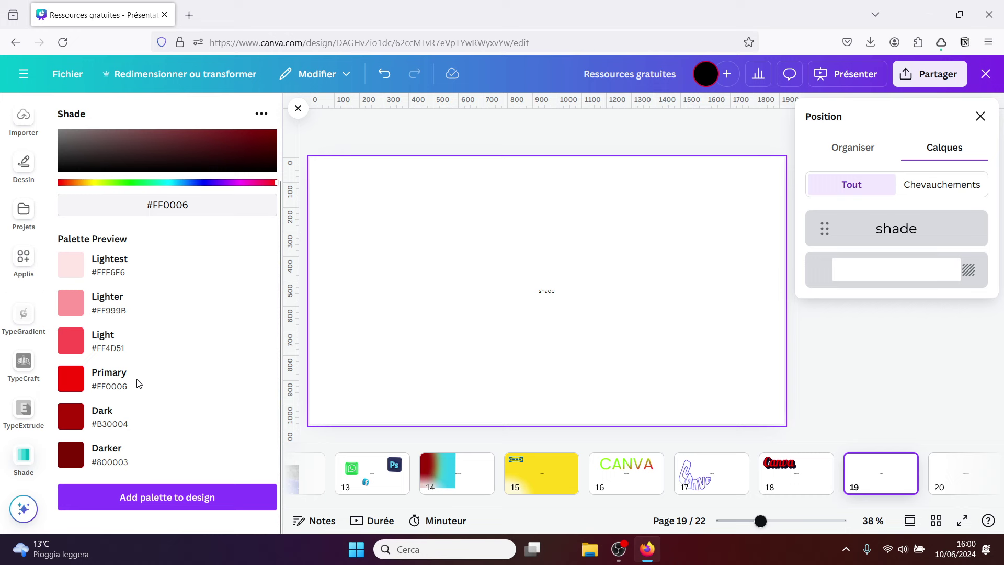
click(180, 500)
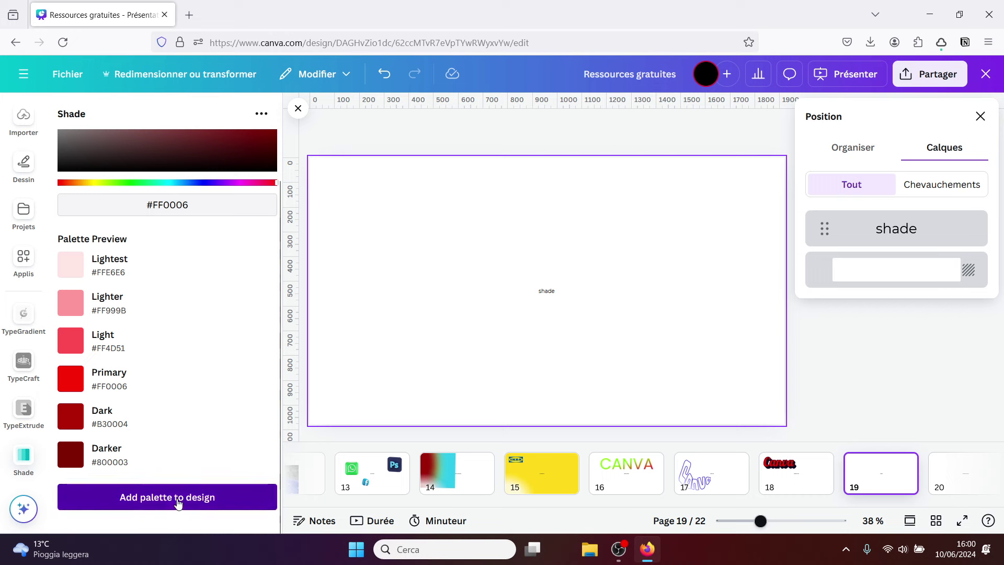
drag(536, 320, 351, 370)
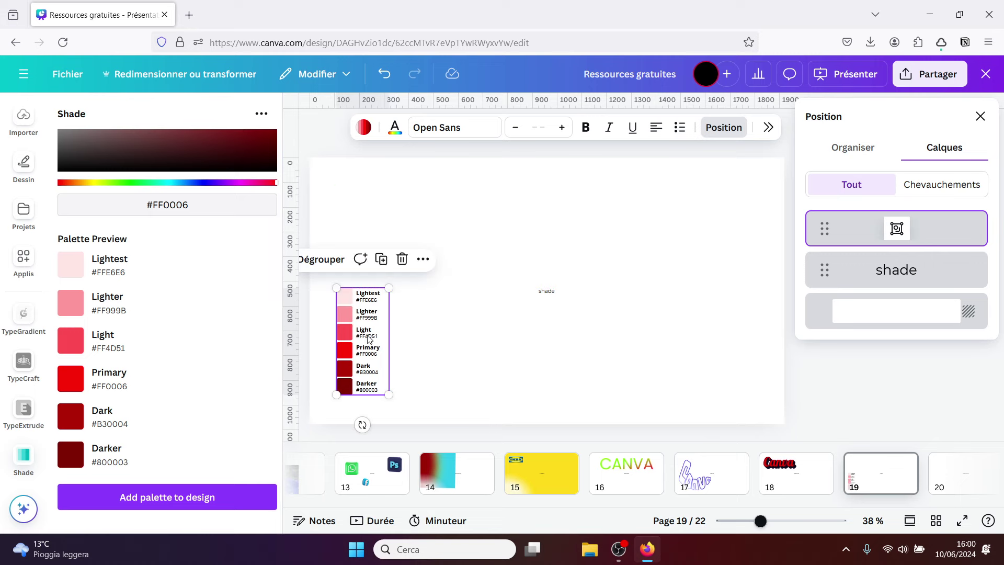
click(438, 238)
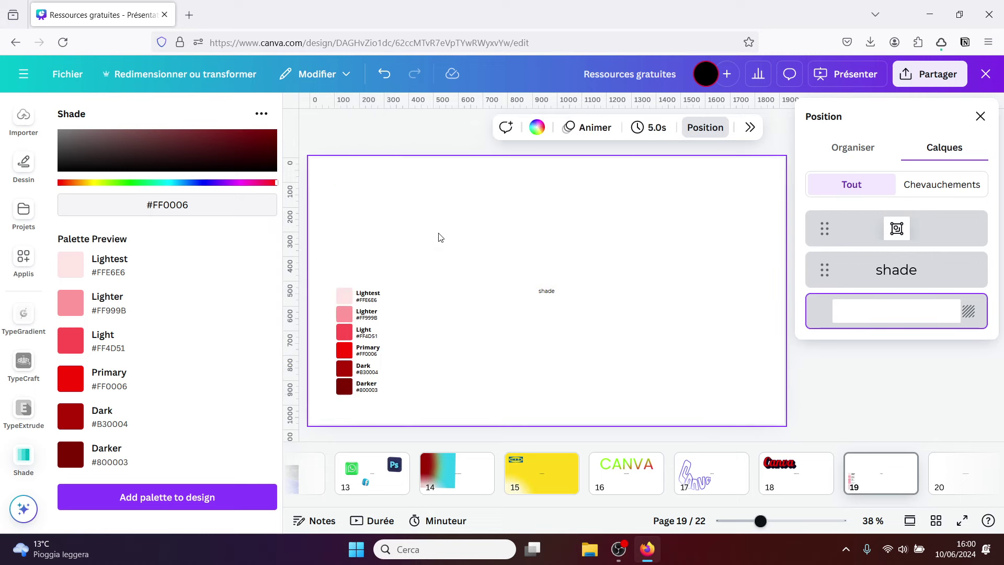
Show all available background colours for page 19 and look through the document, brand and photo colours.
click(536, 131)
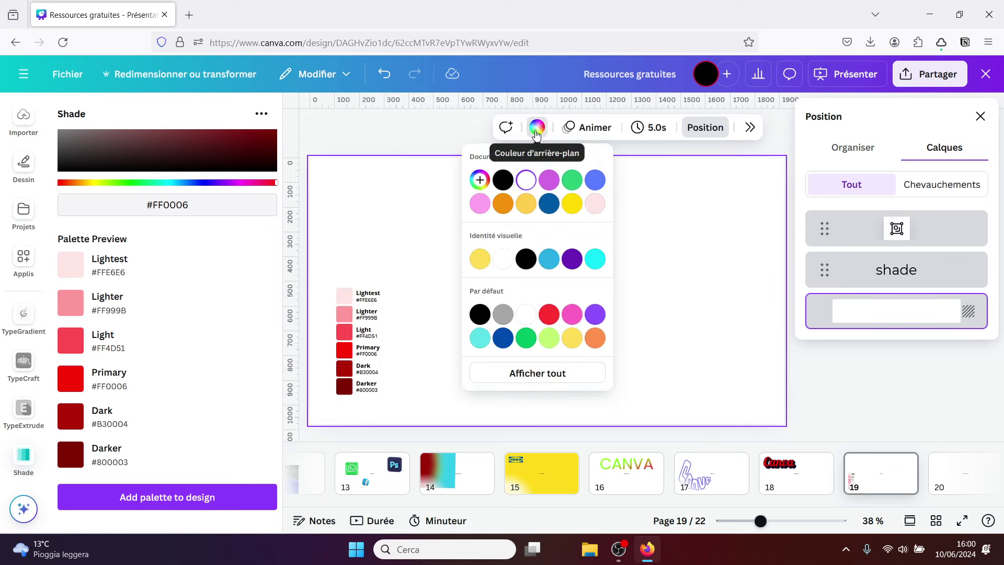
click(530, 375)
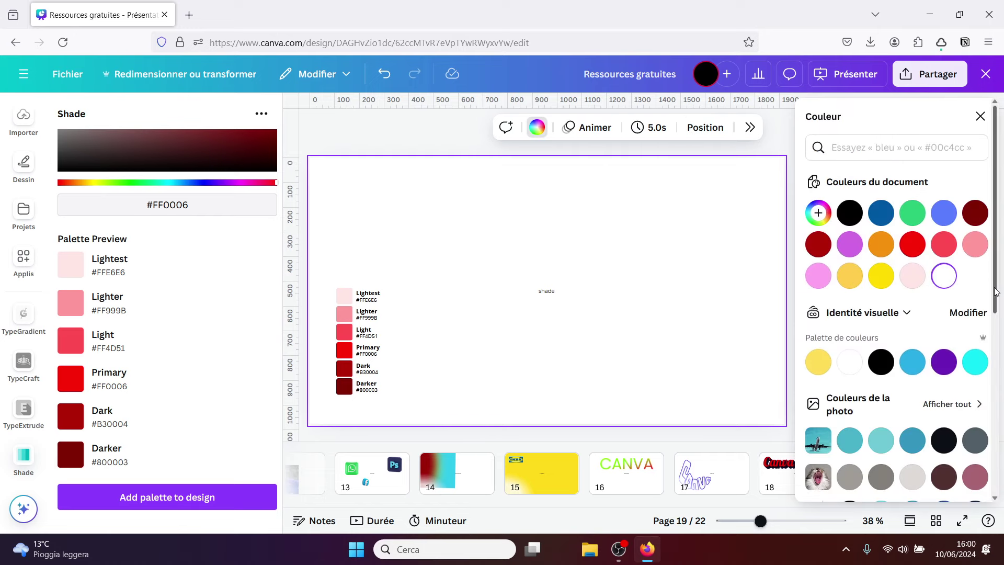
drag(1001, 290, 988, 363)
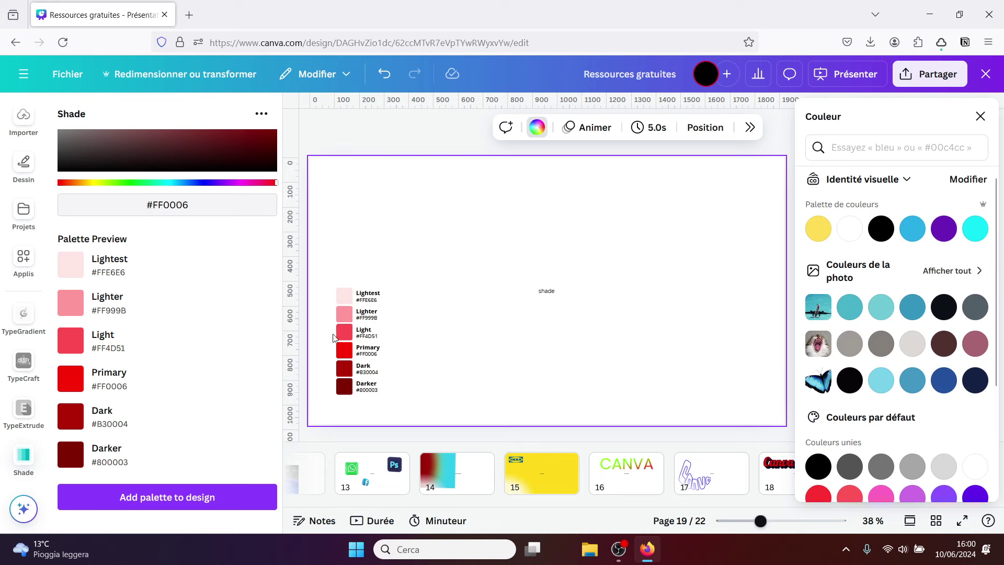
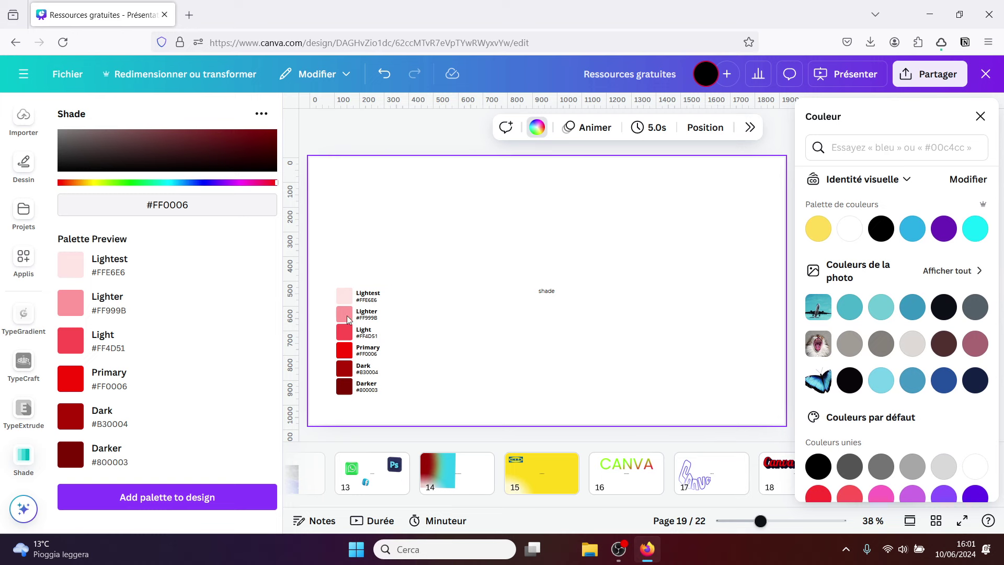
Try a dark red from the palette as page 19's background by its hex code, and undo the colour change.
click(535, 132)
click(534, 132)
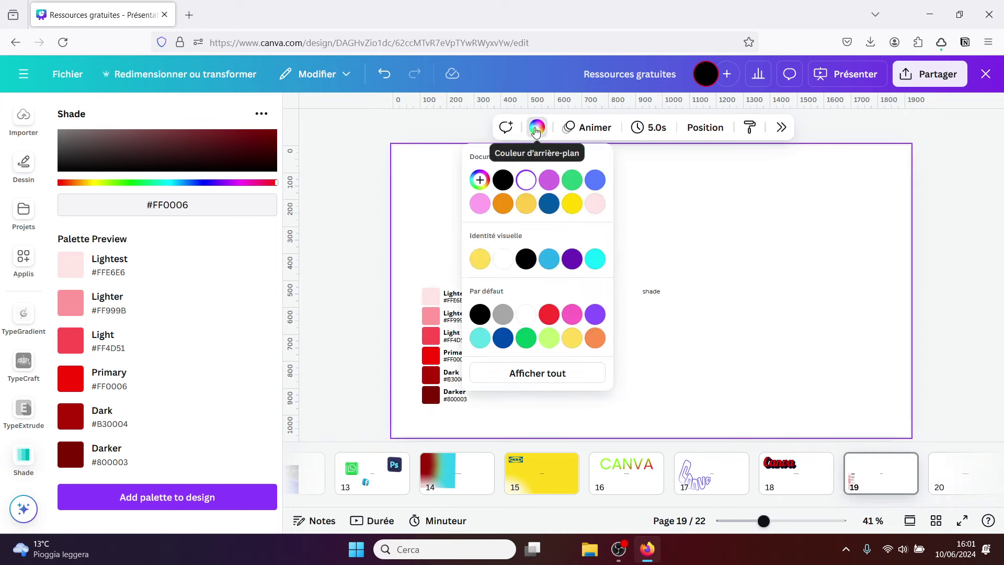
click(479, 180)
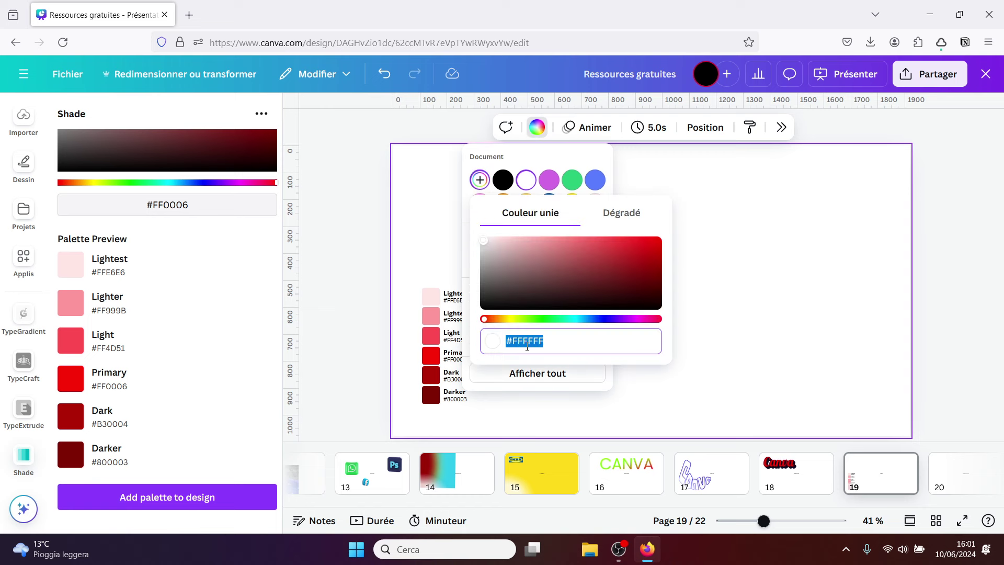
text(#8)
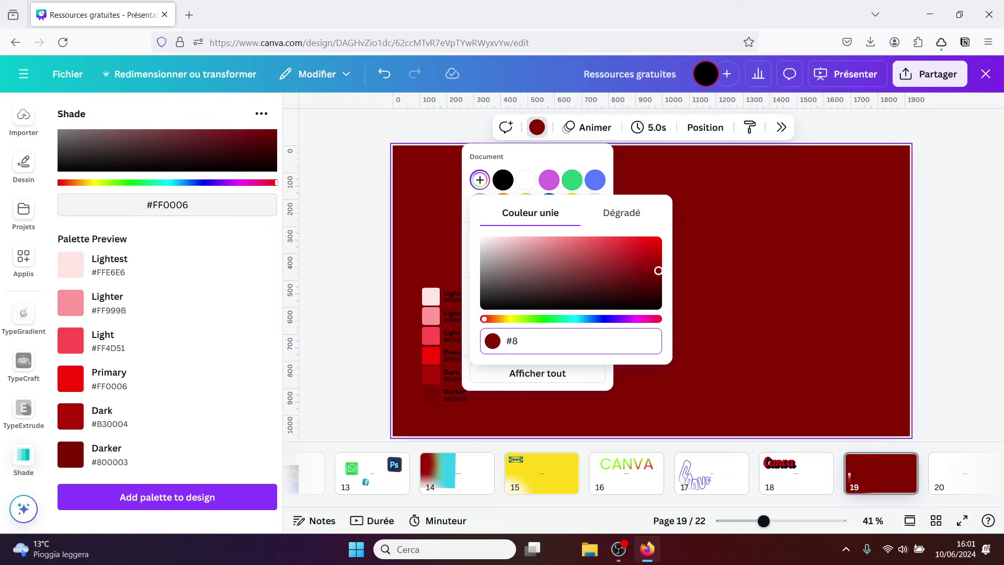
text(0000)
text(0)
key(Escape)
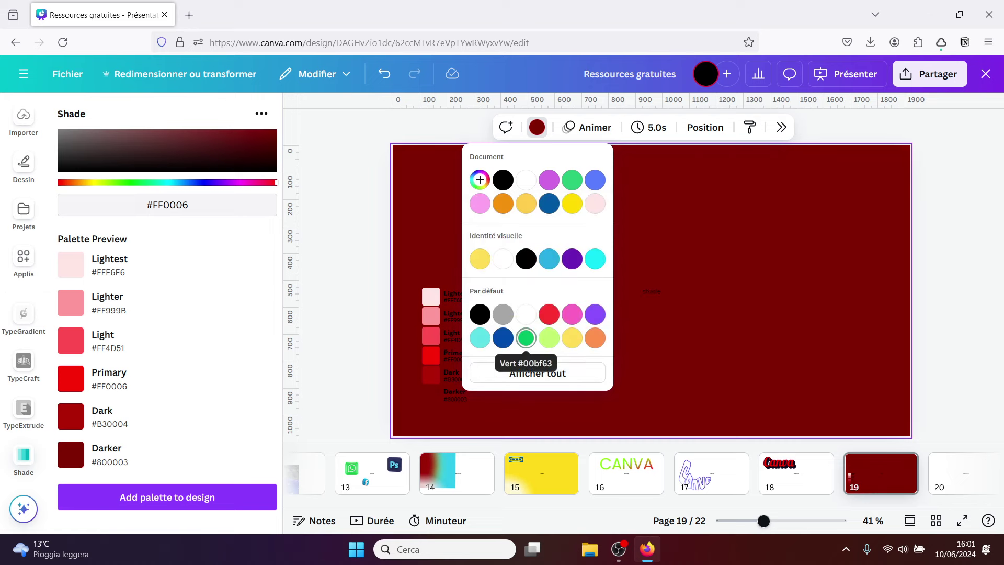
key(Escape)
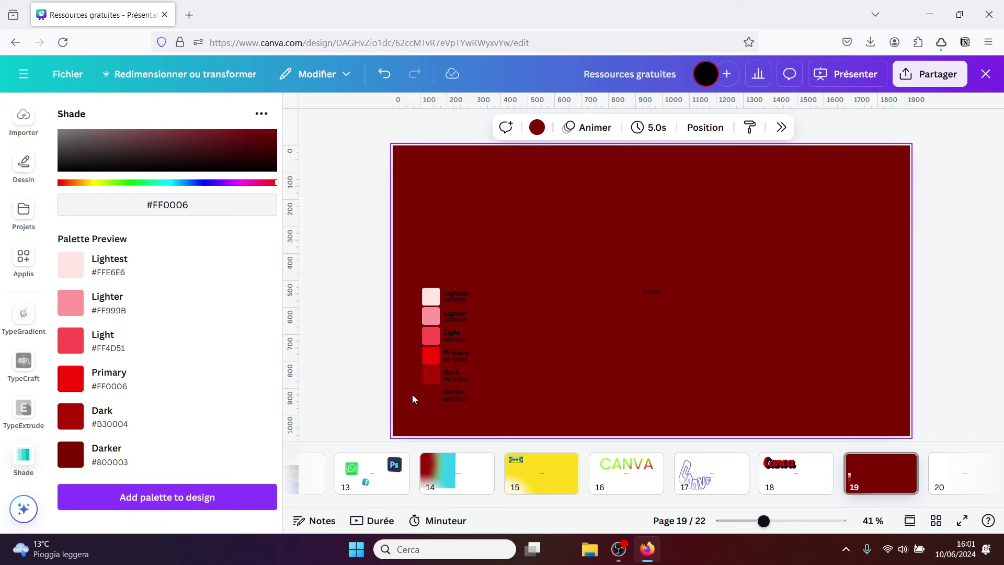
key(ctrl+z)
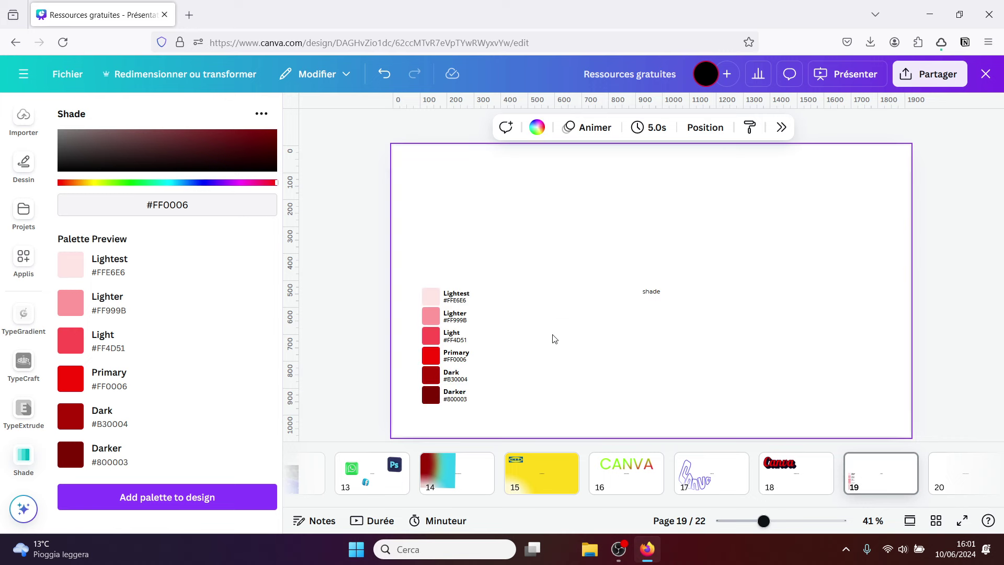
On page 20, search the apps for "wave genetor" and open Wave Generator.
click(950, 475)
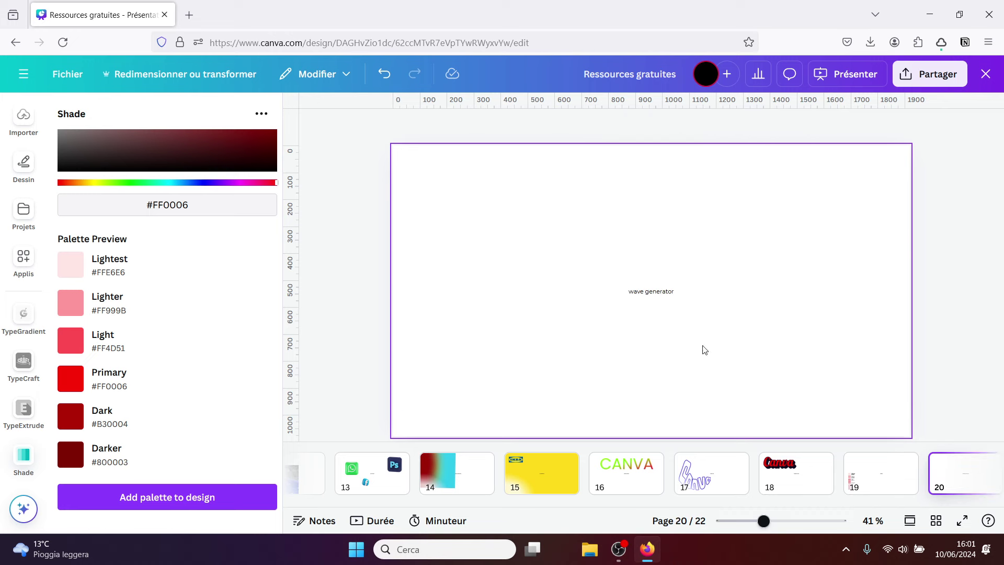
click(19, 258)
click(116, 116)
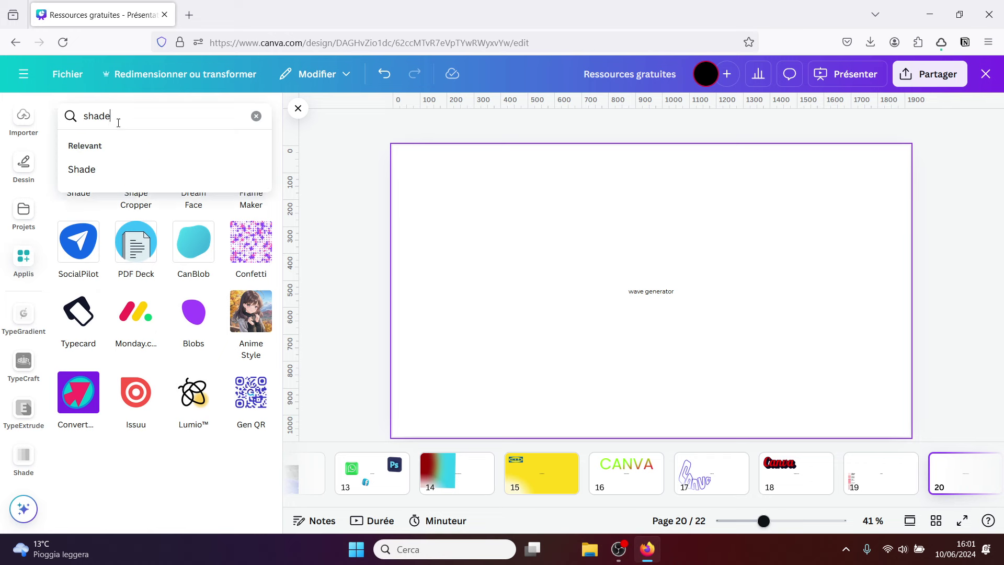
text(wave)
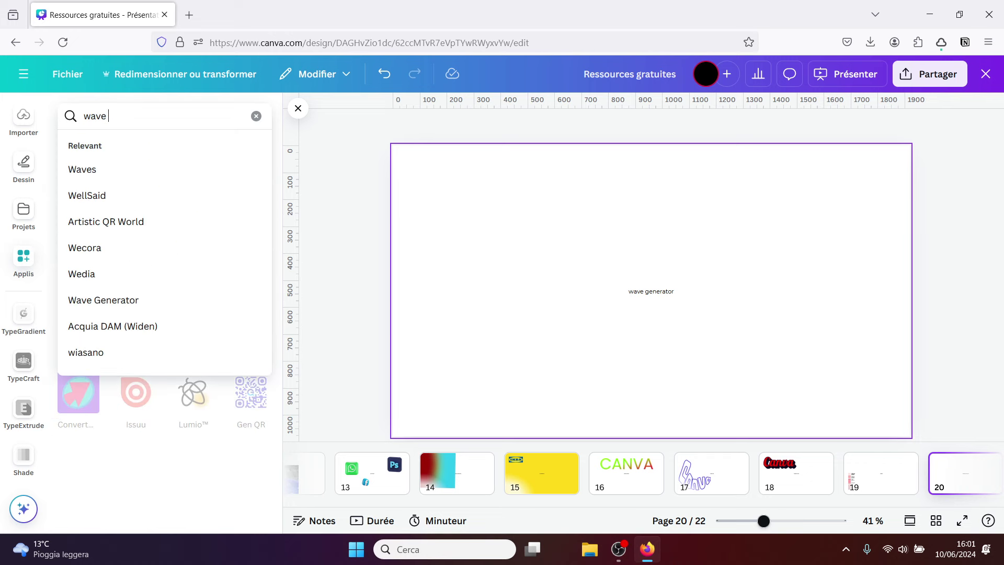
text( genet)
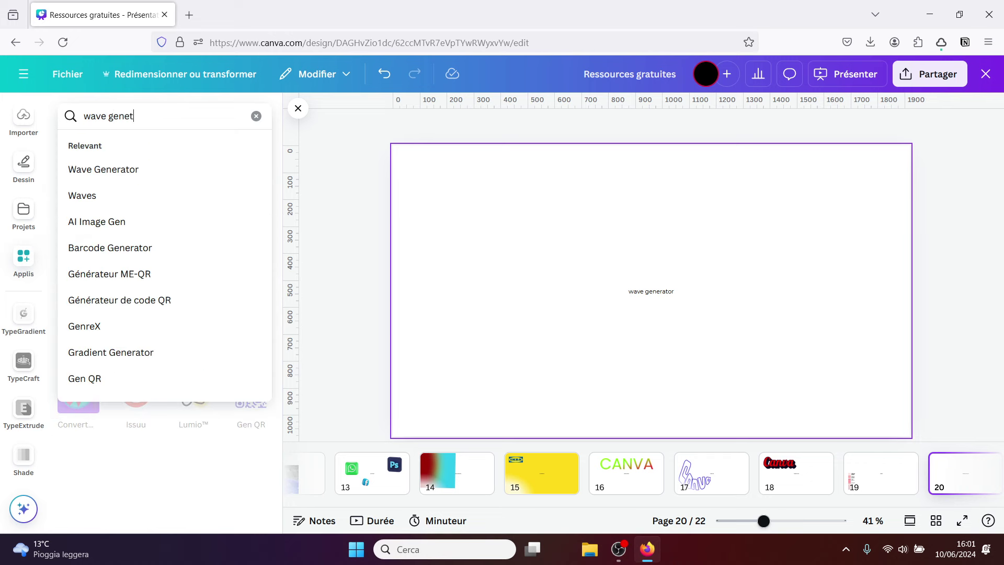
text(or)
key(Return)
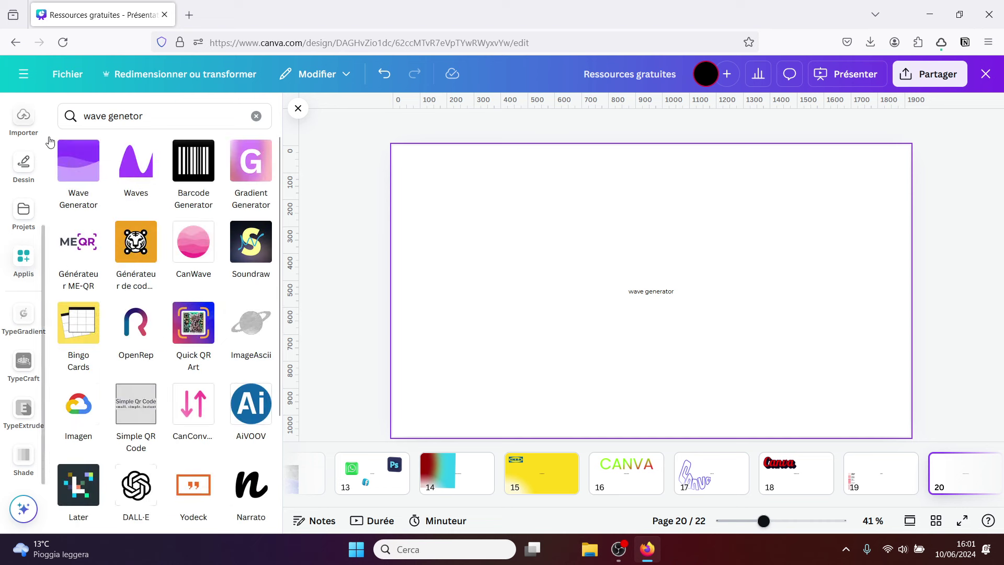
click(64, 163)
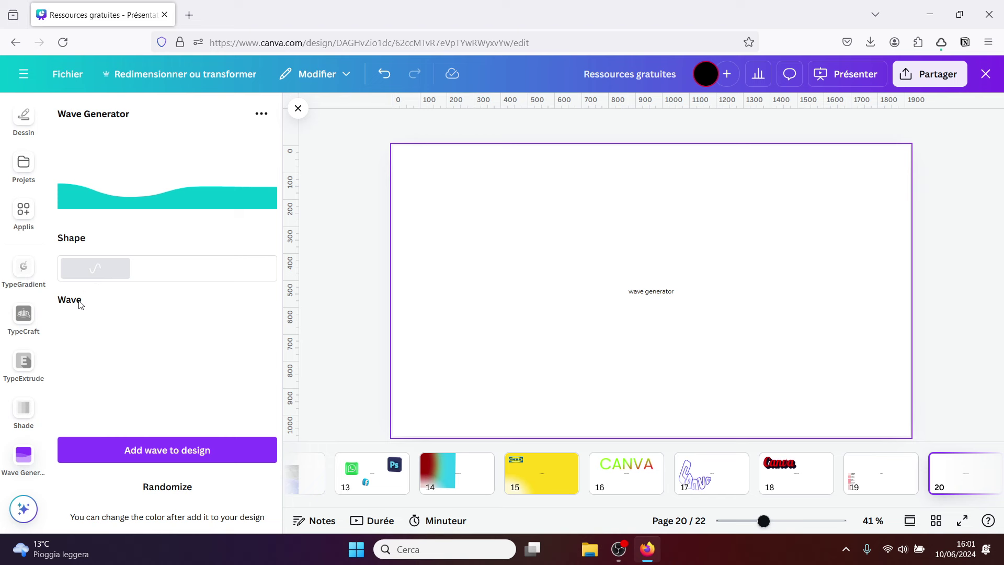
Try the wave shapes, choose the square stepped one and add the wave to page 20.
click(81, 271)
click(159, 276)
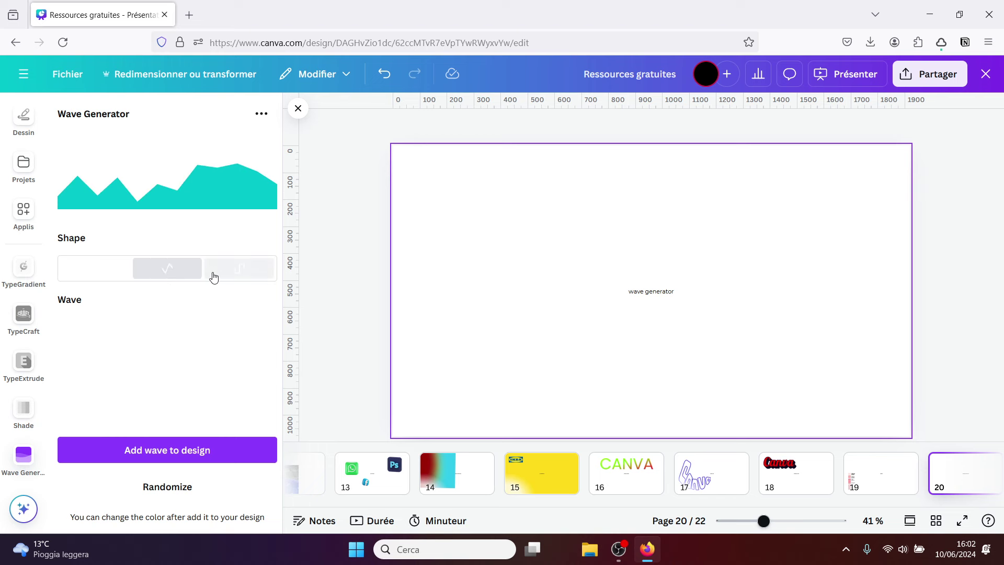
click(214, 277)
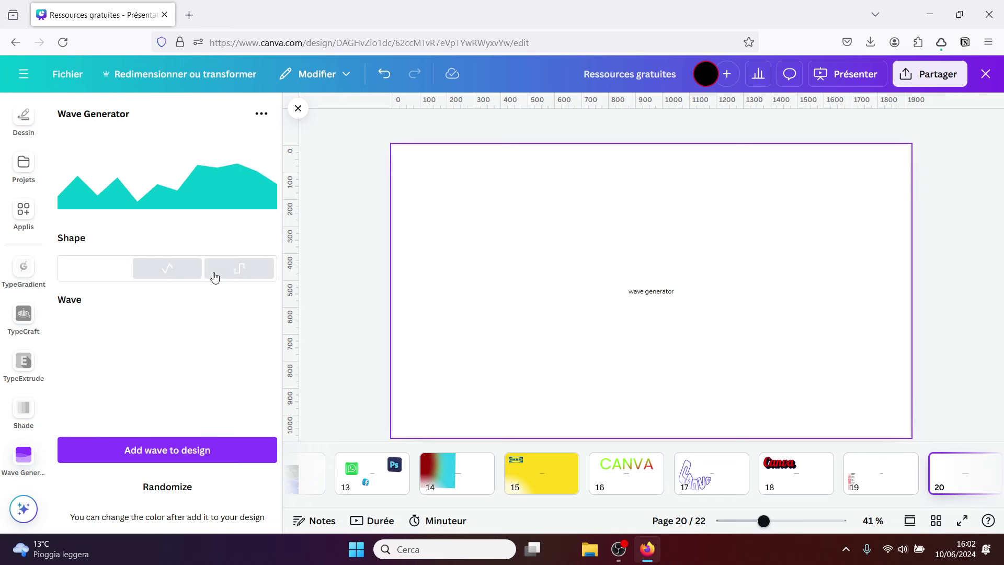
click(150, 448)
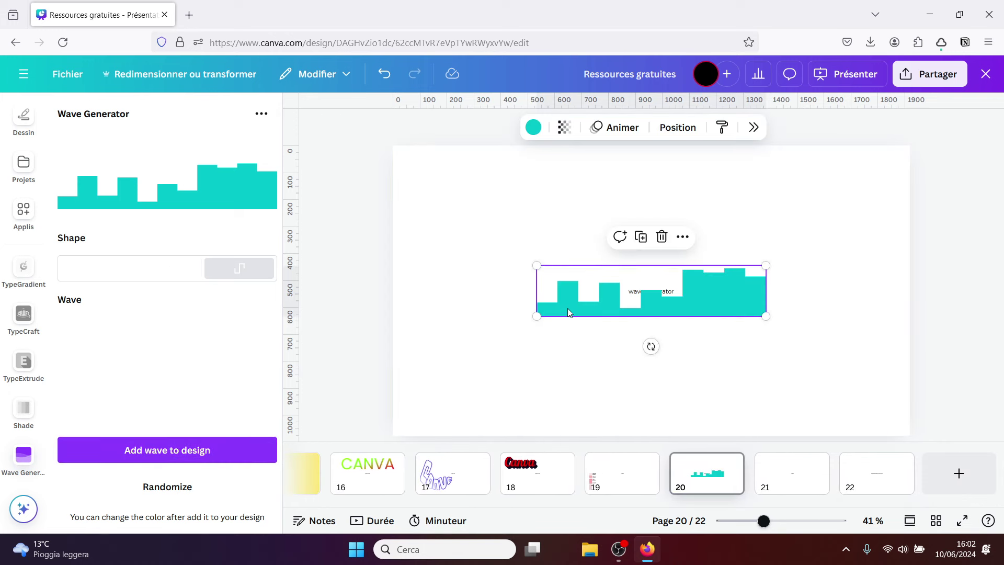
Enlarge the stepped wave across the full width of page 20's bottom edge and recolour it with the brand palette's yellow.
drag(569, 312, 425, 432)
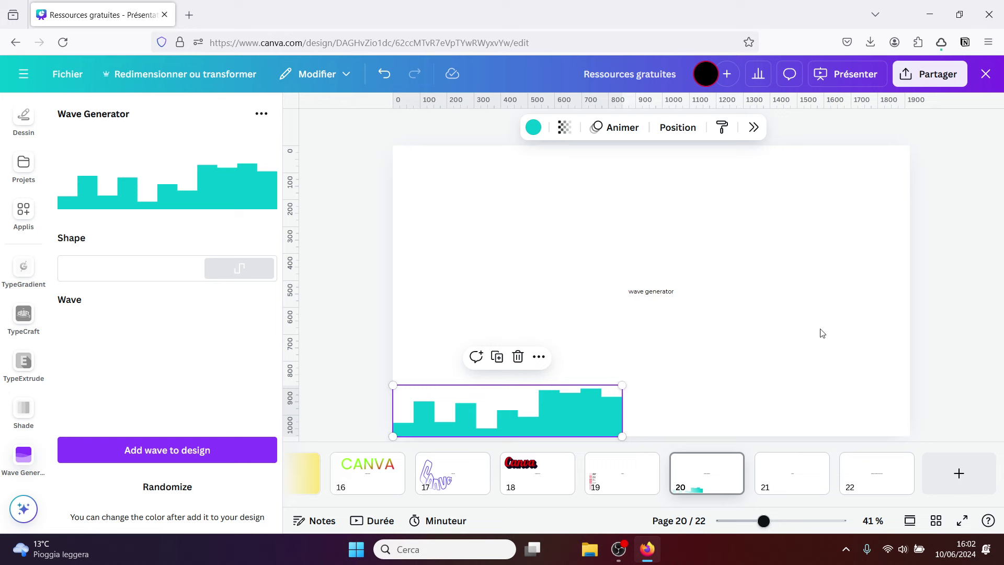
drag(622, 385, 927, 274)
click(533, 128)
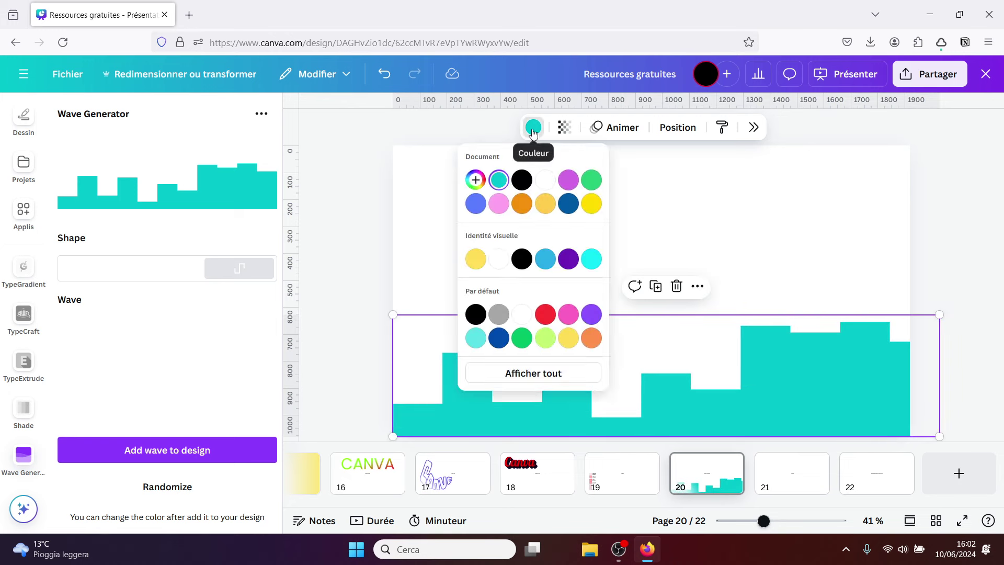
click(476, 258)
click(360, 246)
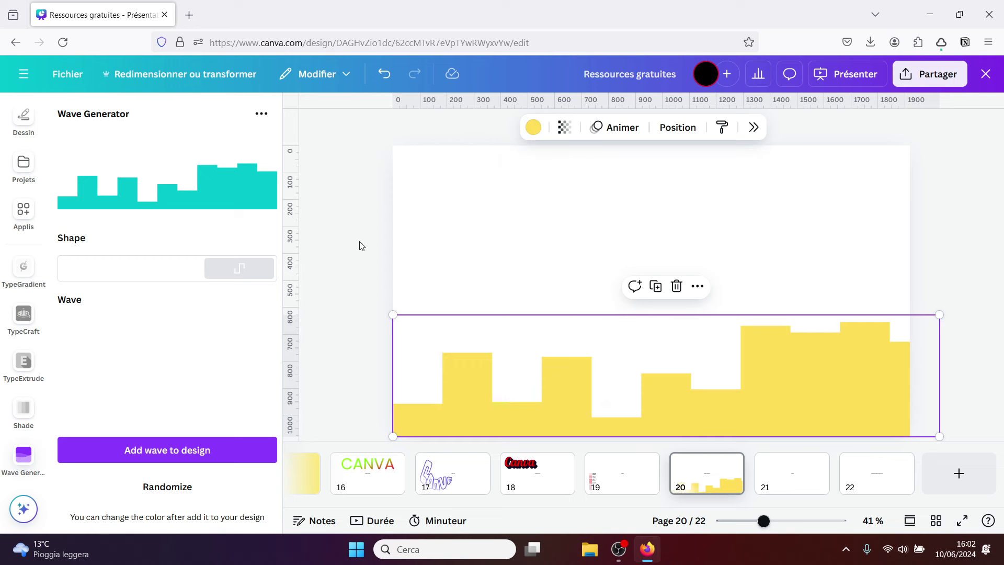
On page 21, search the apps for "stipop" and open Stipop.
click(792, 489)
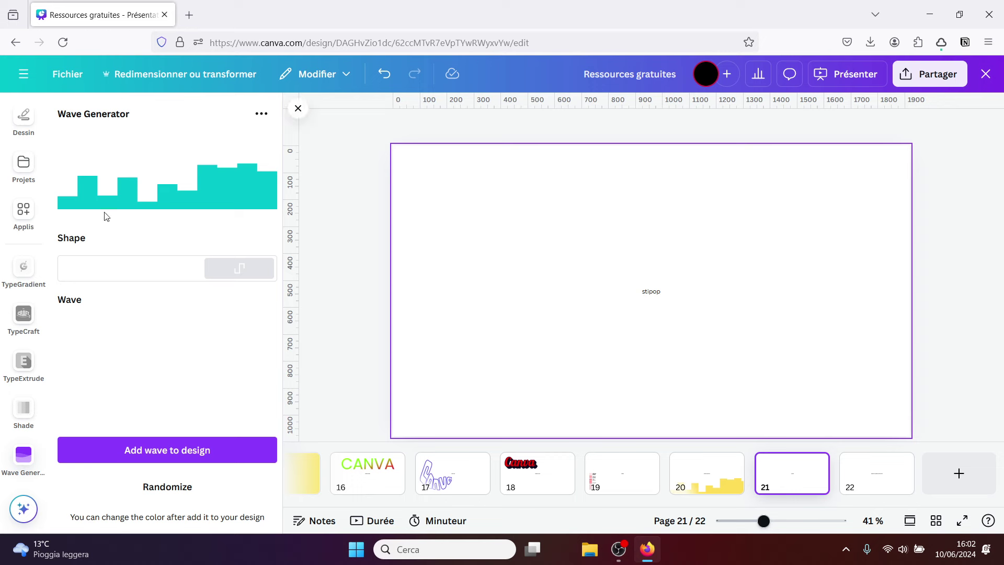
click(24, 212)
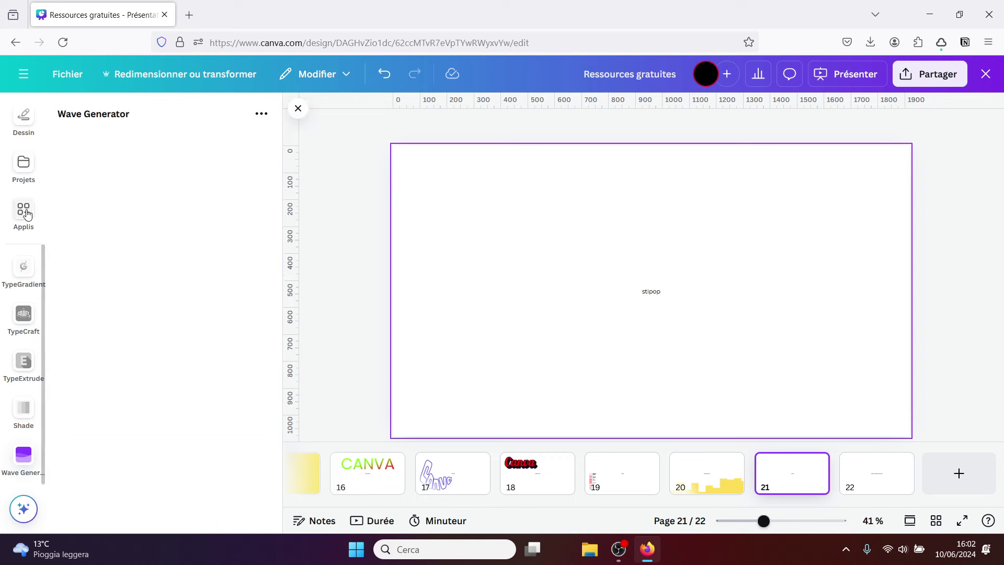
click(149, 127)
key(ctrl+a)
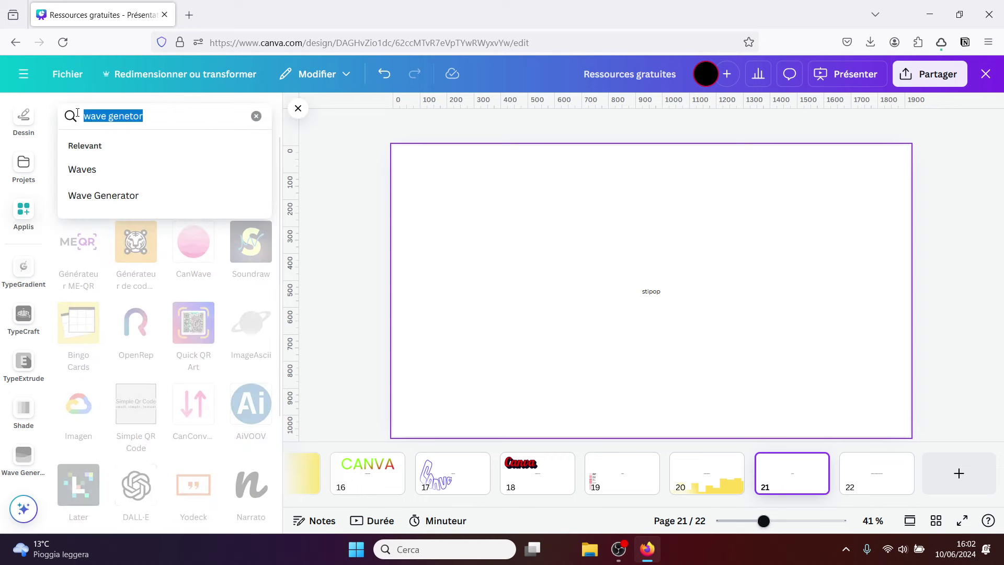
text(stipop)
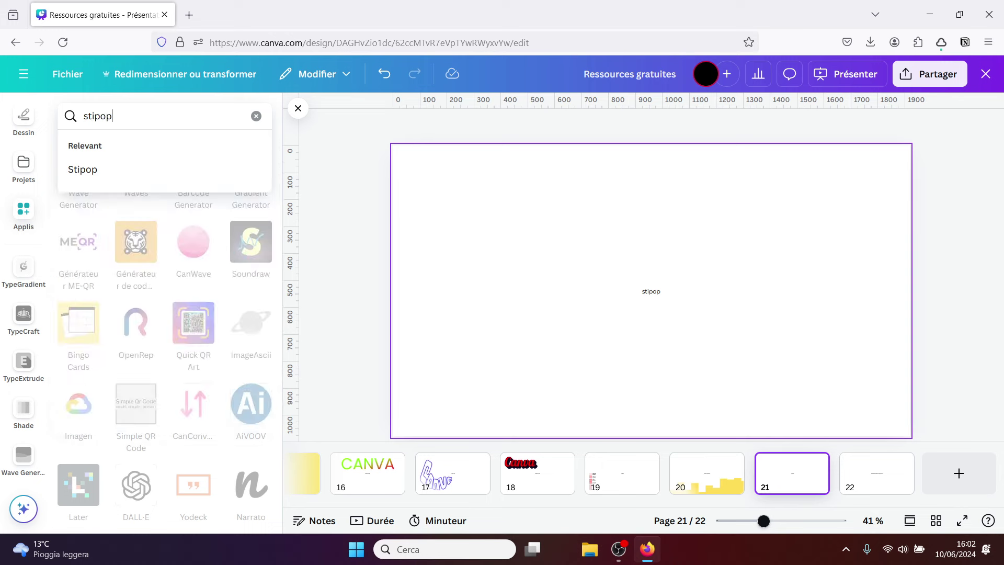
key(Return)
click(72, 160)
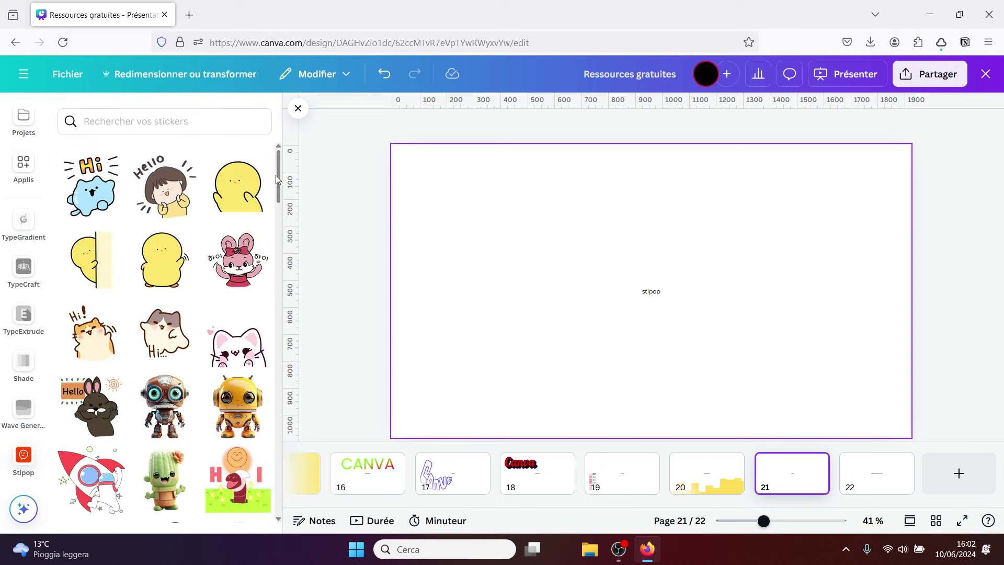
Add two yellow chick stickers to page 21, one at its lower-right edge and the waving one on its left side.
scroll(275, 175, down, 1)
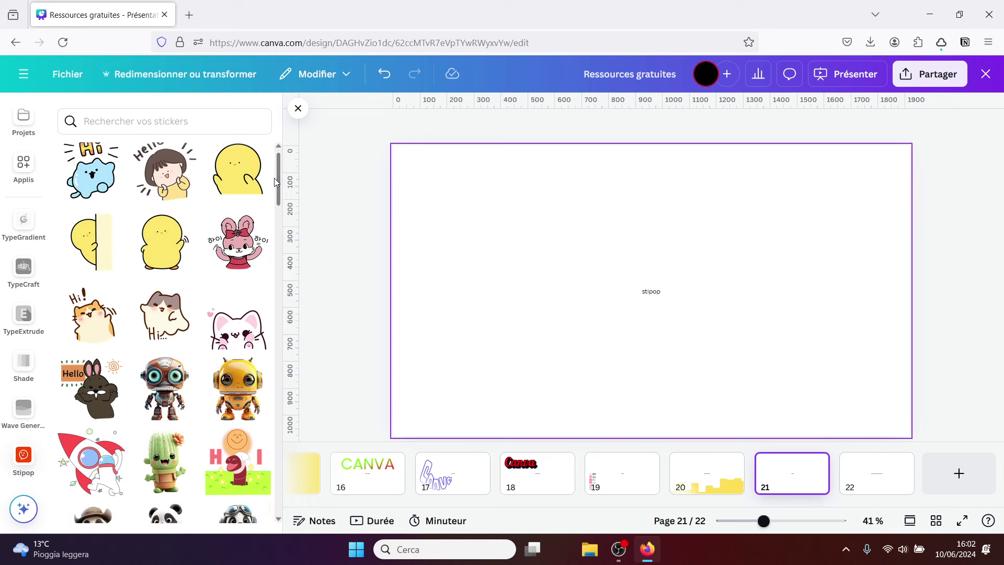
click(228, 179)
drag(705, 296, 846, 382)
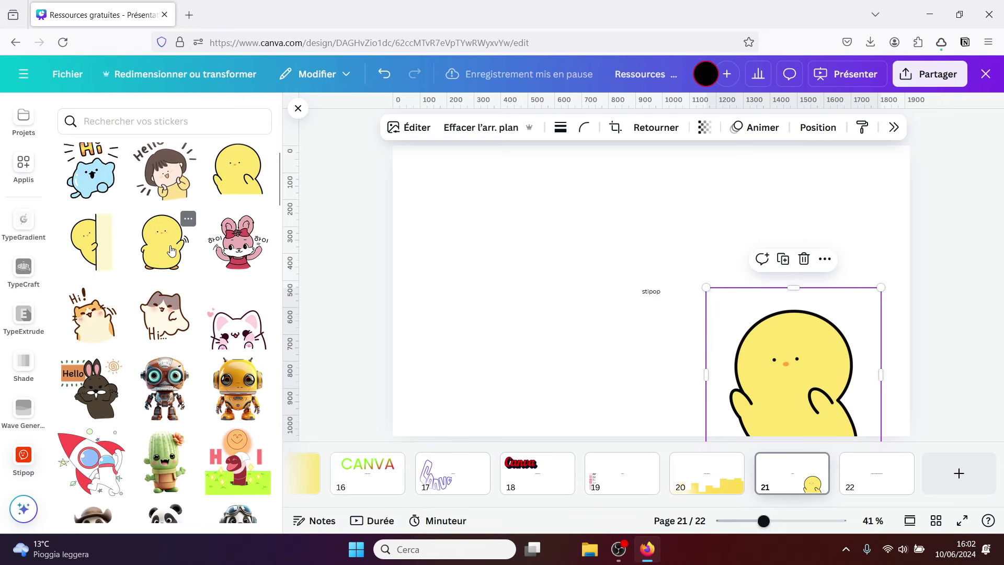
click(579, 305)
drag(635, 306, 482, 338)
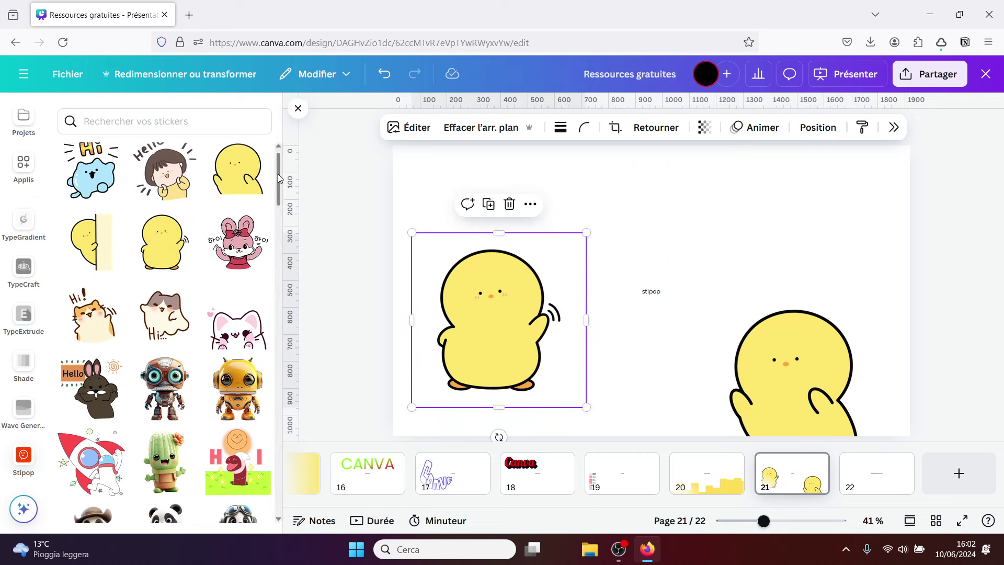
drag(279, 178, 271, 311)
scroll(145, 404, down, 6)
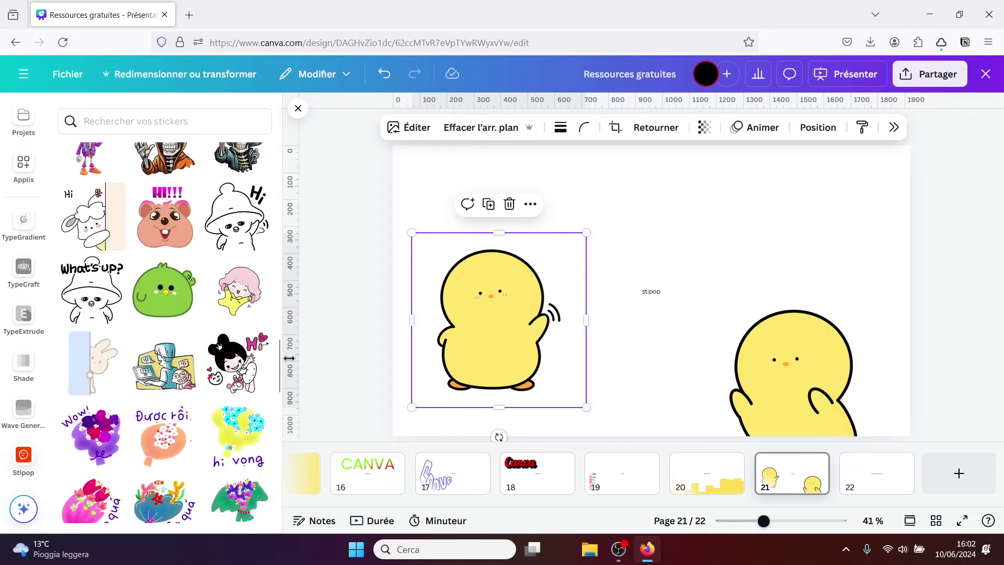
drag(279, 366, 276, 418)
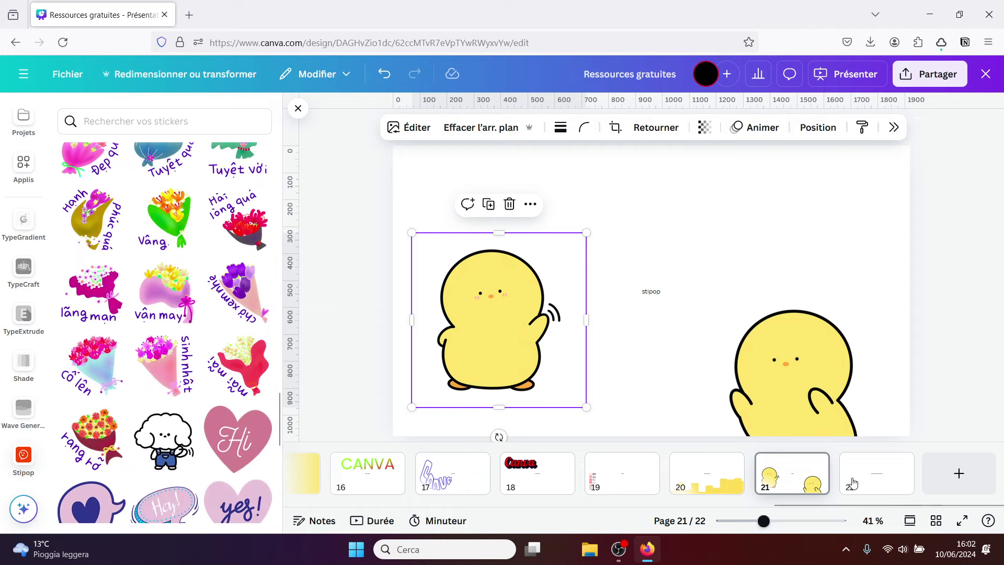
On page 22, search the apps for "google photo", open Google Photos and close it after viewing.
click(872, 481)
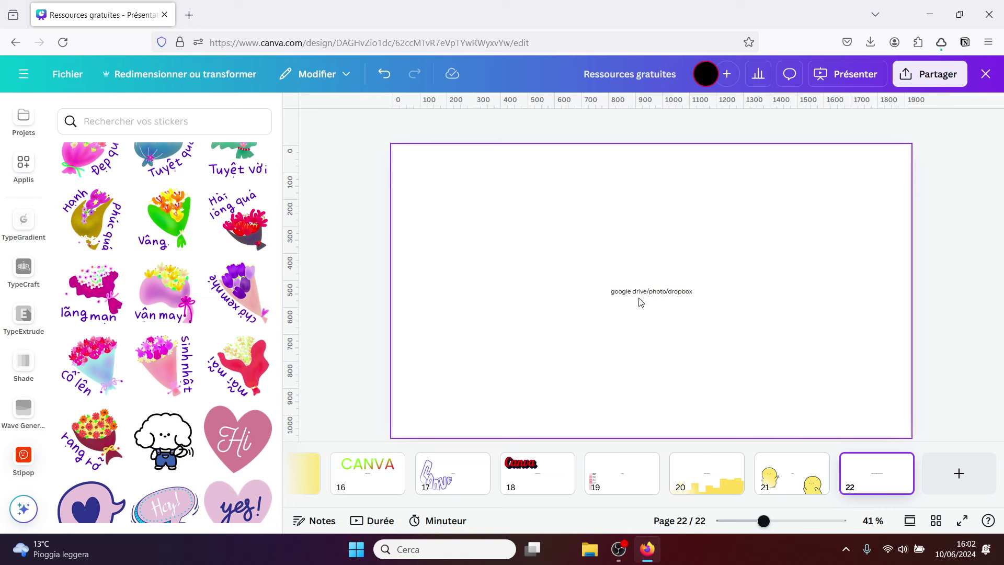
click(23, 167)
click(255, 116)
text(google photo)
key(Return)
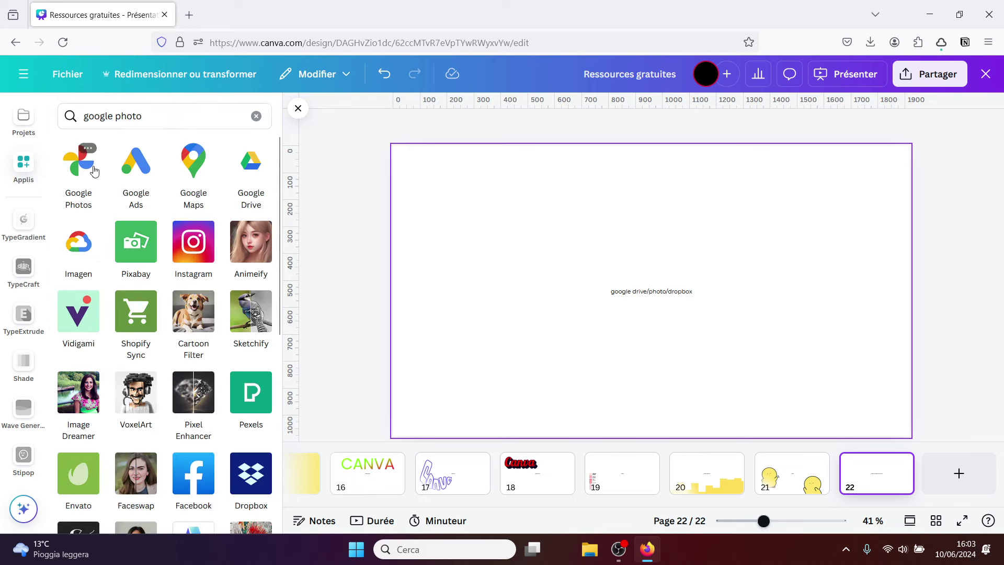
click(70, 176)
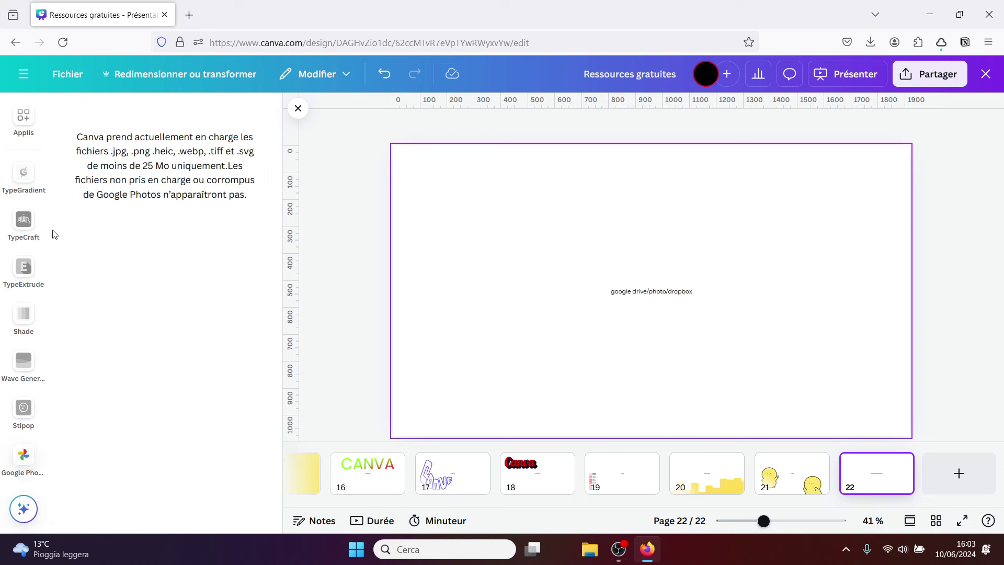
click(298, 108)
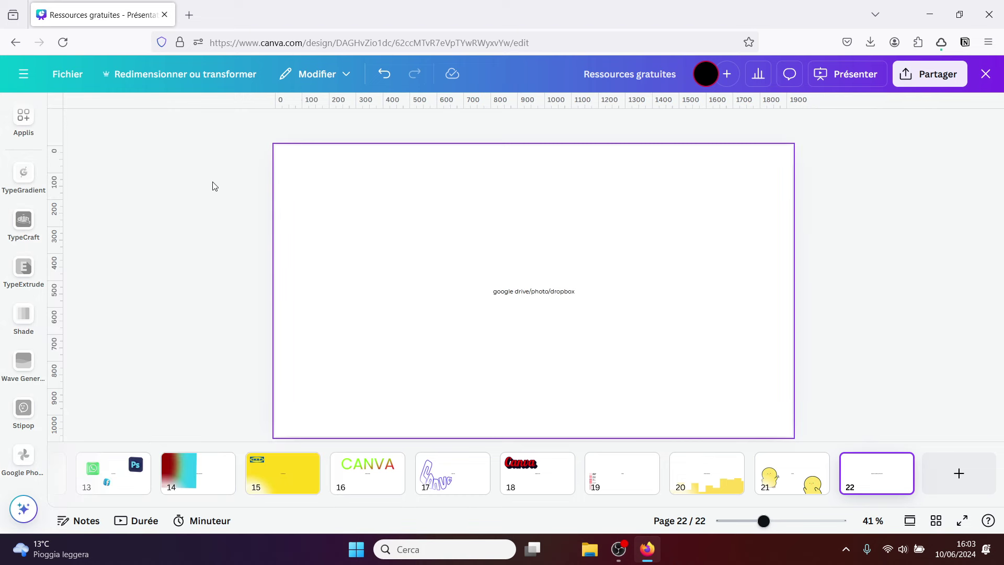